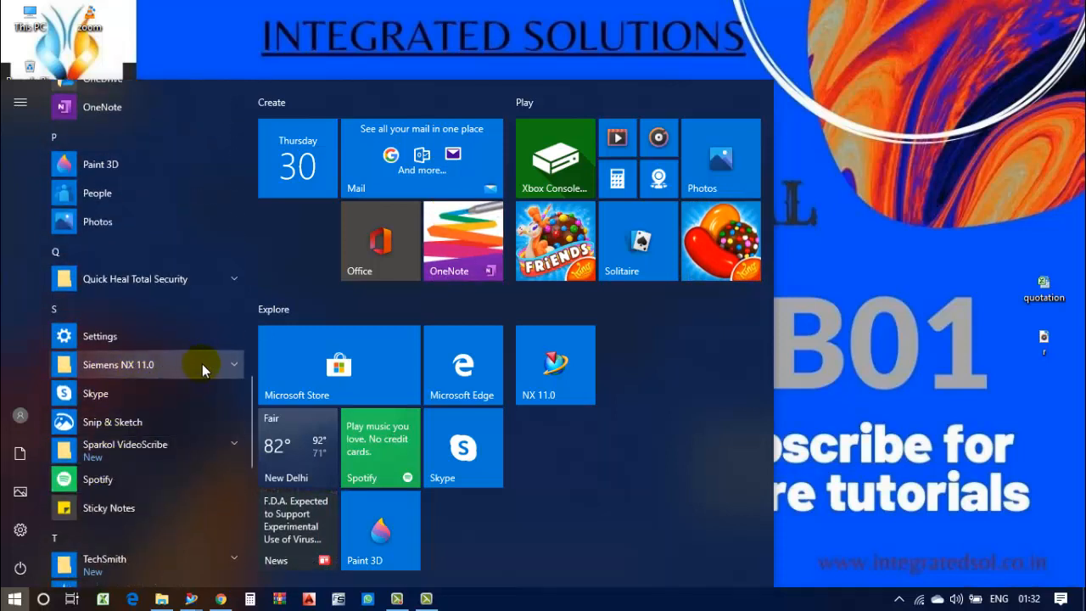
# - Launch NX 11.0 from the installed Siemens NX 11.0 programs
pyautogui.click(231, 363)
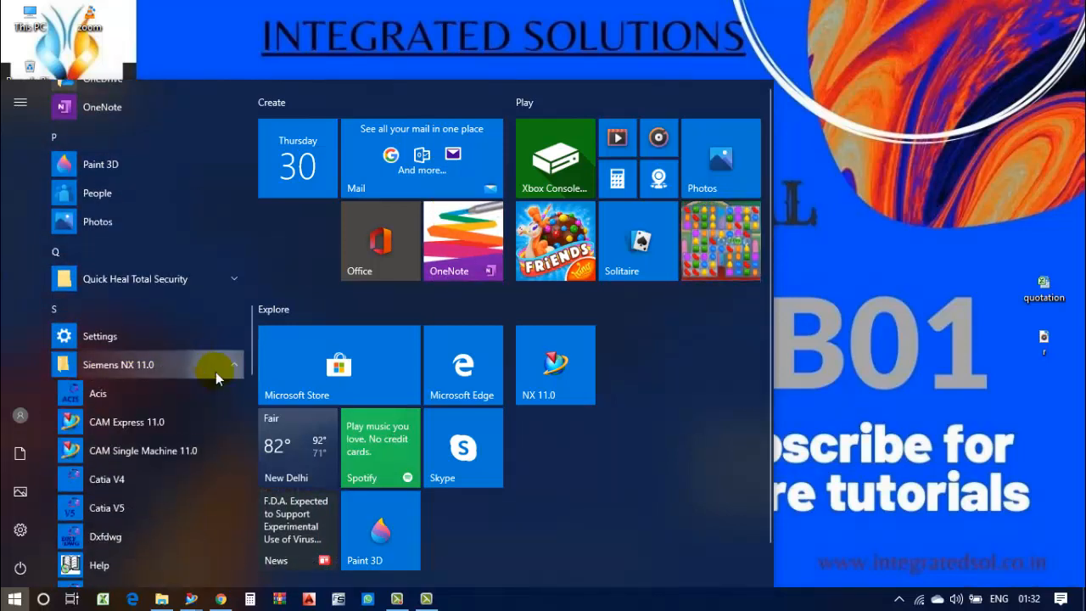
pyautogui.scroll(-5, 188, 423)
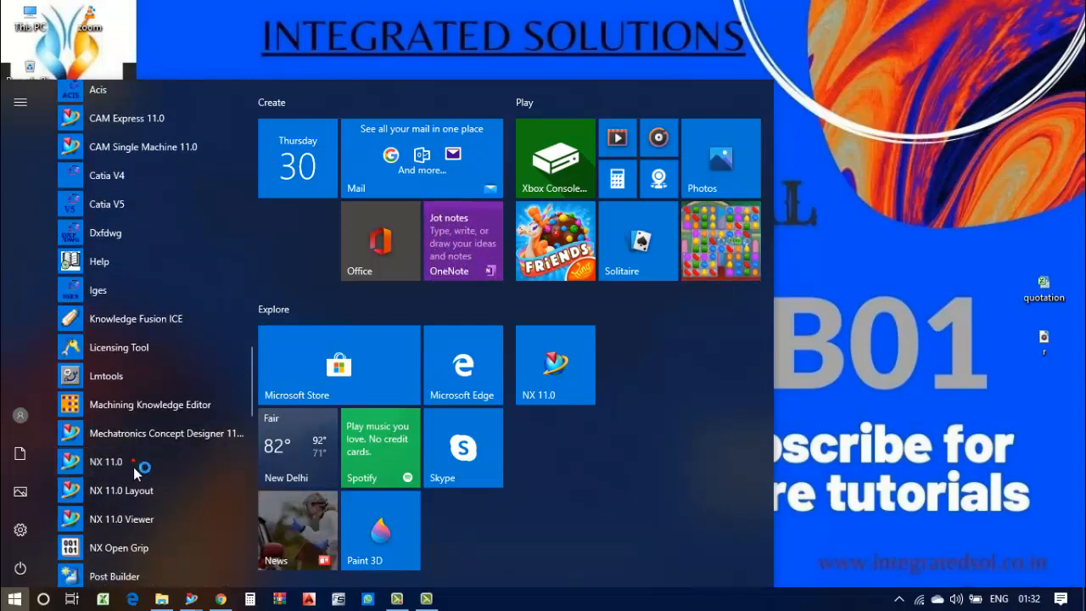
pyautogui.click(133, 461)
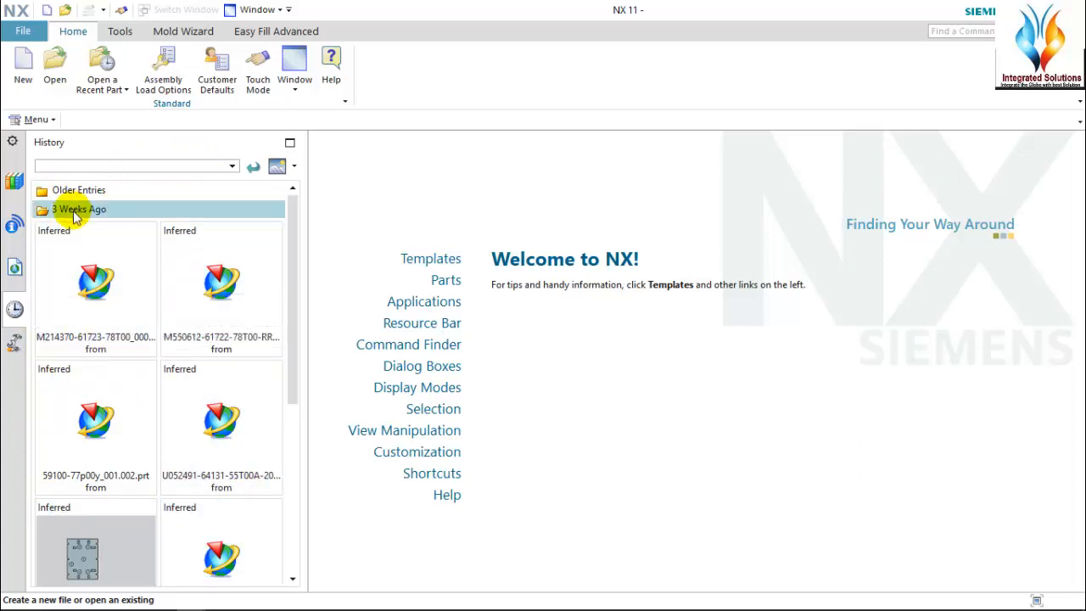
pyautogui.moveTo(99, 363); pyautogui.dragTo(92, 219)
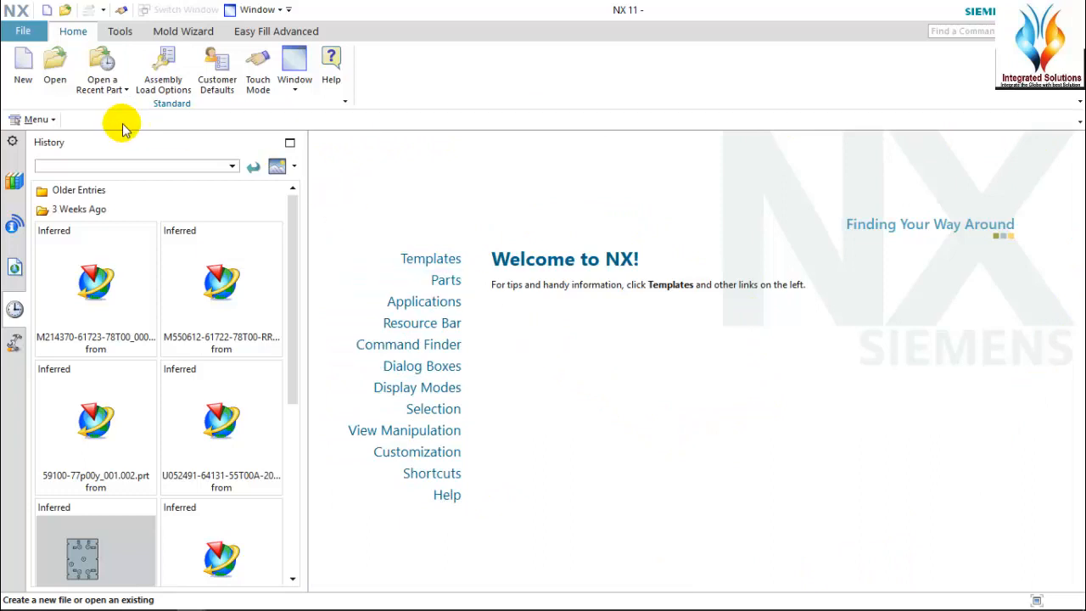
# - Start a new file, name it "user interface" and set its folder to the Desktop
pyautogui.click(23, 76)
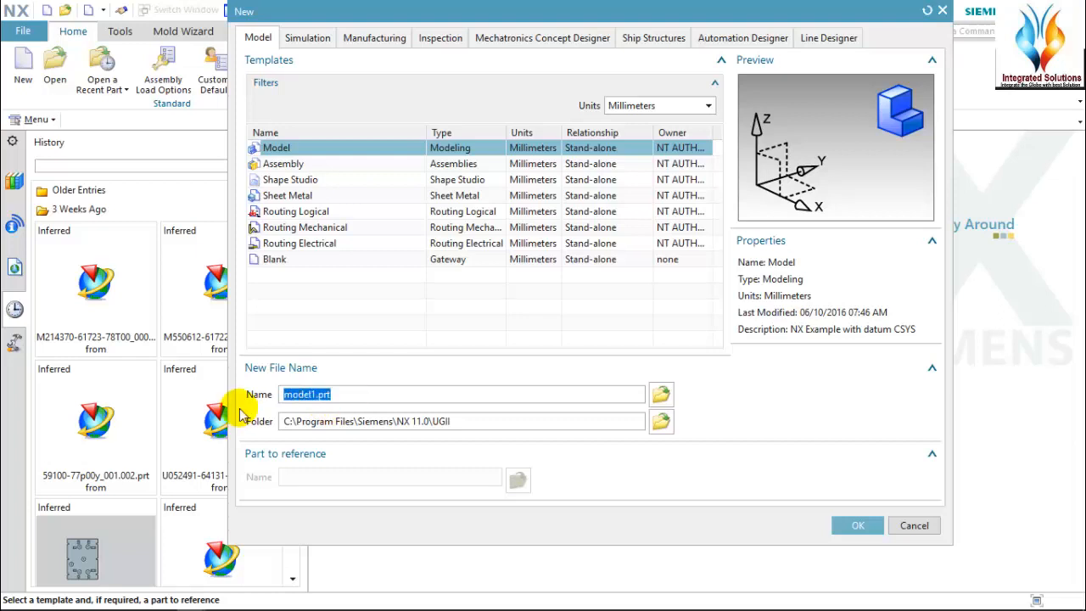
pyautogui.write('user interface')
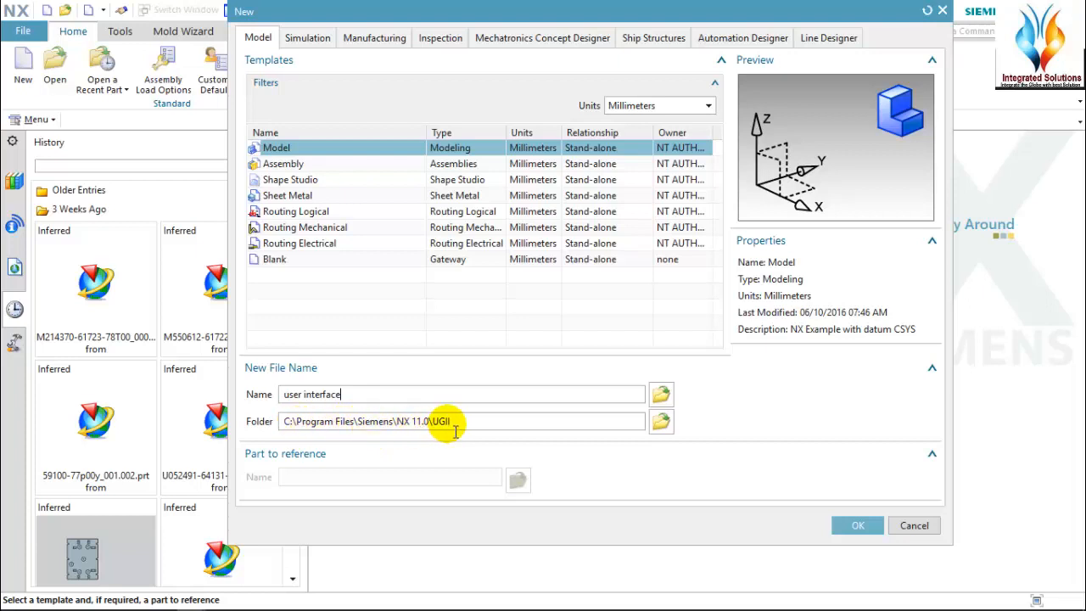
pyautogui.click(661, 423)
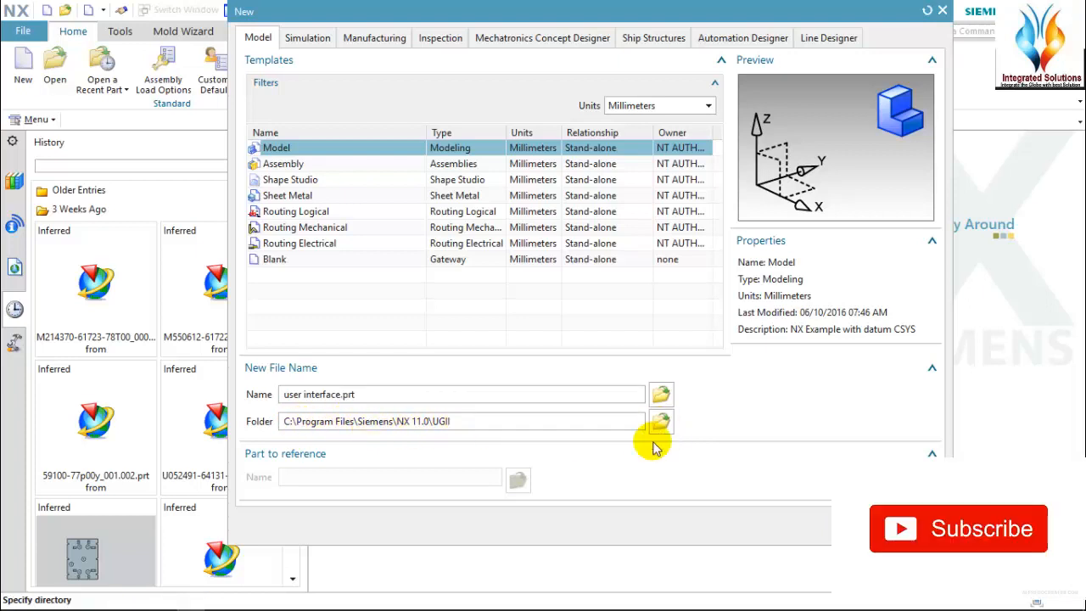
pyautogui.click(465, 265)
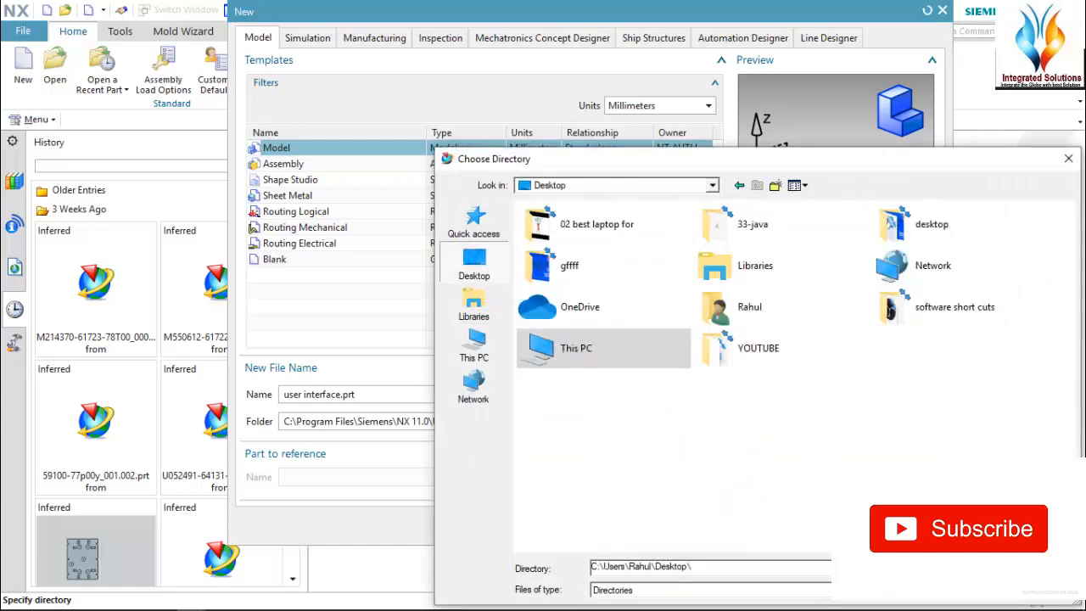
pyautogui.press('Return')
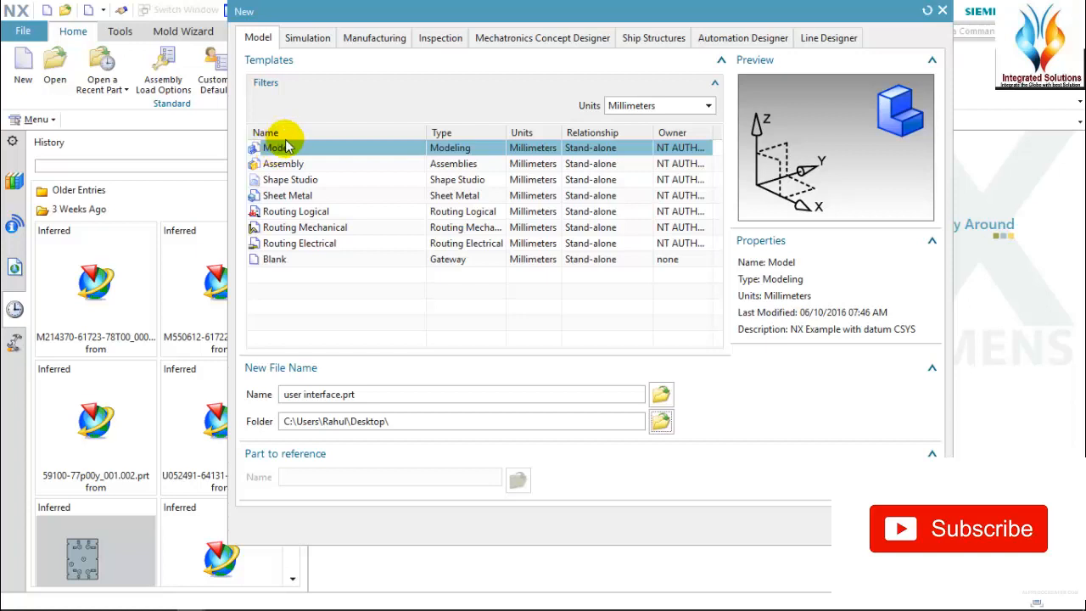
# - Examine the previews and properties of the Assembly, Shape Studio, Sheet Metal, Routing Logical, Routing Mechanical and Routing Electrical templates
pyautogui.click(288, 164)
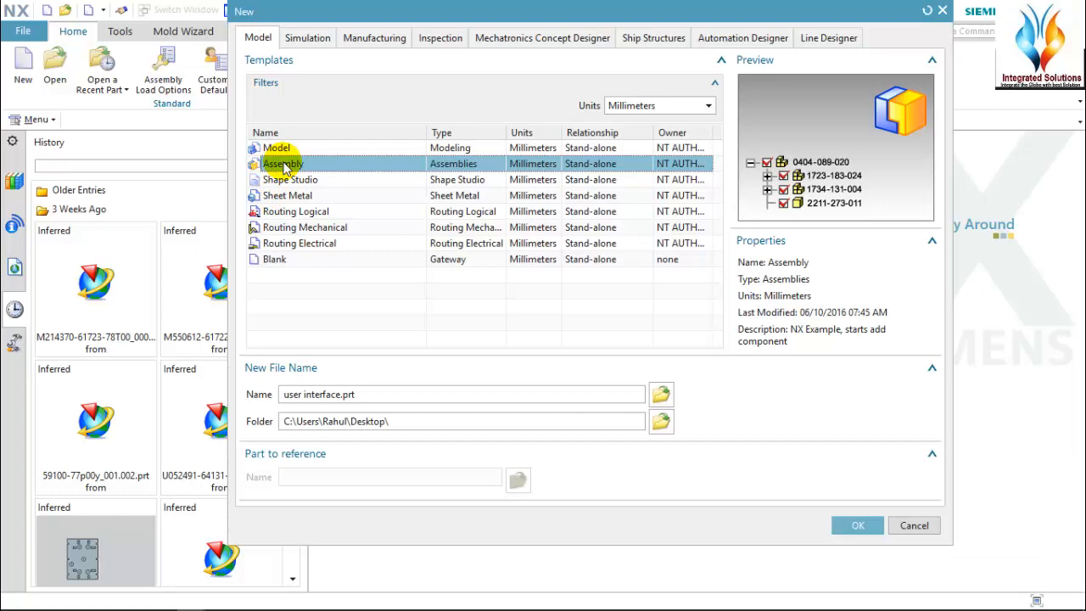
pyautogui.click(293, 180)
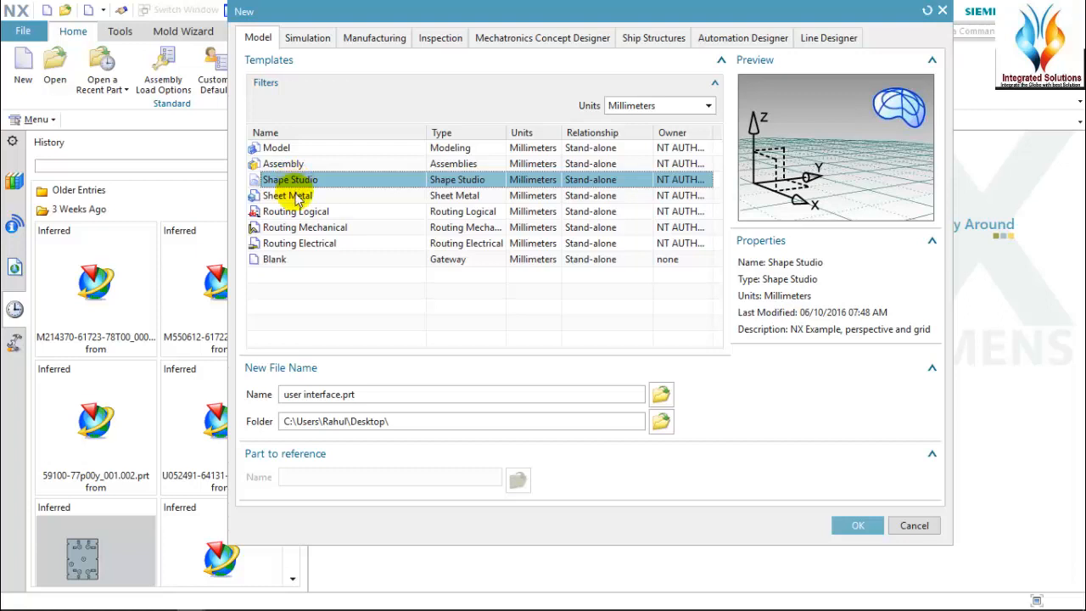
pyautogui.click(297, 197)
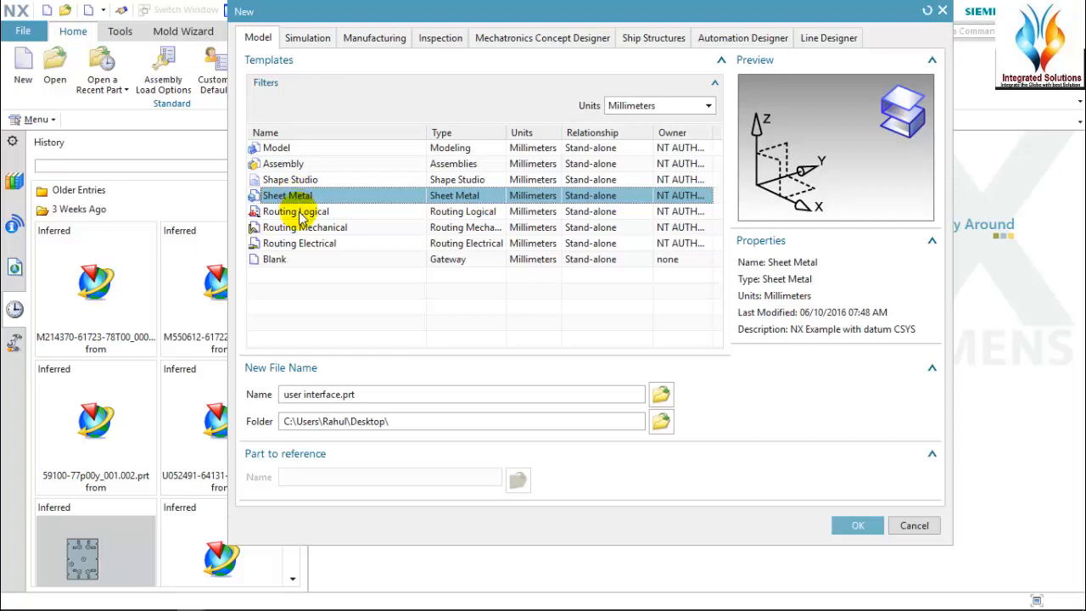
pyautogui.click(301, 213)
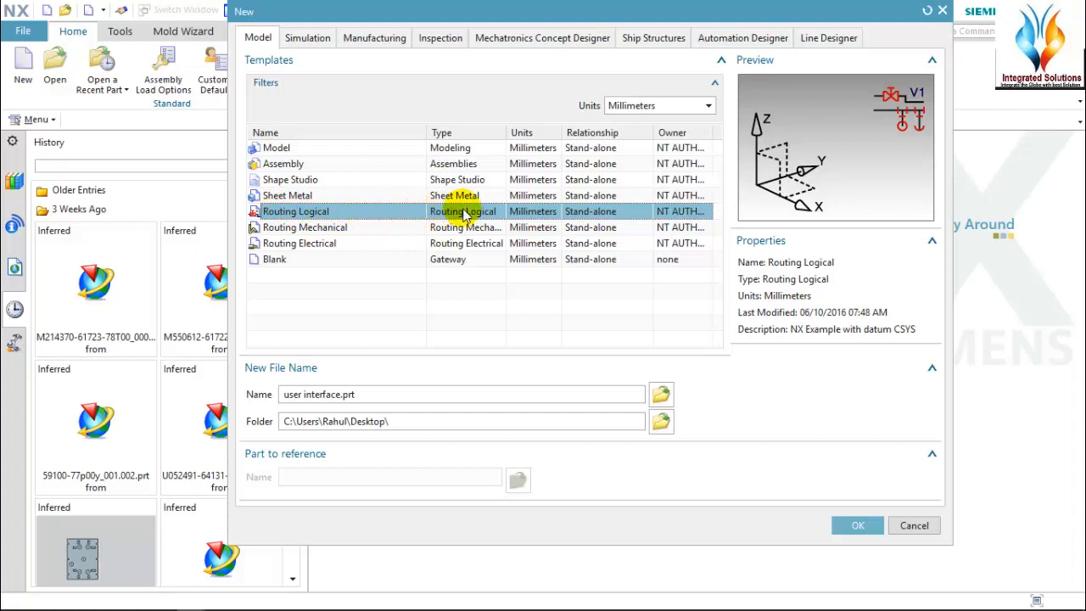
pyautogui.click(307, 231)
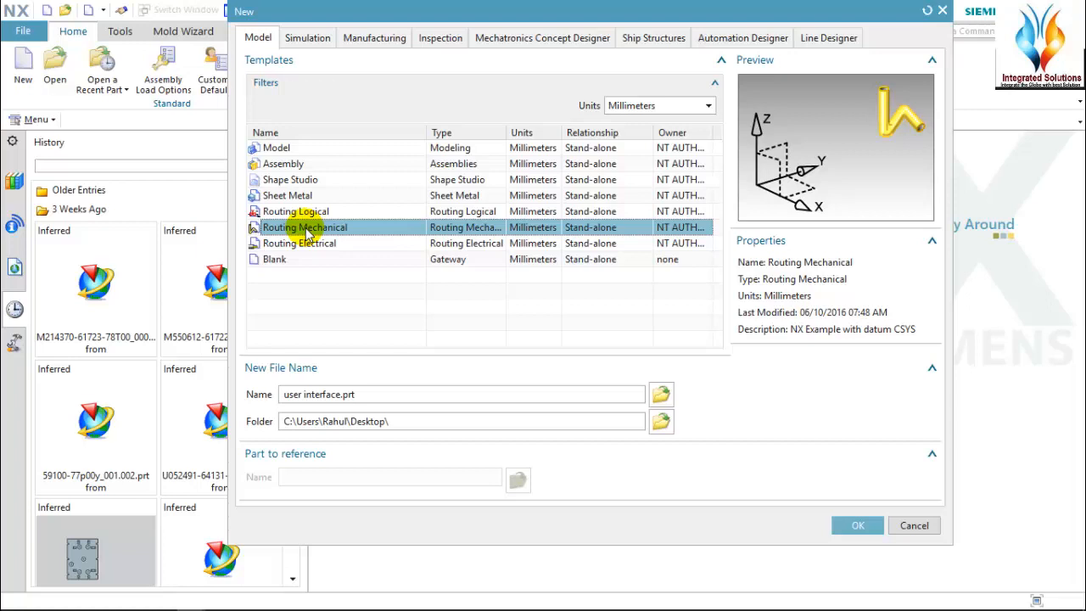
pyautogui.click(292, 243)
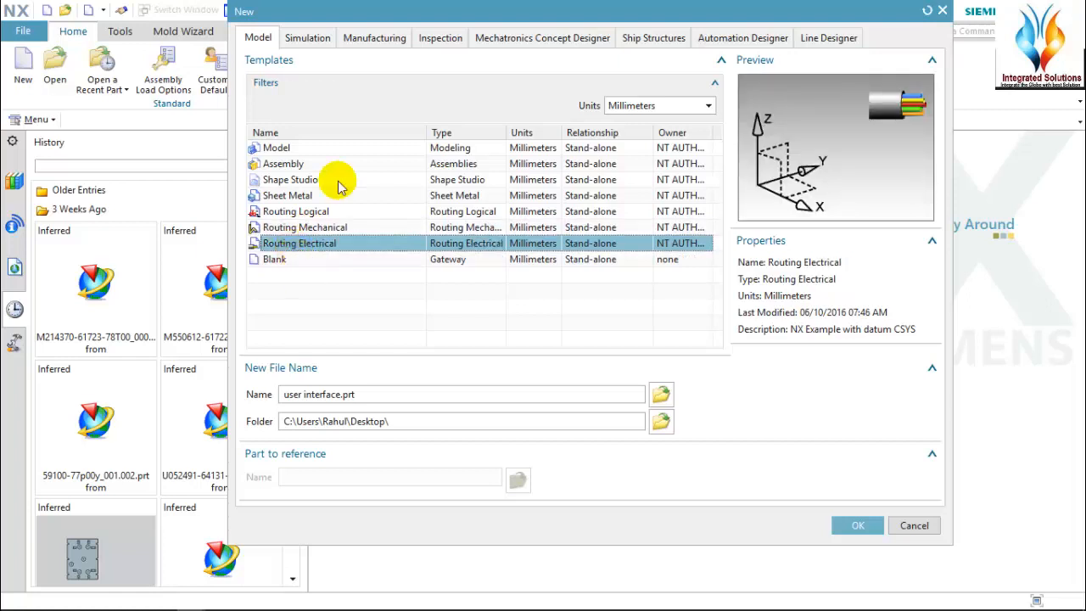
# - Look through the Simulation templates and examine the file extension of the default file name
pyautogui.click(308, 38)
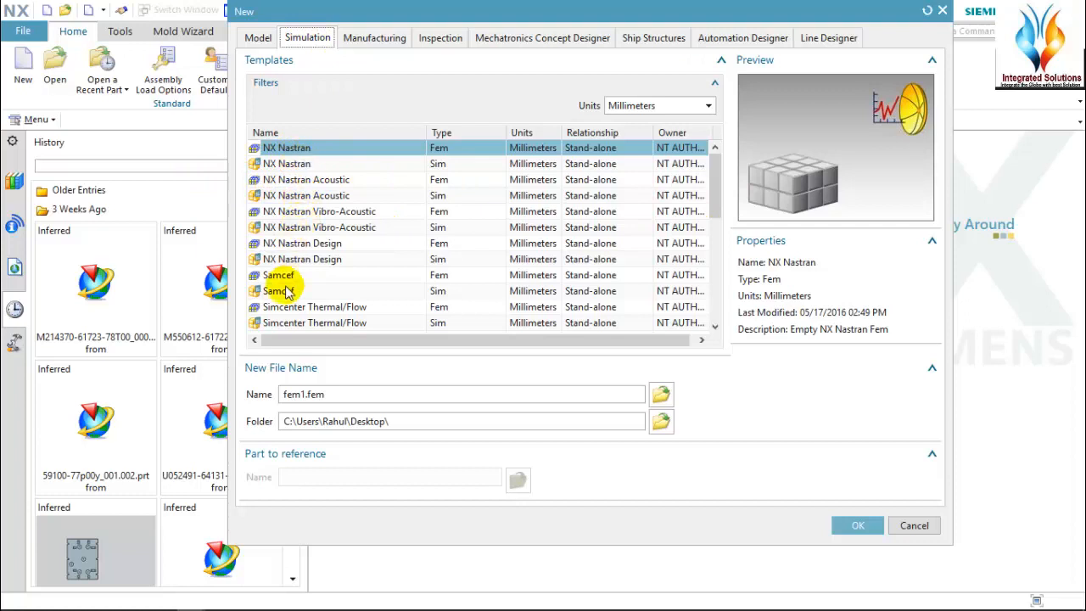
pyautogui.scroll(-2, 291, 305)
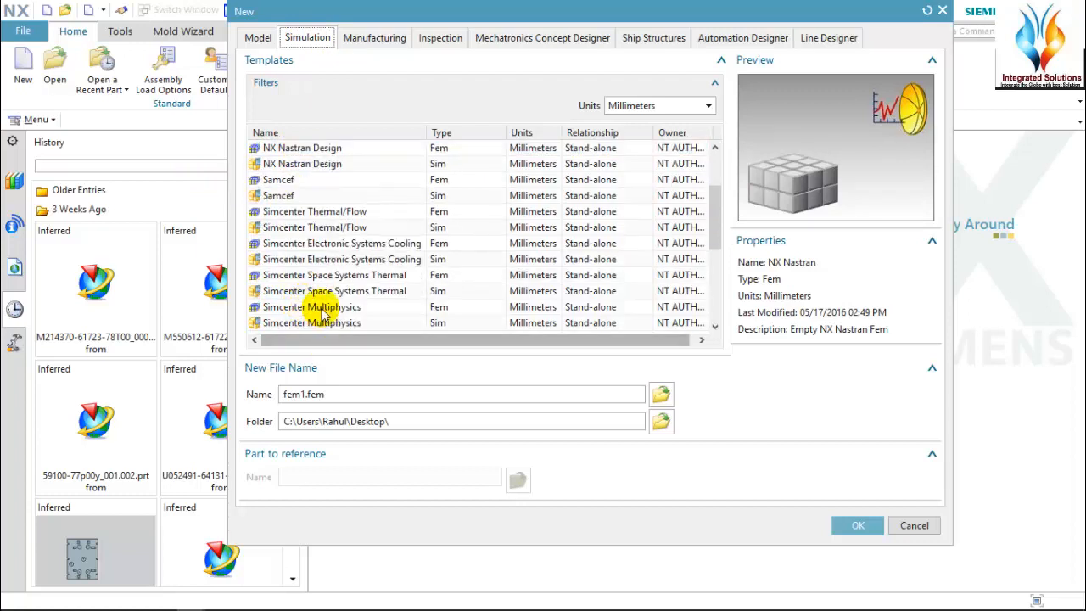
pyautogui.scroll(-1, 322, 314)
pyautogui.scroll(3, 323, 314)
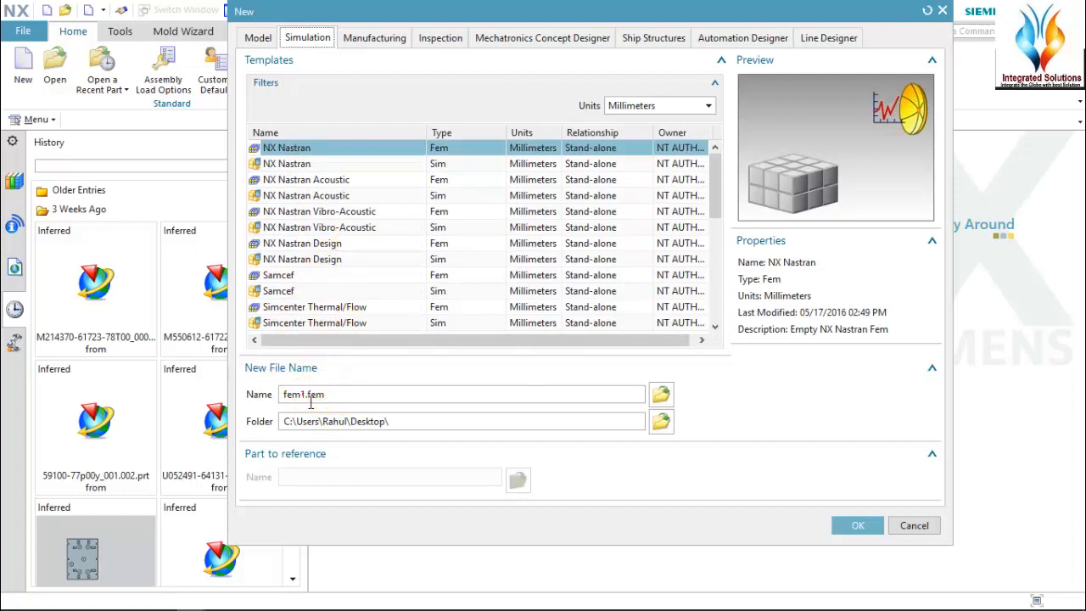
pyautogui.moveTo(303, 395); pyautogui.dragTo(337, 406)
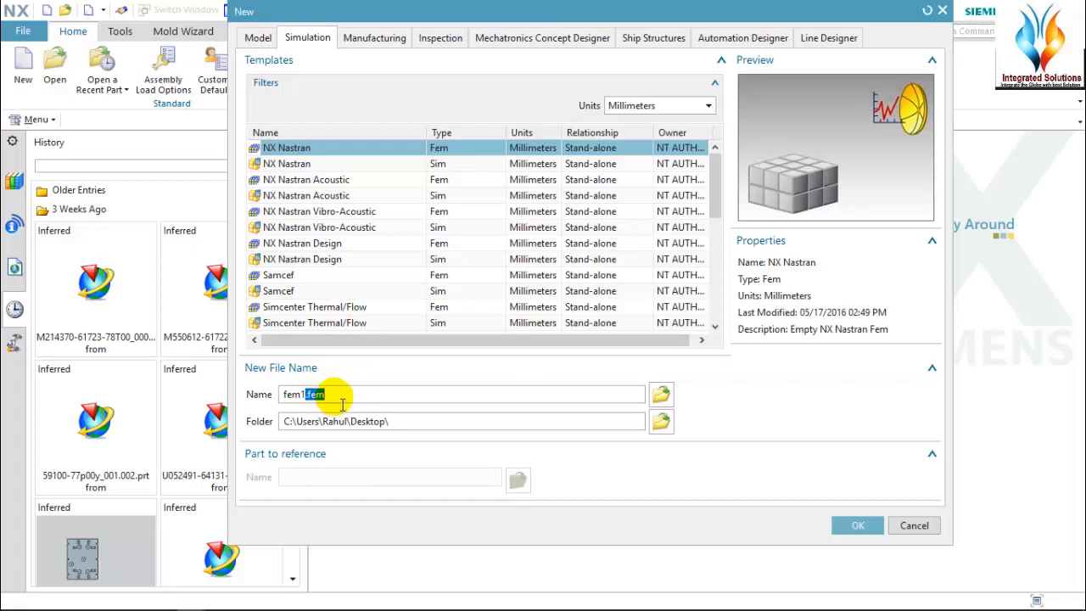
# - Compare the default file name extensions of the Model, Assembly and Sheet Metal templates
pyautogui.click(258, 37)
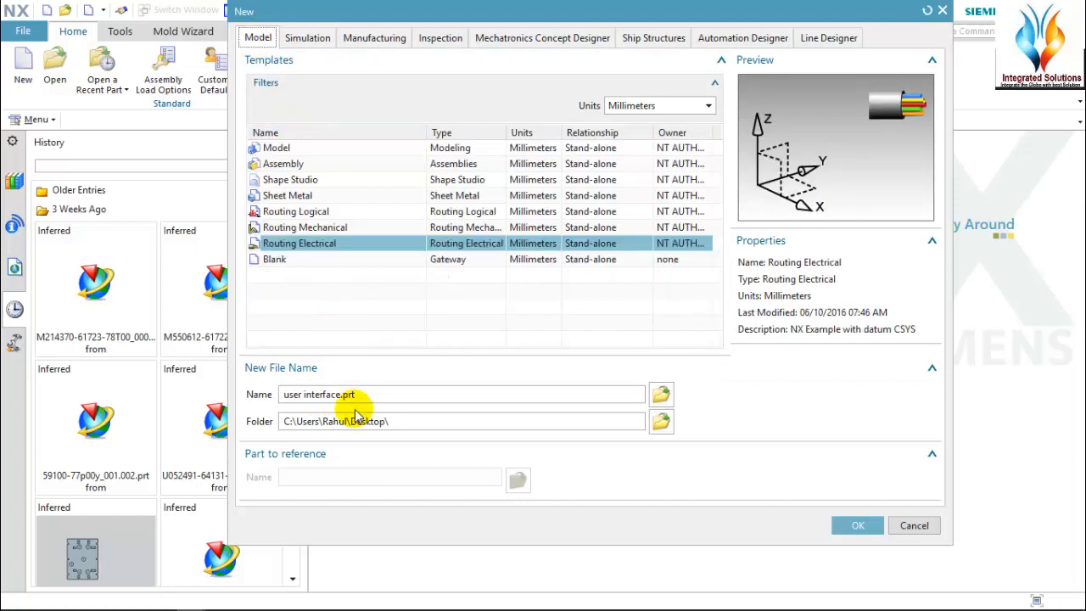
pyautogui.click(279, 148)
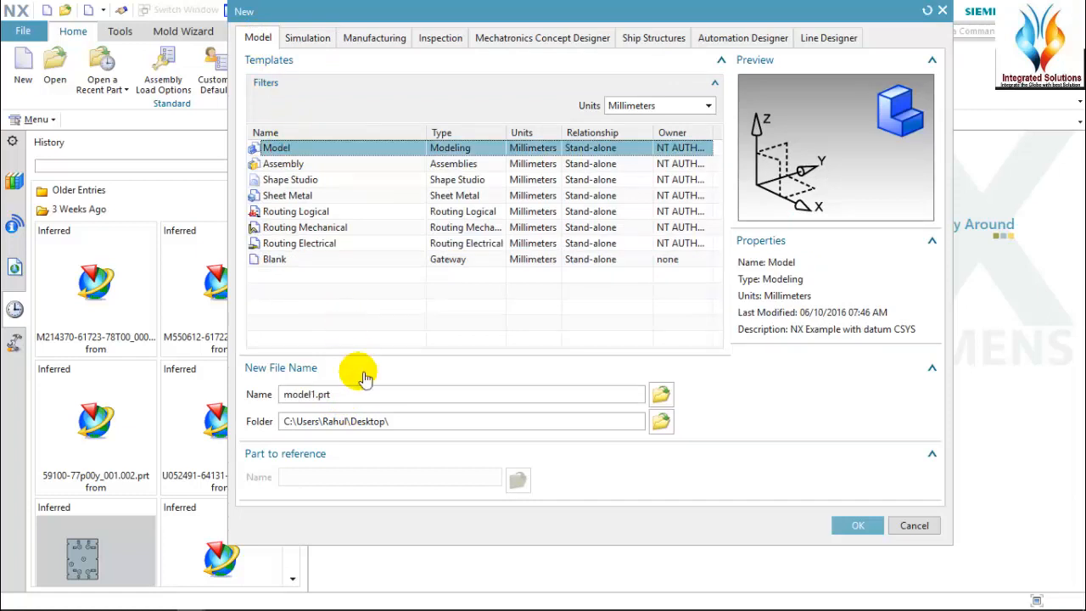
pyautogui.moveTo(333, 395); pyautogui.dragTo(315, 394)
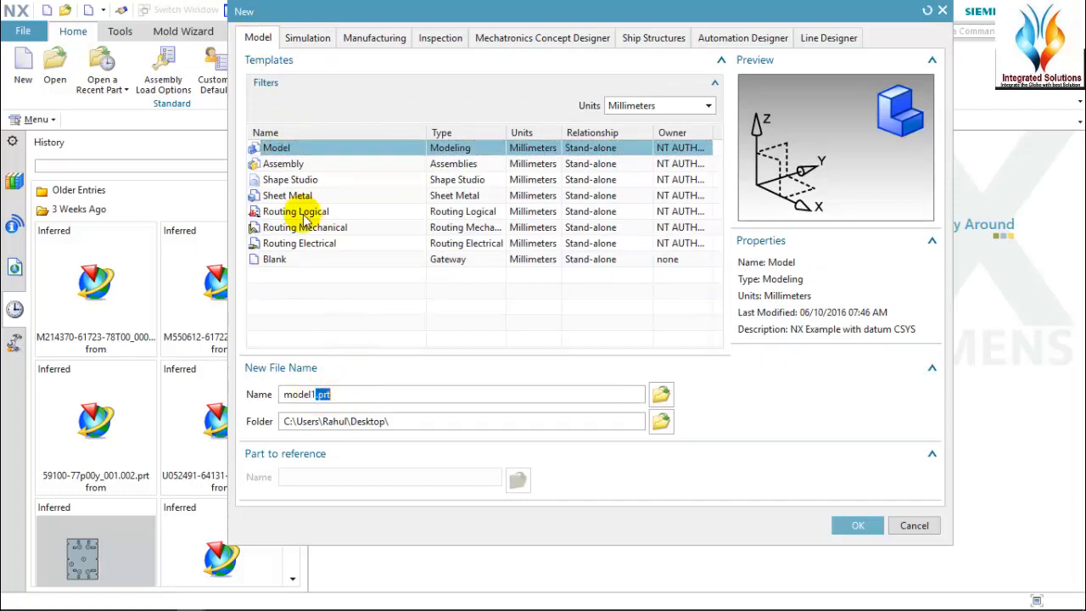
pyautogui.click(286, 164)
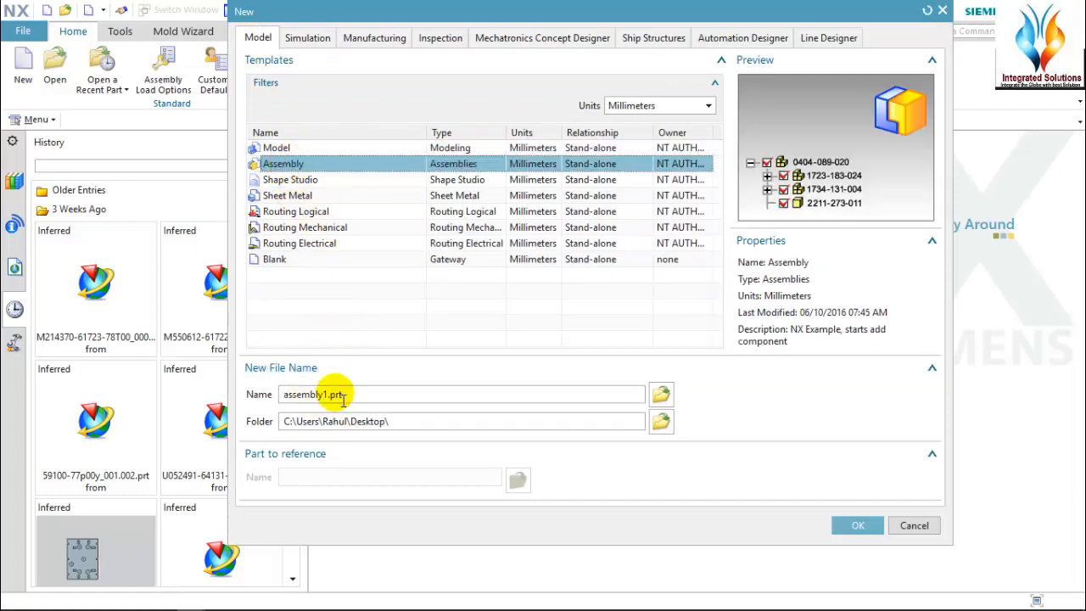
pyautogui.click(309, 196)
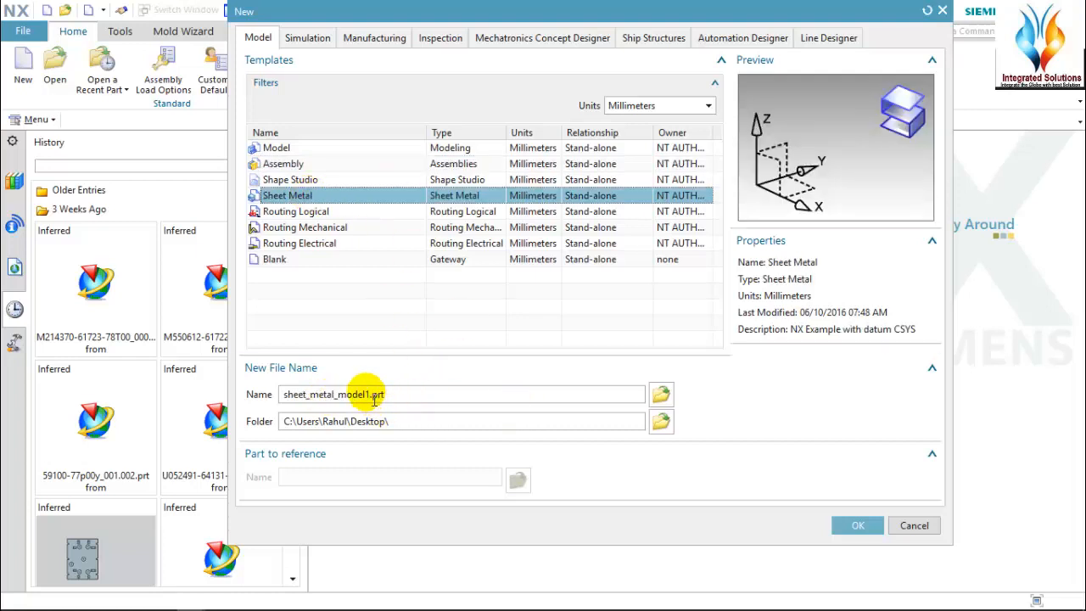
pyautogui.moveTo(370, 395); pyautogui.dragTo(397, 401)
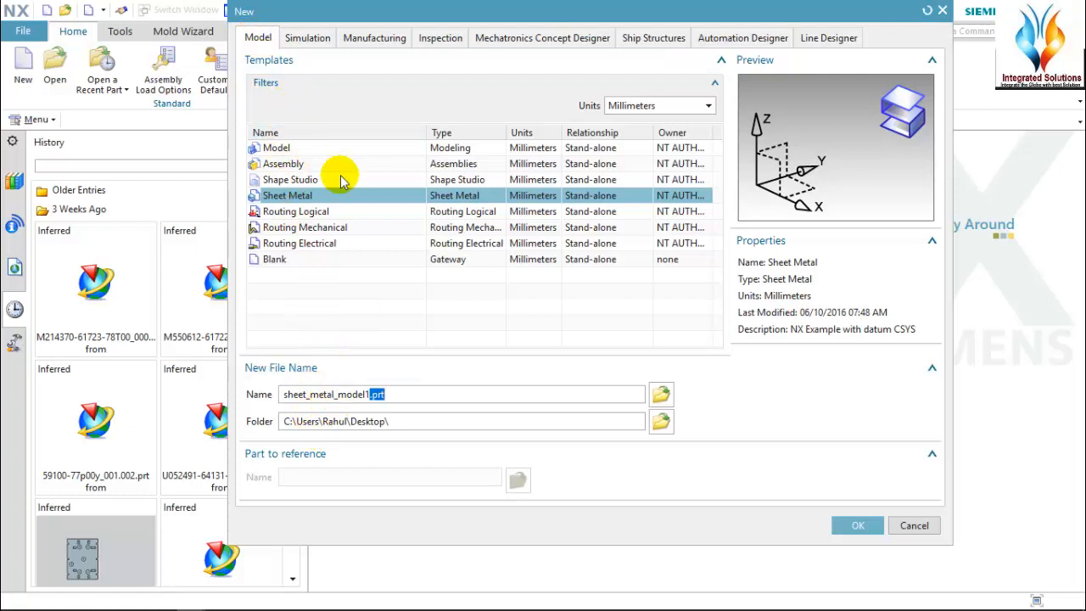
# - Review the templates and default file names for Simulation, Manufacturing, Inspection, Mechatronics Concept Designer and Ship Structures
pyautogui.click(308, 37)
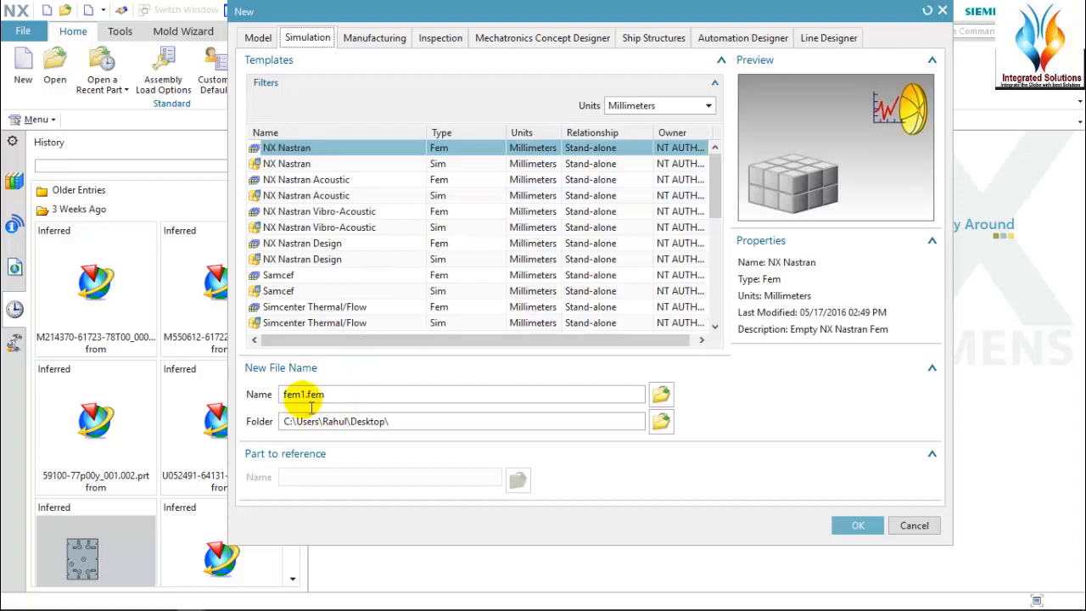
pyautogui.click(382, 43)
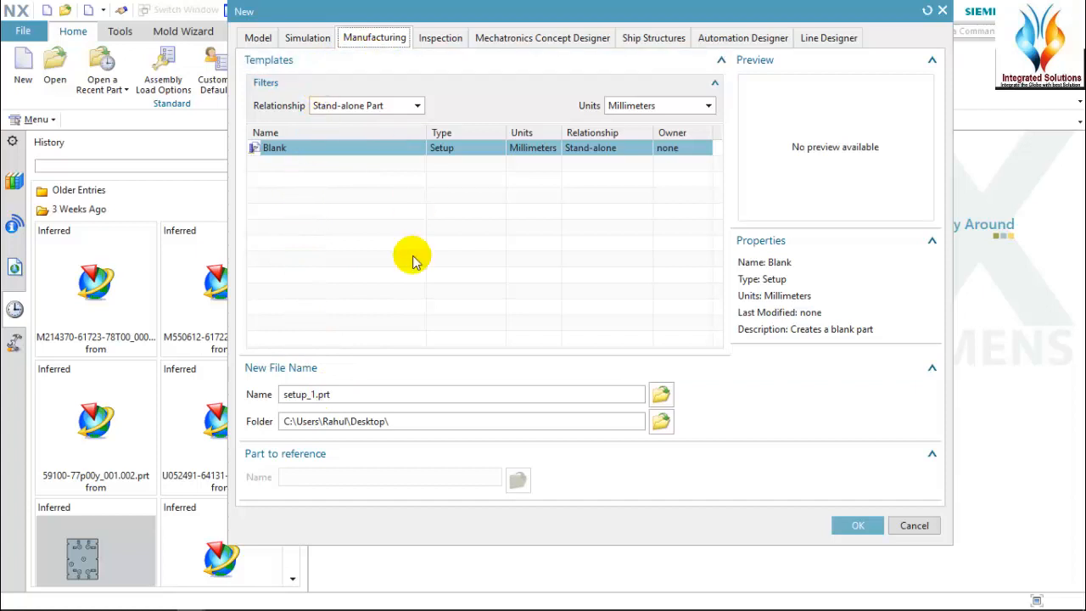
pyautogui.click(448, 39)
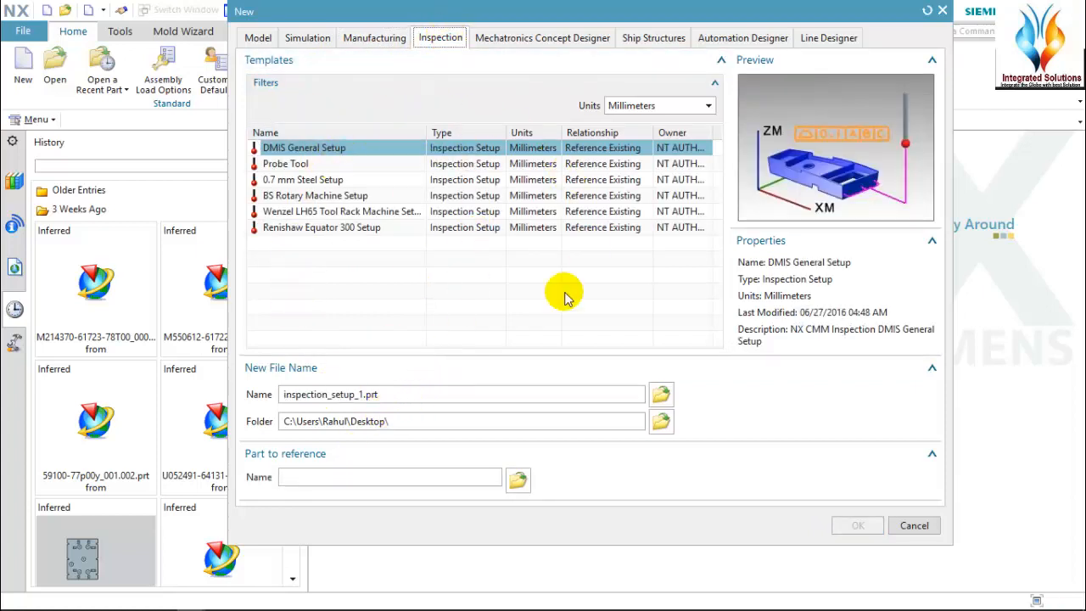
pyautogui.click(510, 38)
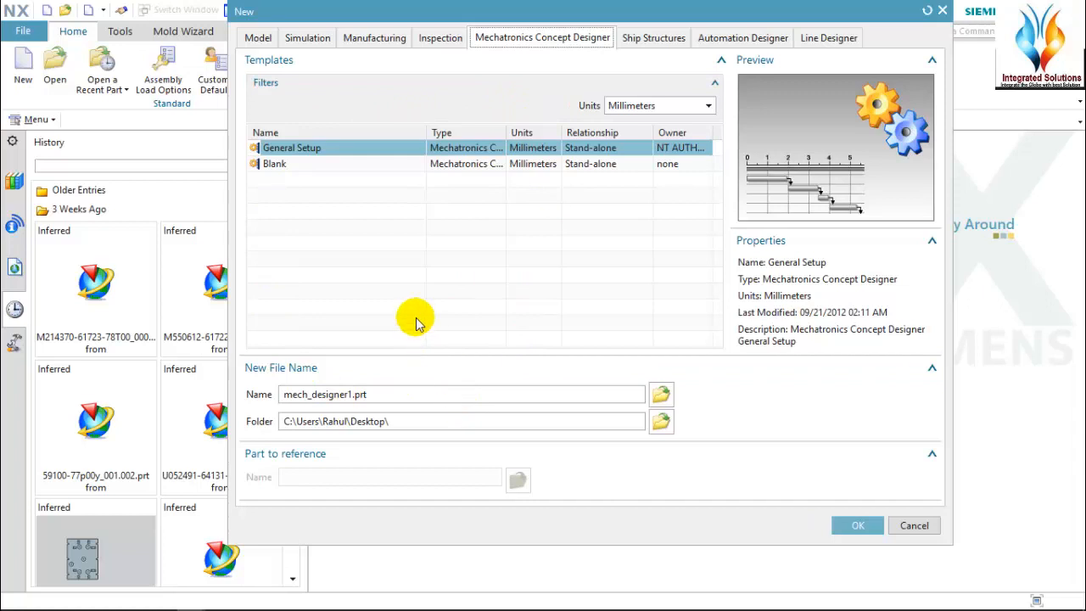
pyautogui.click(650, 40)
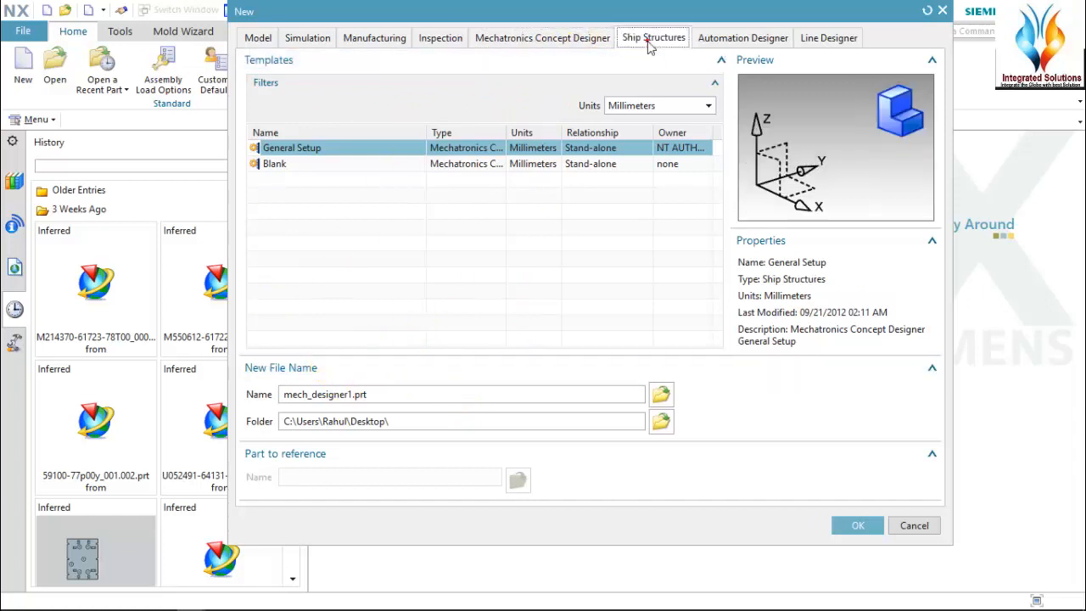
pyautogui.click(378, 397)
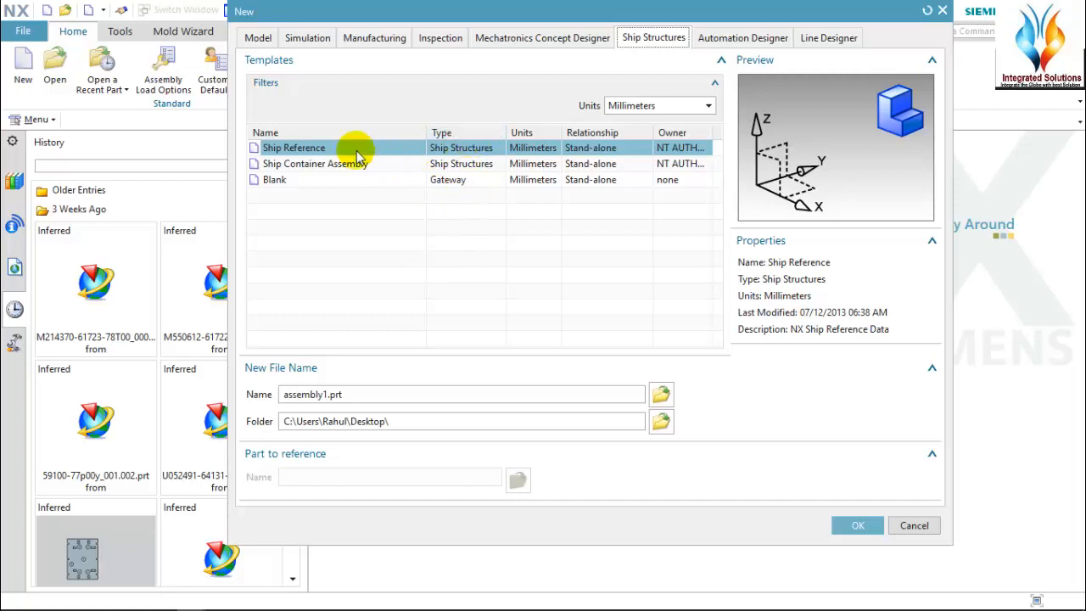
# - Choose the Model template for the new file with Millimeters as the units
pyautogui.click(258, 37)
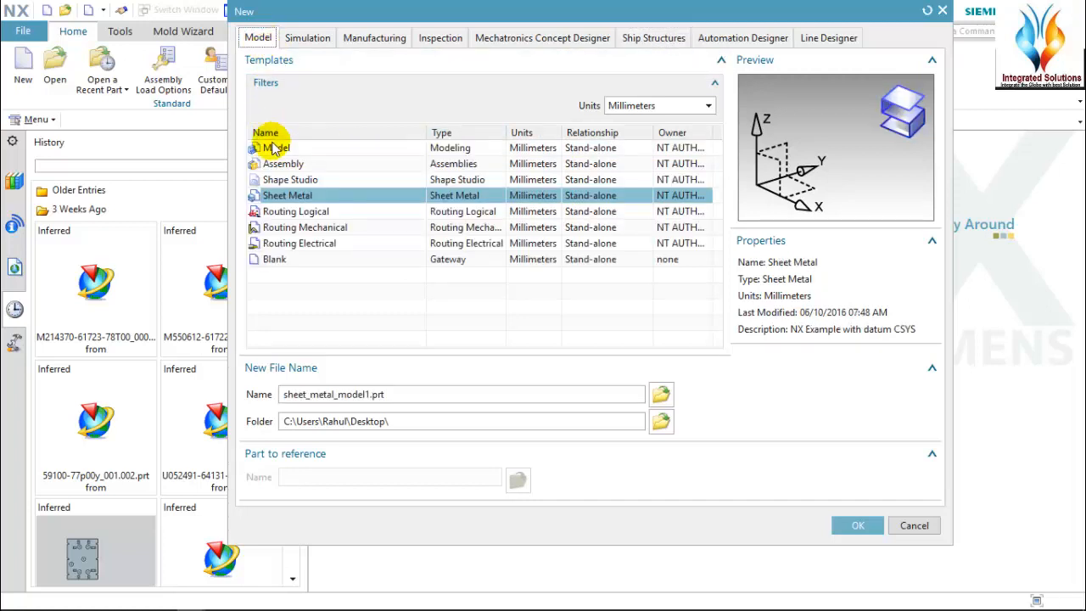
pyautogui.click(273, 149)
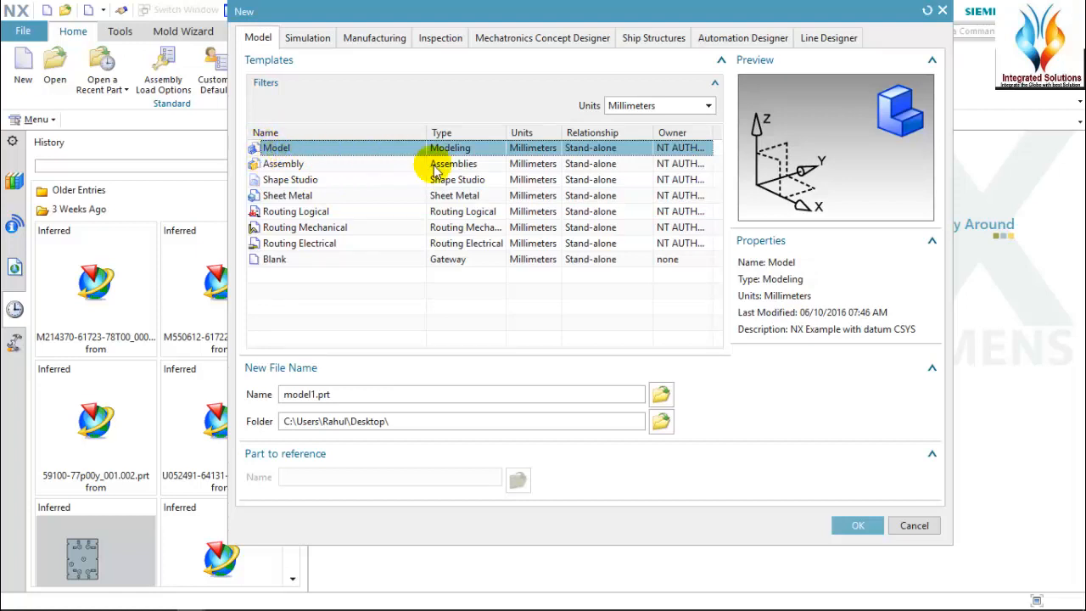
pyautogui.click(710, 105)
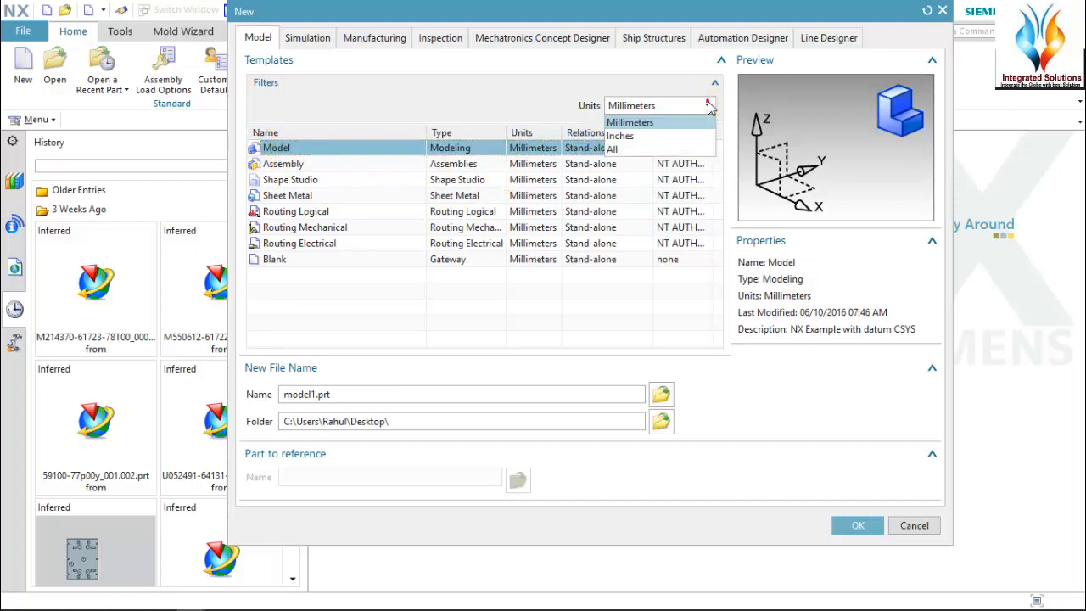
pyautogui.click(628, 123)
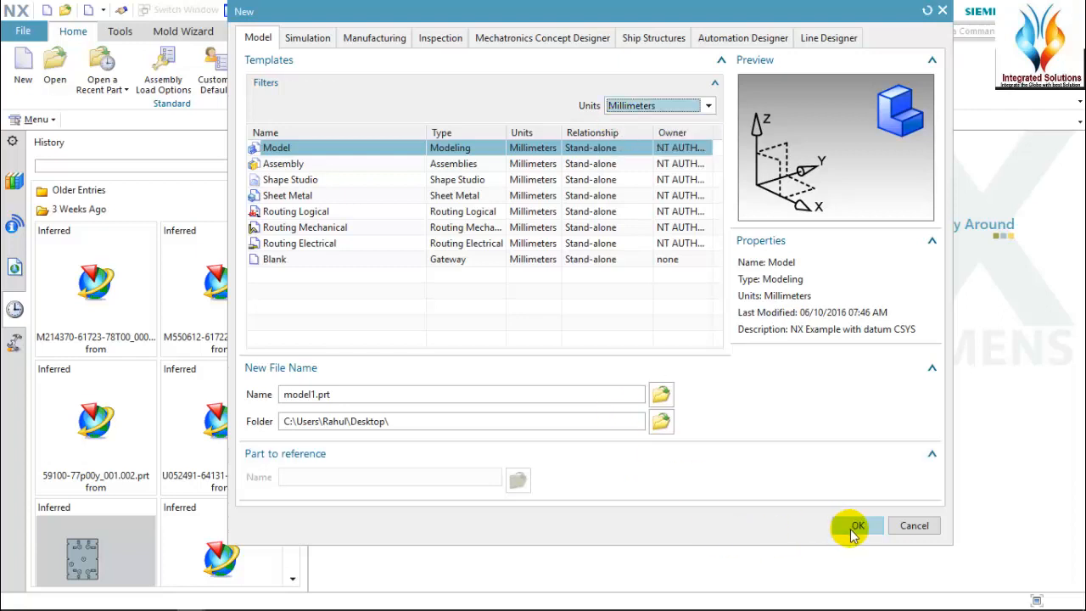
# - Create the model1.prt part from the chosen Model template
pyautogui.click(858, 527)
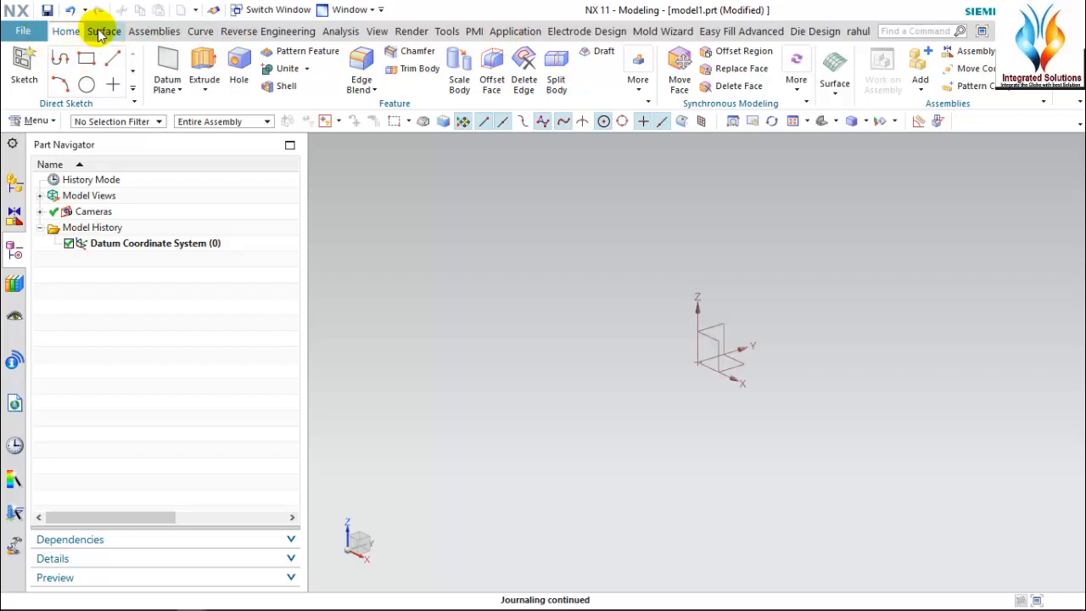
# - Look through the additional direct sketch commands and the further feature commands available for modeling
pyautogui.click(134, 90)
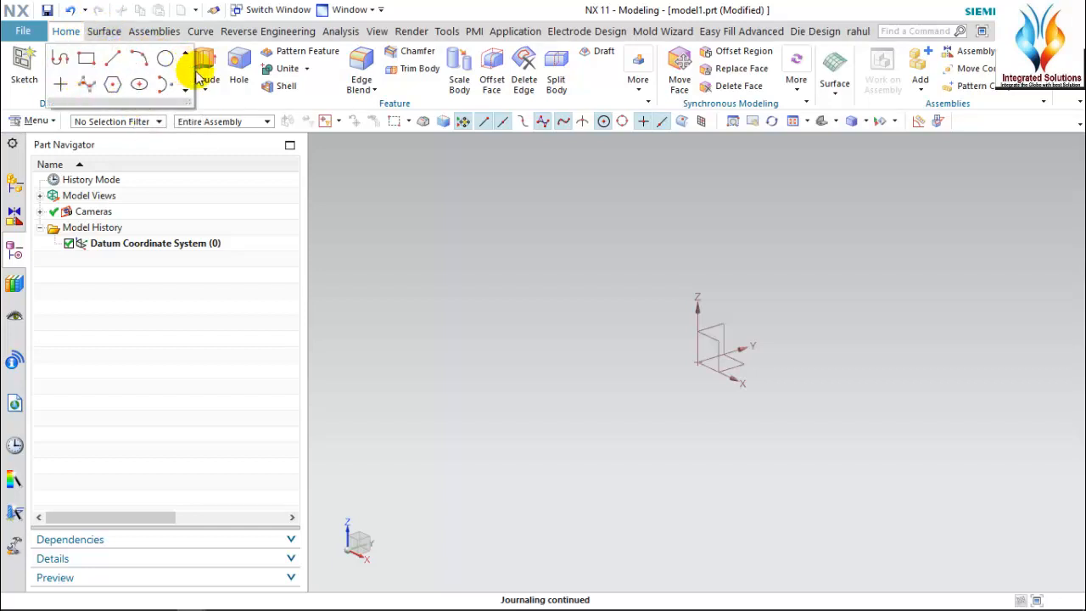
pyautogui.click(421, 205)
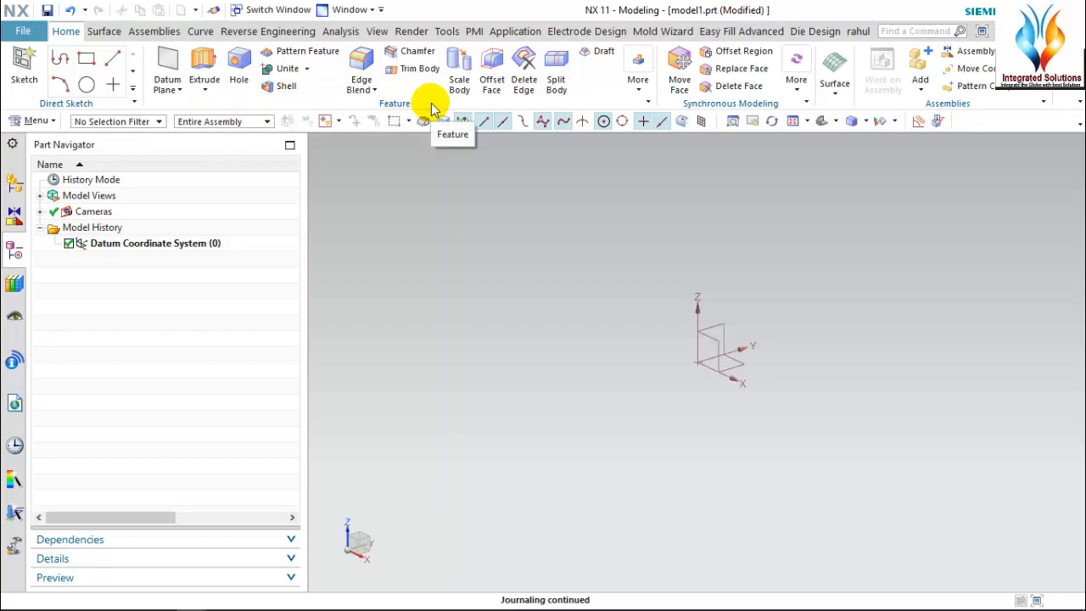
pyautogui.click(632, 89)
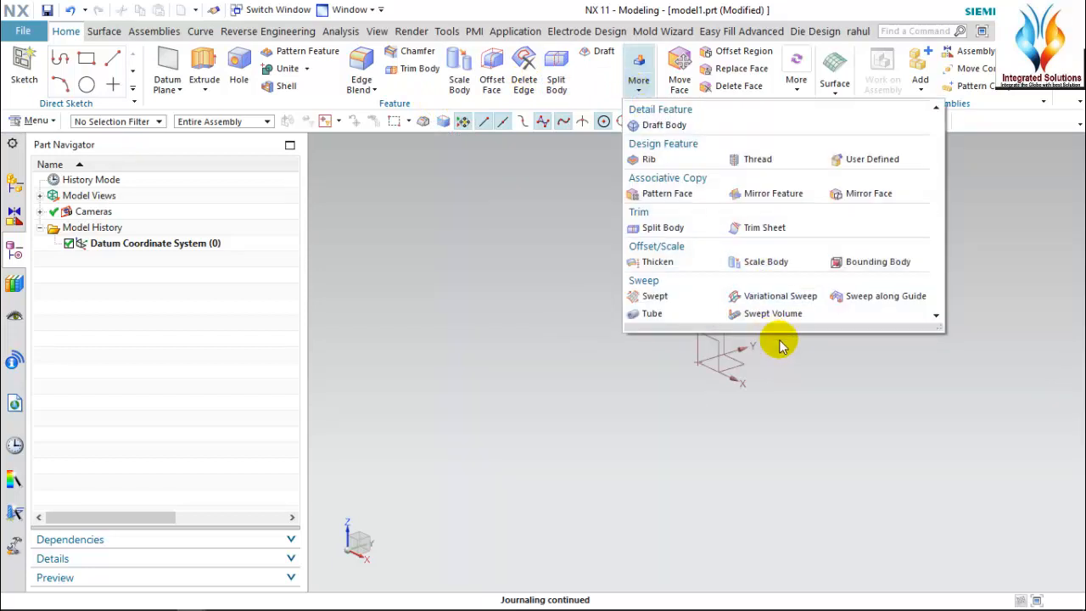
pyautogui.click(501, 256)
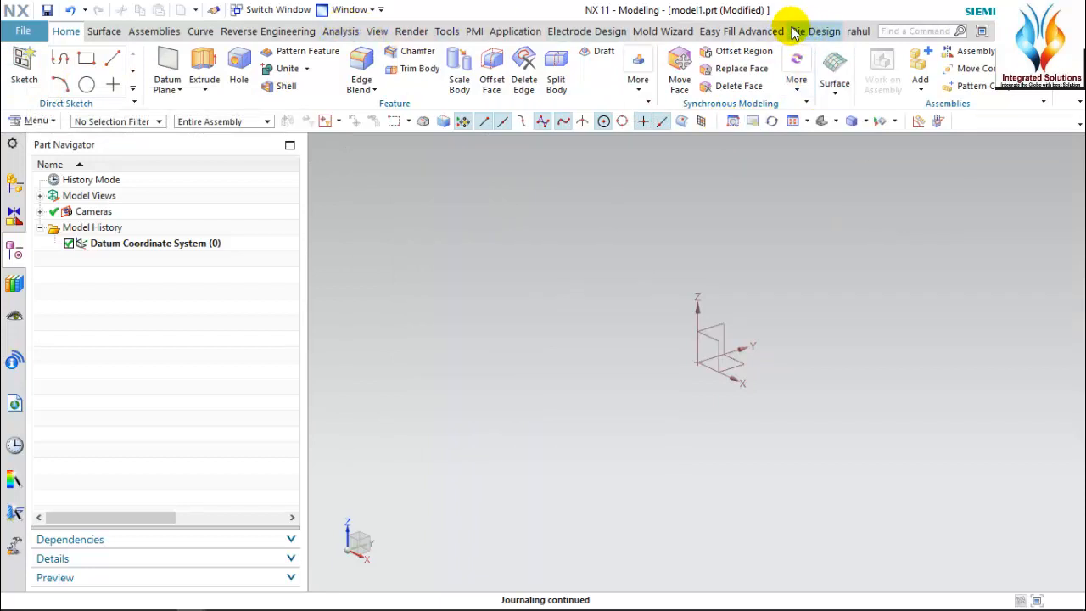
pyautogui.click(819, 218)
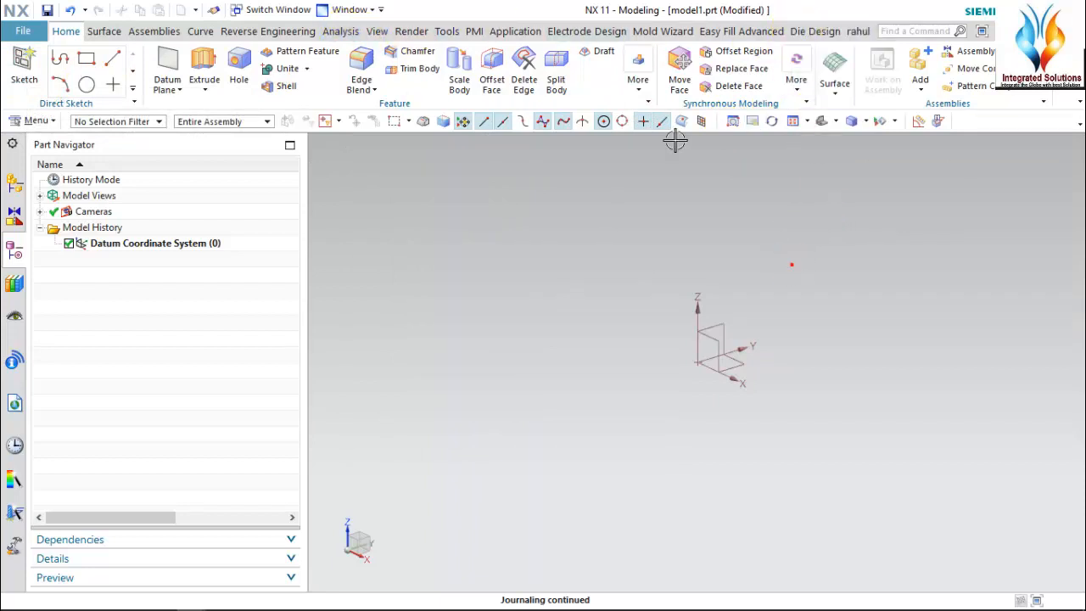
# - Hide the Reverse Engineering and Surface tabs from the ribbon
pyautogui.rightClick(871, 31)
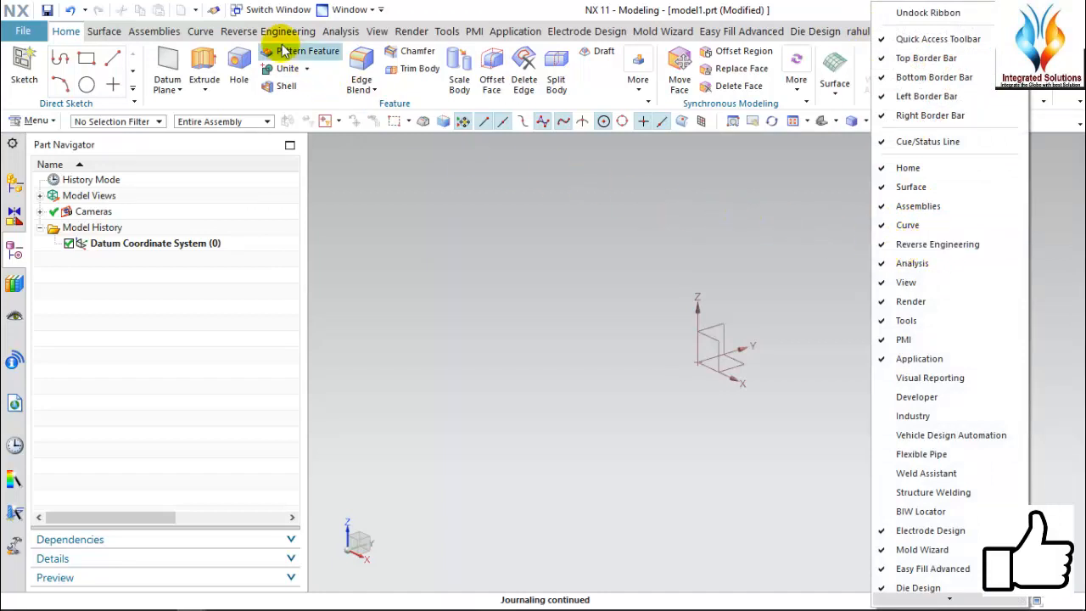
pyautogui.click(883, 246)
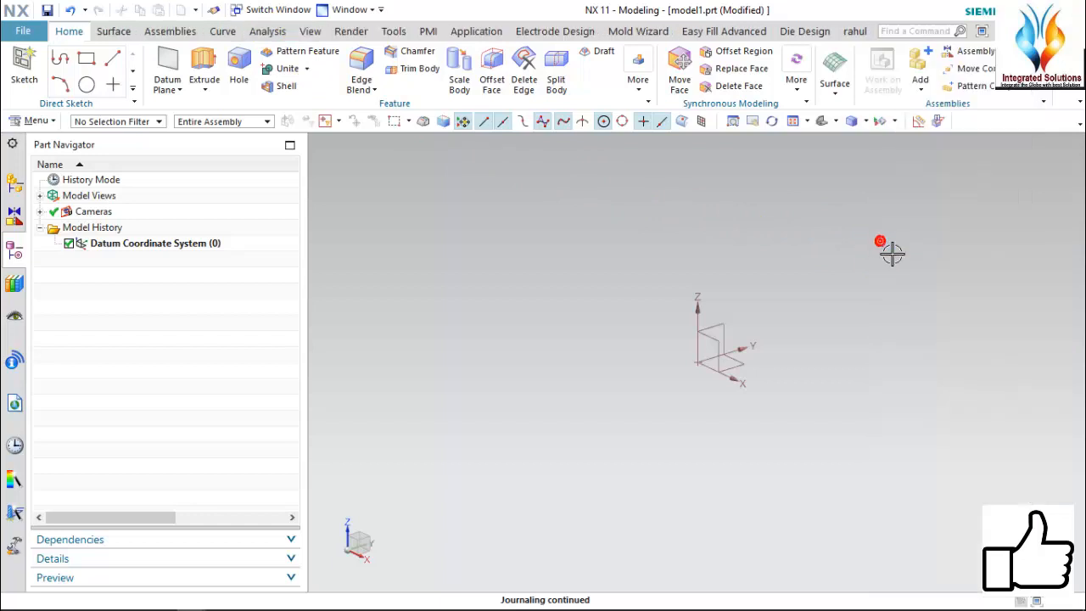
pyautogui.rightClick(477, 33)
pyautogui.click(613, 281)
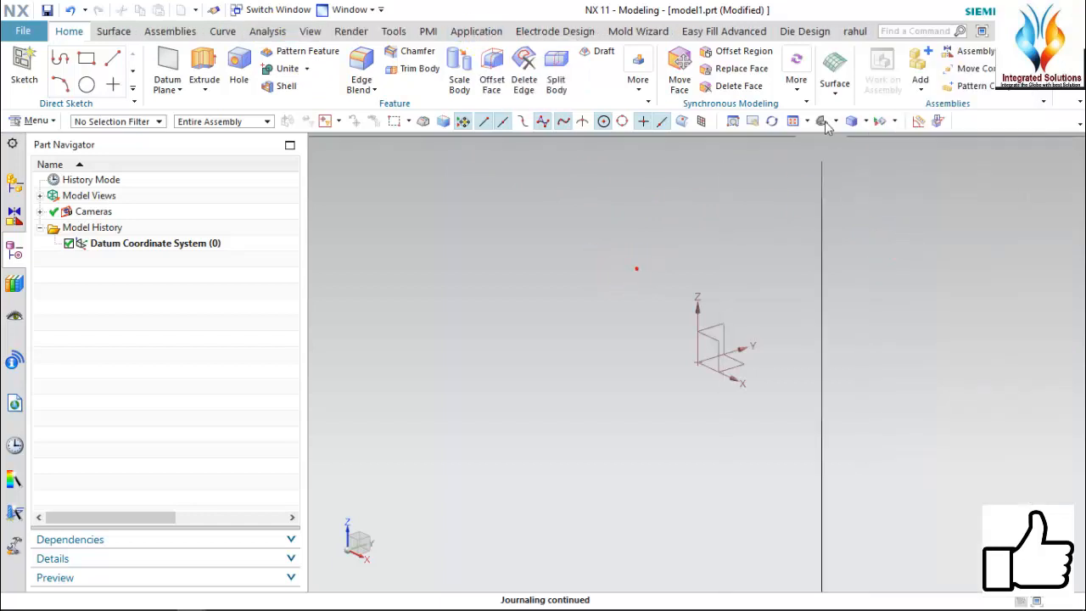
pyautogui.rightClick(836, 32)
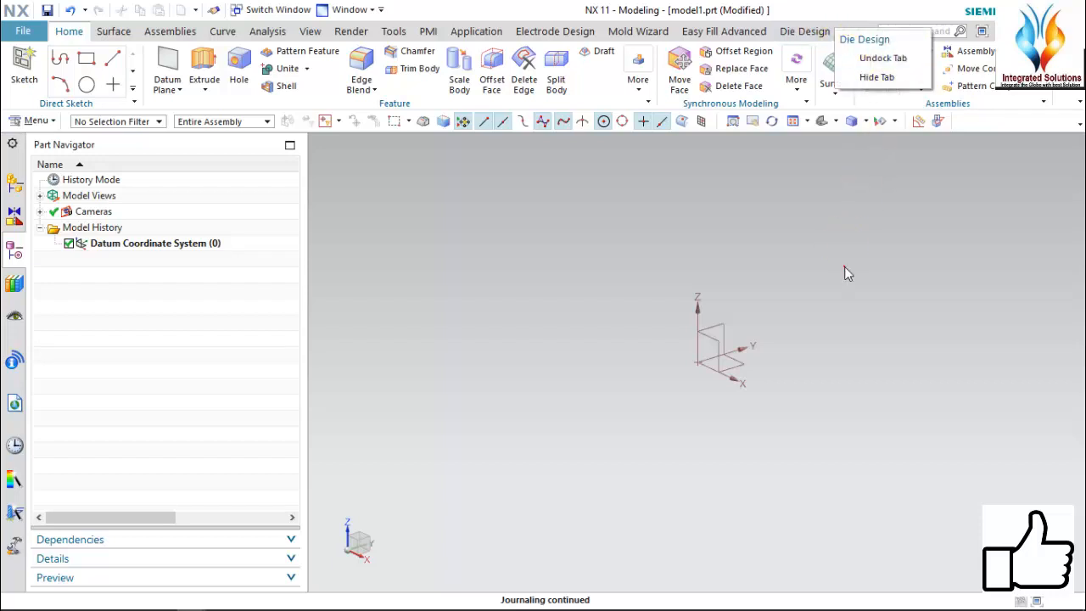
pyautogui.click(845, 269)
pyautogui.rightClick(869, 31)
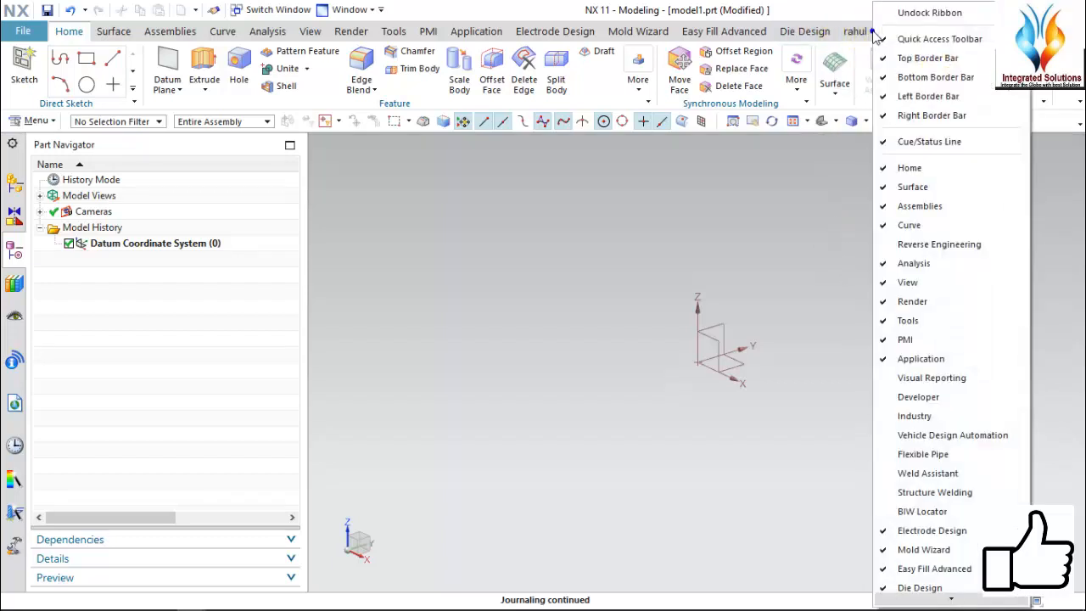
pyautogui.click(887, 188)
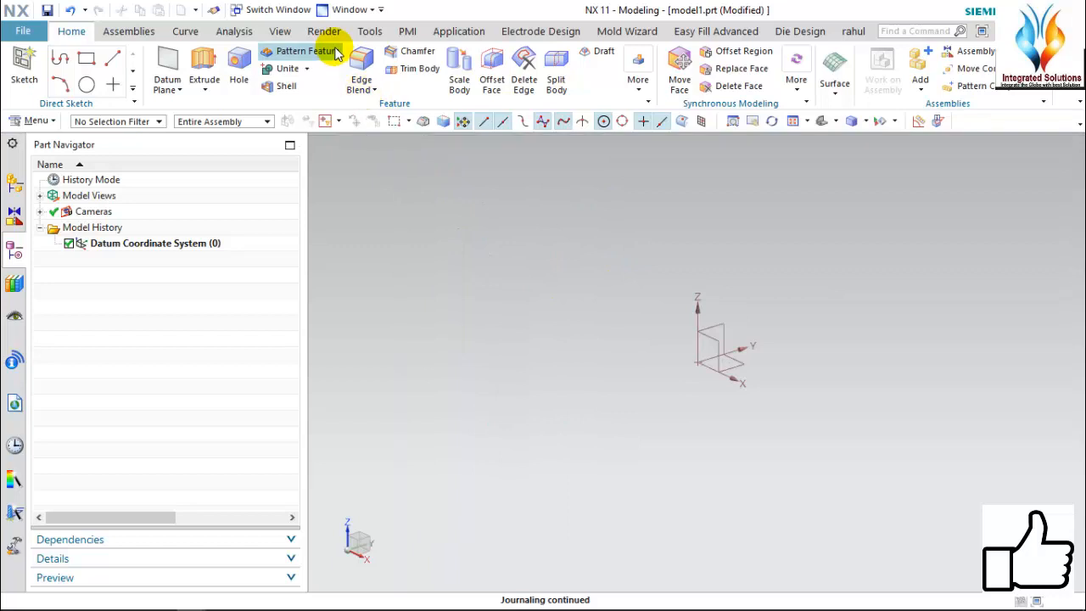
# - Restore the Surface and Reverse Engineering tabs to the ribbon and return to the Home commands
pyautogui.rightClick(836, 32)
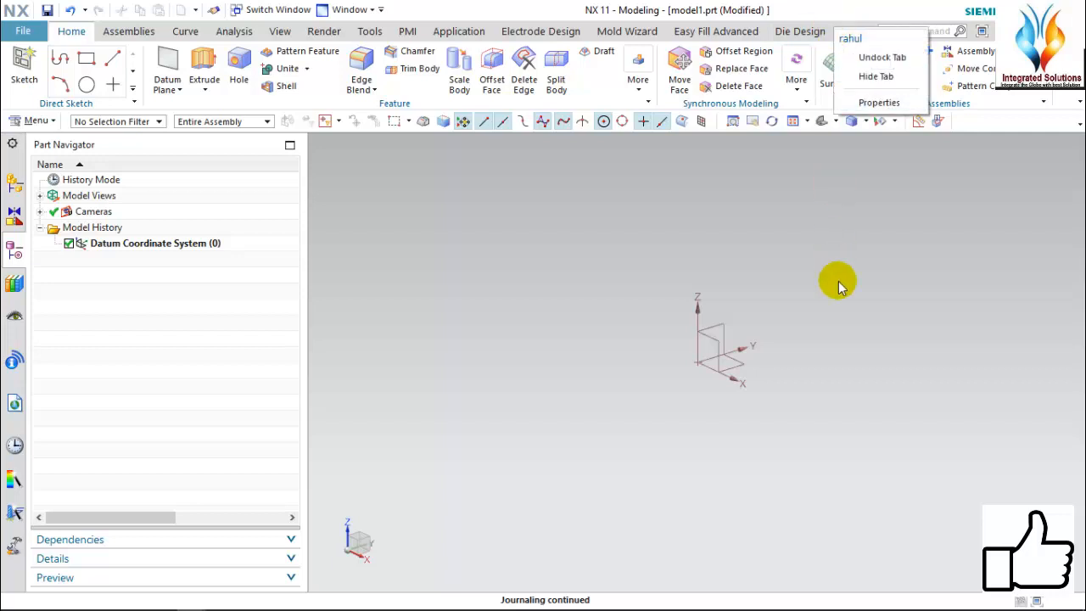
pyautogui.click(831, 311)
pyautogui.rightClick(877, 37)
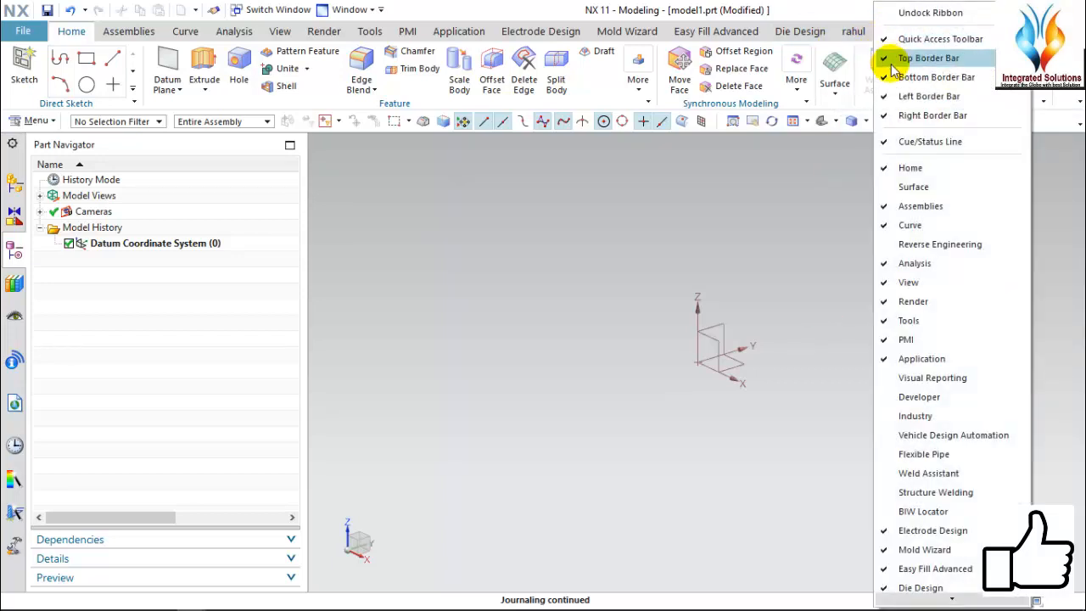
pyautogui.click(913, 187)
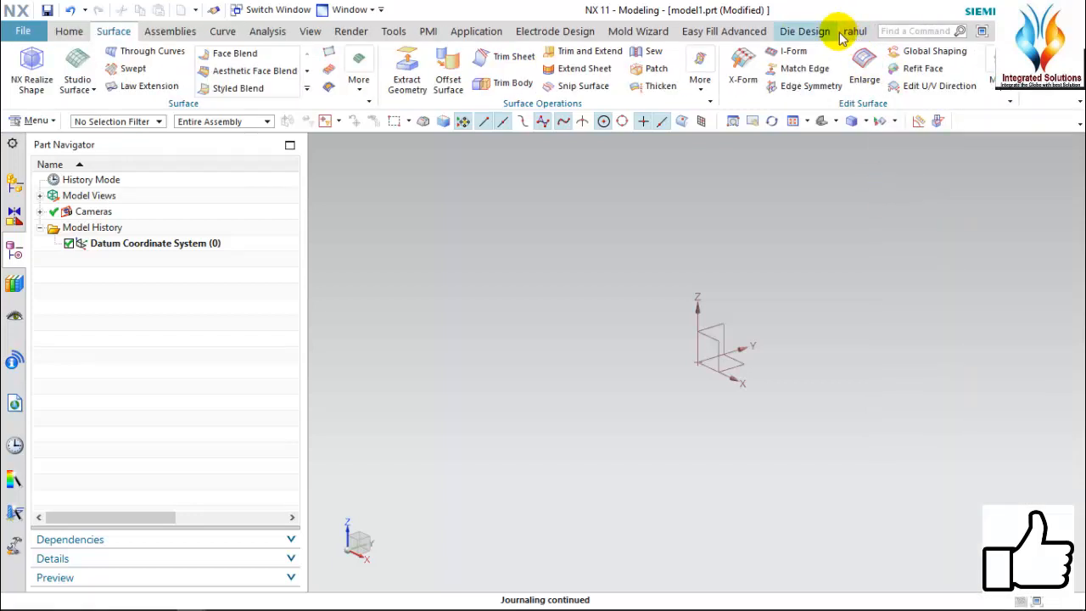
pyautogui.rightClick(877, 37)
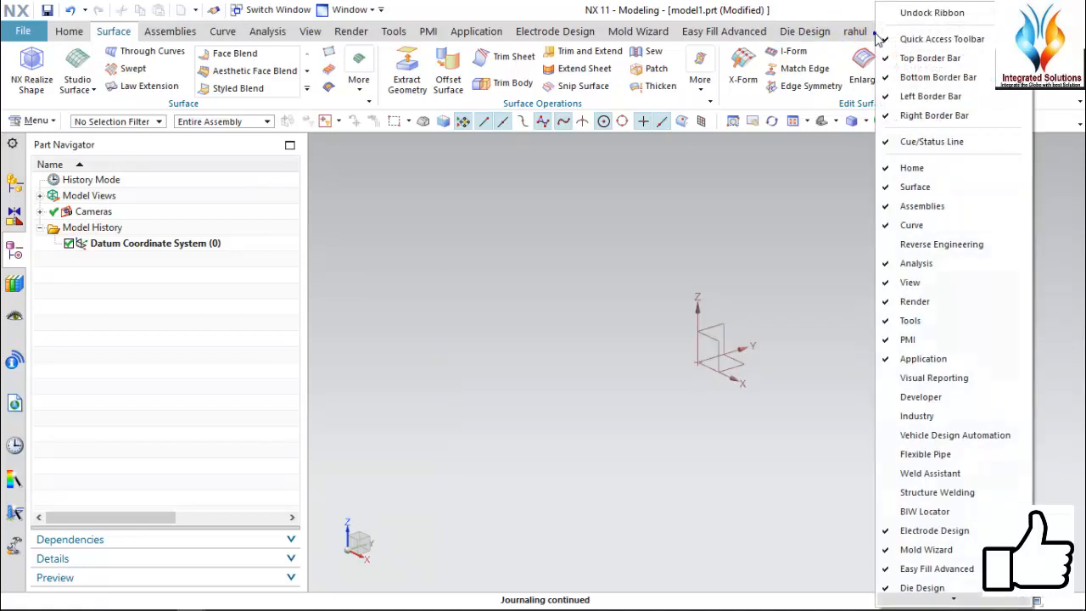
pyautogui.click(889, 244)
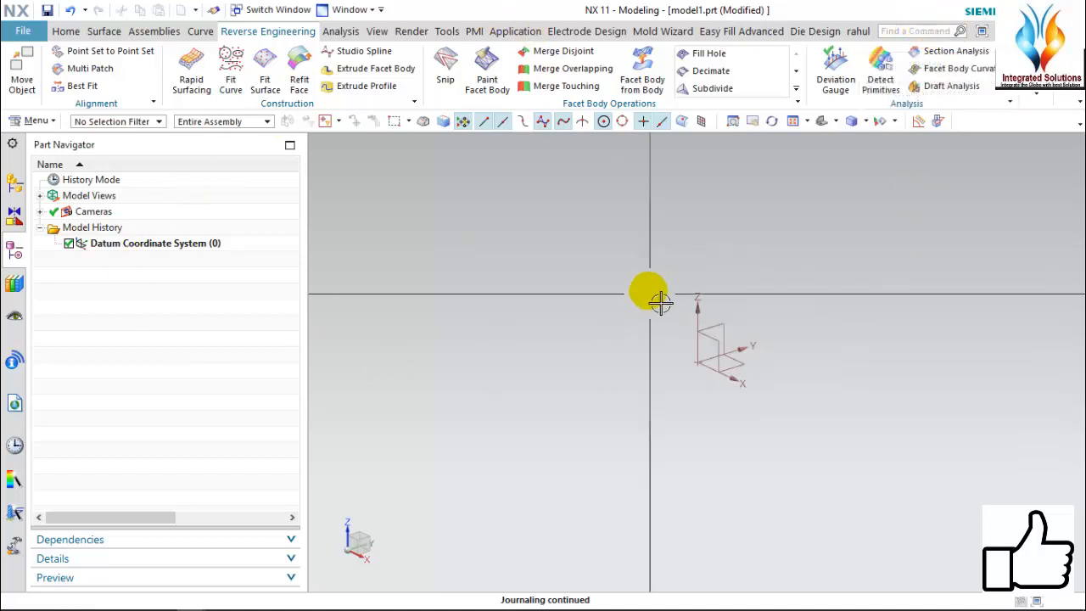
pyautogui.click(66, 30)
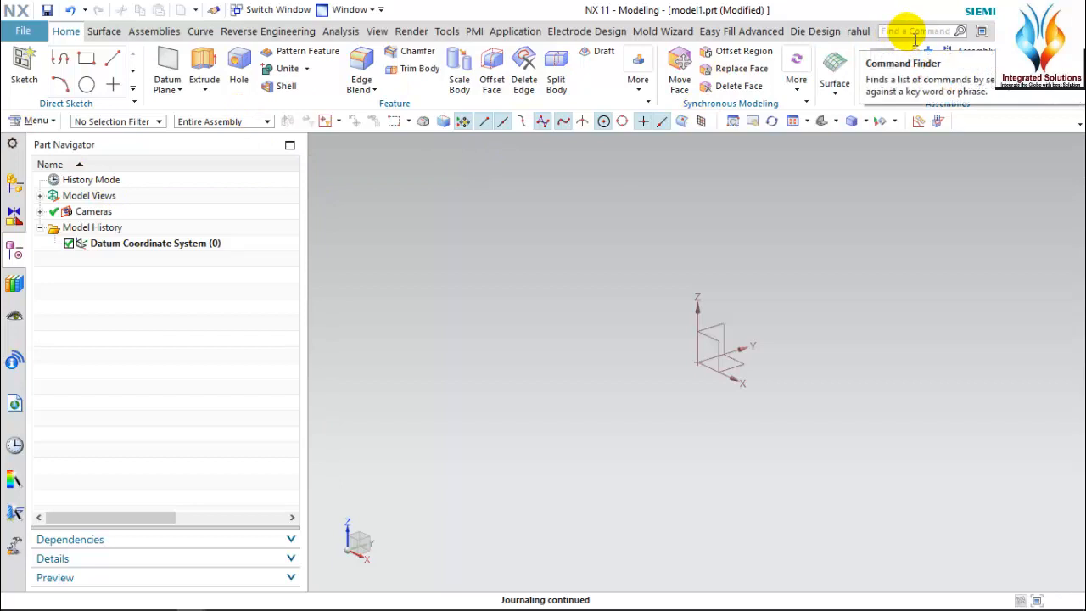
# - Search the Command Finder for "extrude" and examine where the Extrude command is located
pyautogui.click(916, 34)
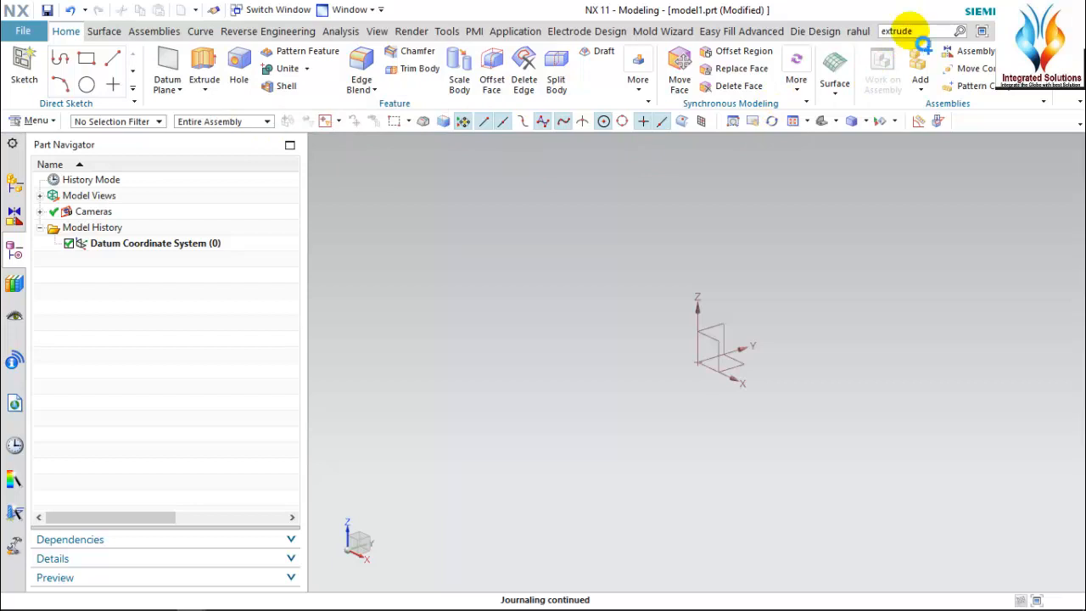
pyautogui.press('Return')
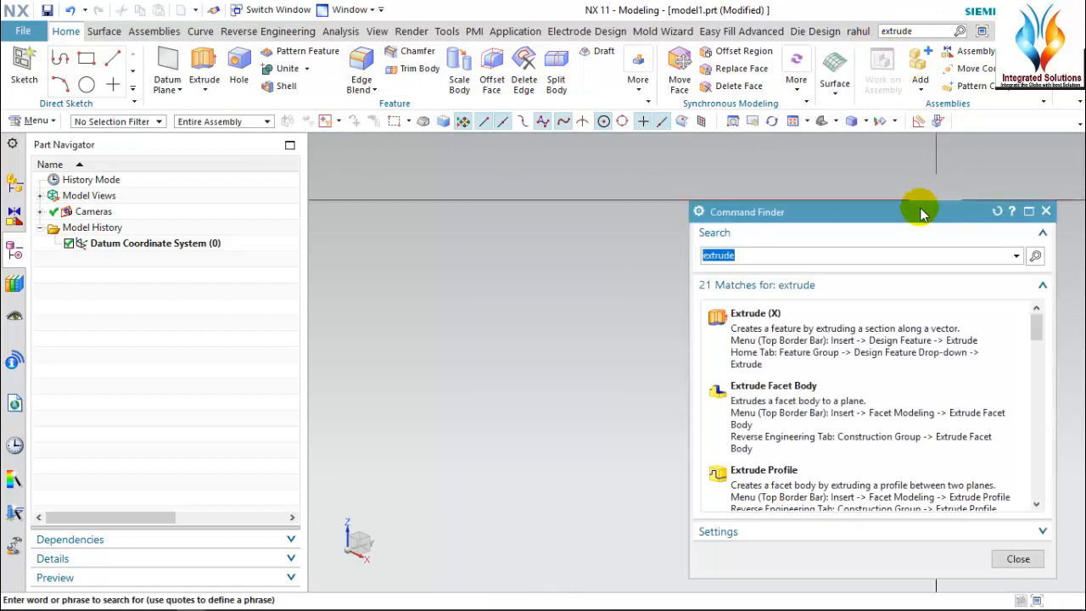
pyautogui.moveTo(880, 216); pyautogui.dragTo(813, 176)
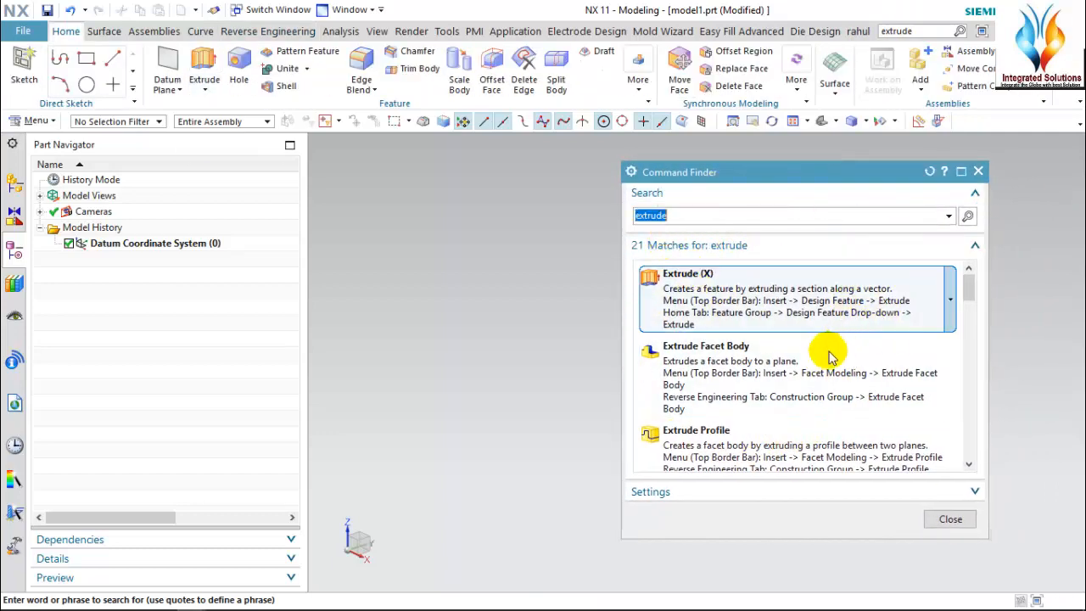
pyautogui.moveTo(717, 295)
pyautogui.doubleClick(666, 216)
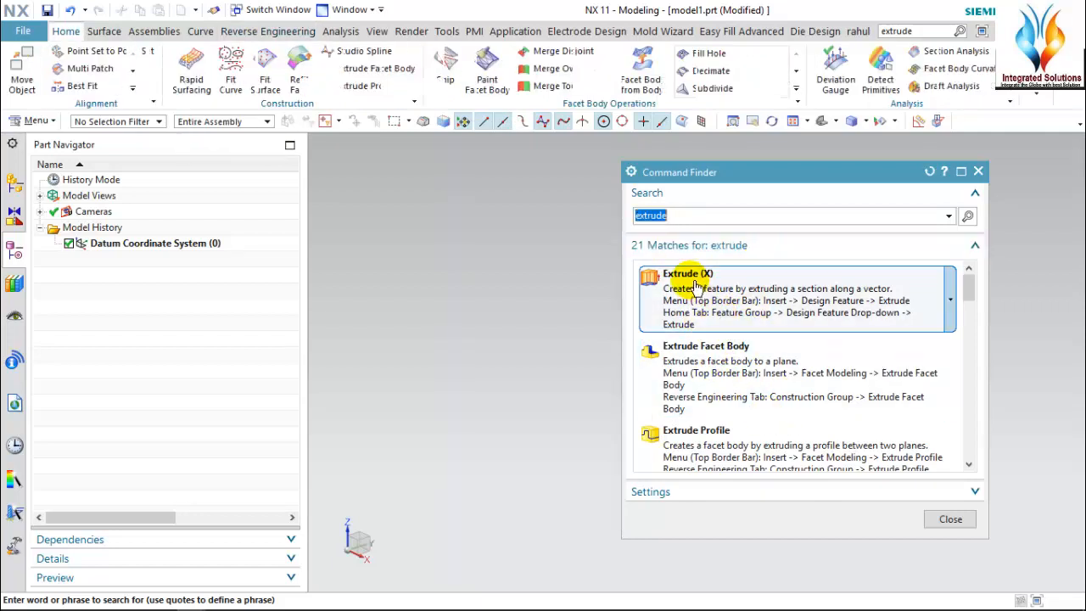
pyautogui.moveTo(696, 286)
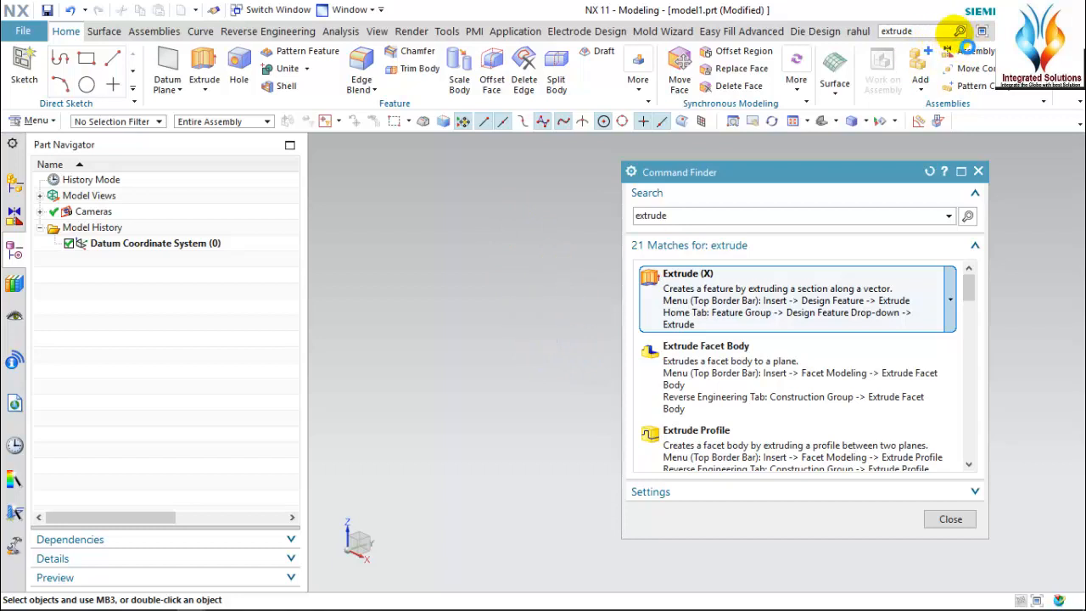
# - Launch Extrude from the search results to view its options, and close it and the Command Finder without creating a feature
pyautogui.click(748, 302)
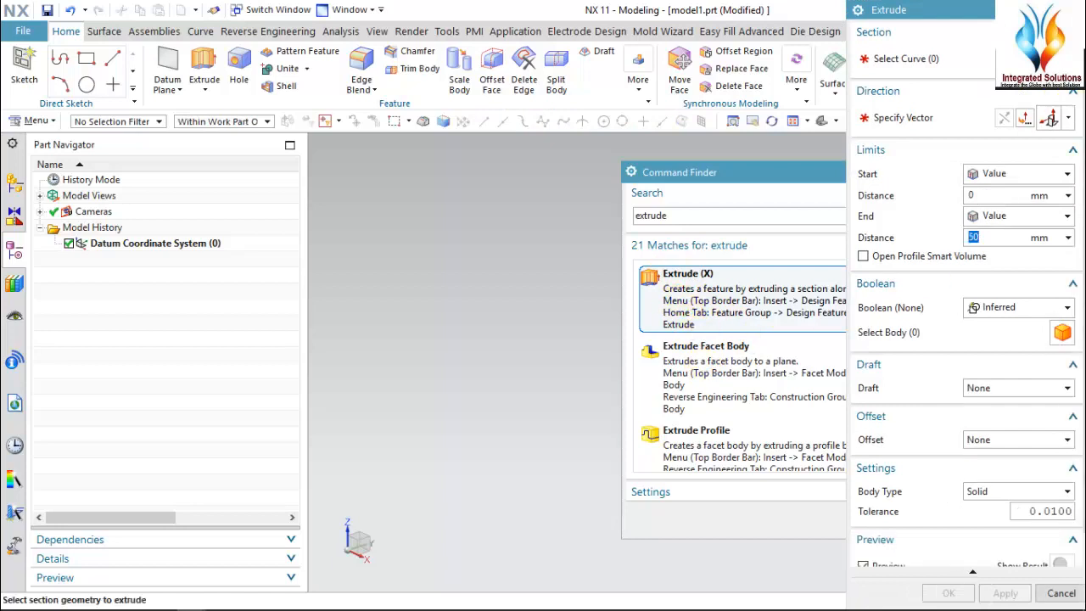
pyautogui.click(1073, 10)
pyautogui.click(979, 173)
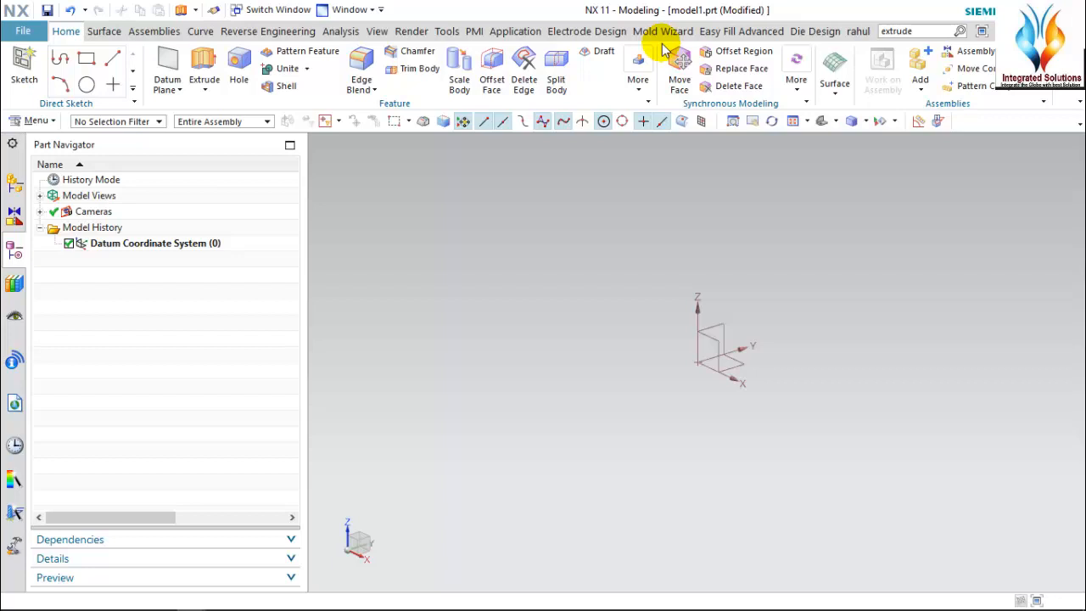
# - Review the command groups for Surface, Assemblies and Curve, and return to the Home commands
pyautogui.click(102, 32)
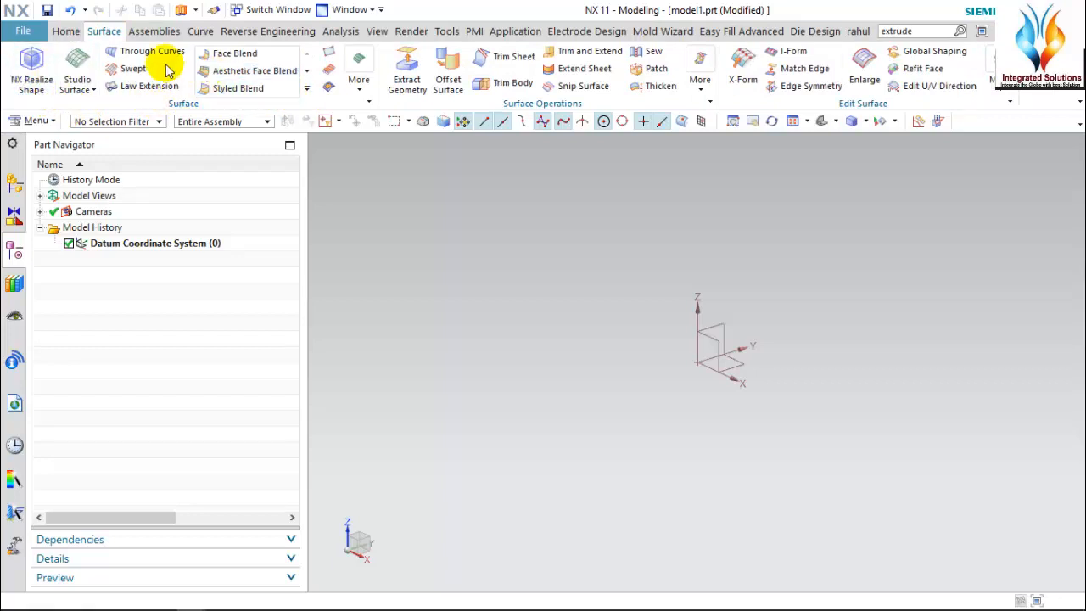
pyautogui.click(152, 32)
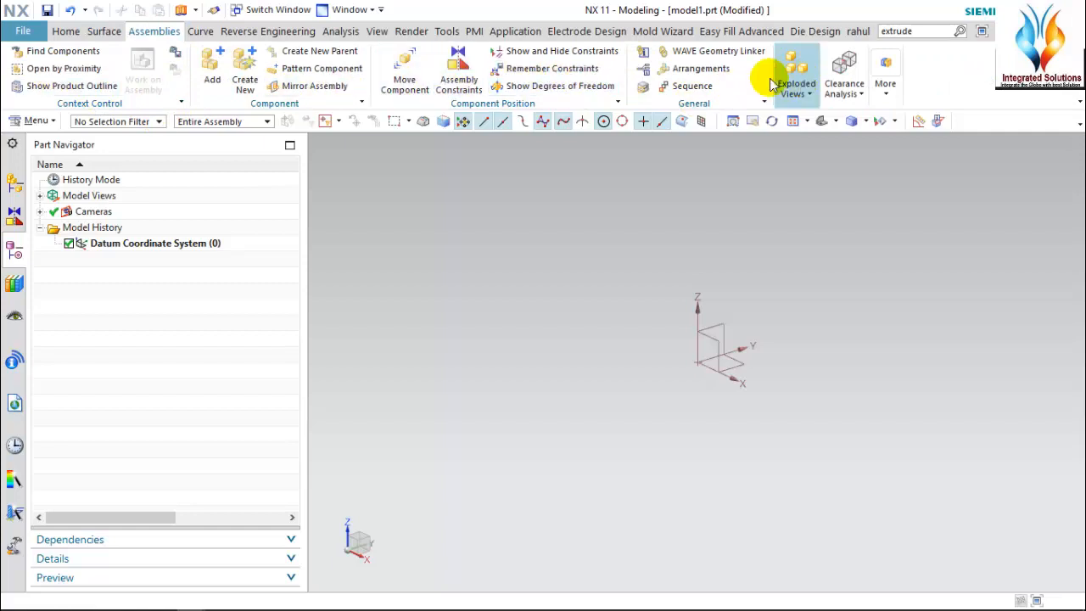
pyautogui.click(208, 35)
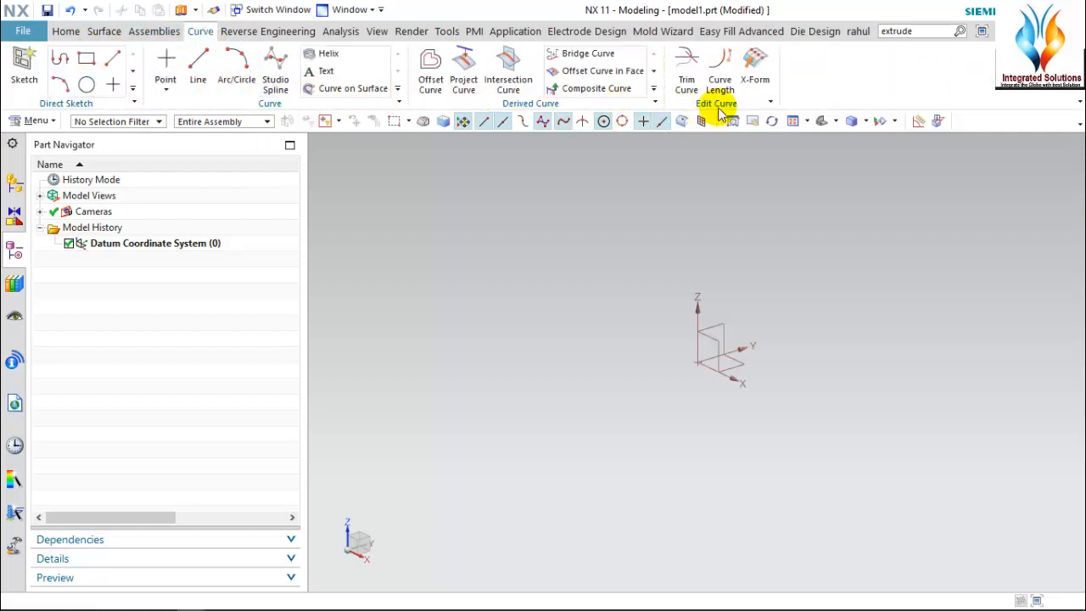
pyautogui.click(66, 32)
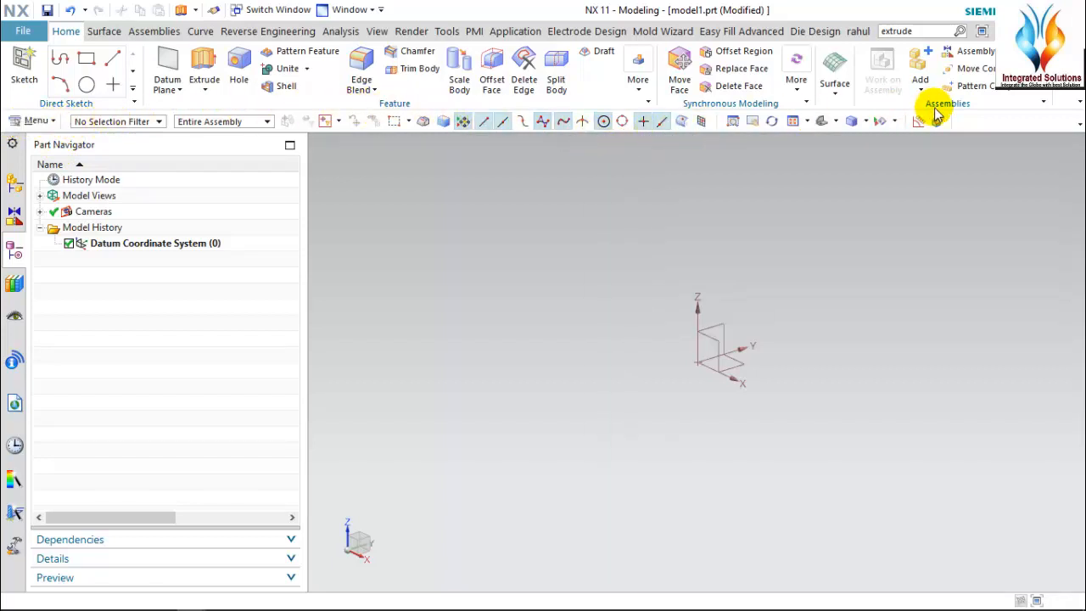
# - Examine the selection tools above the graphics area and the available selection filter types
pyautogui.click(423, 121)
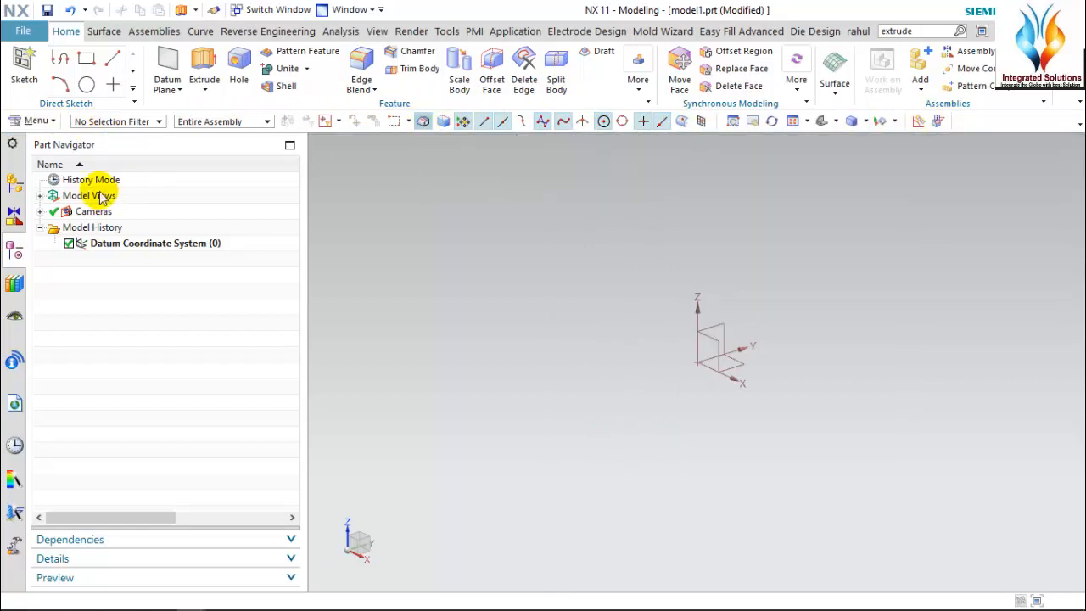
pyautogui.click(159, 121)
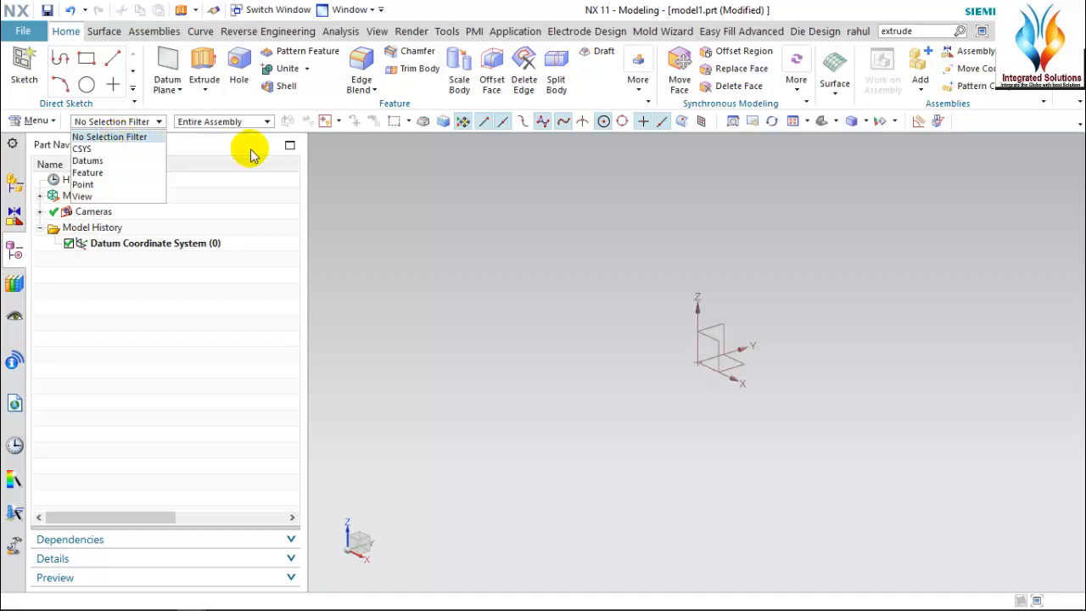
pyautogui.click(442, 232)
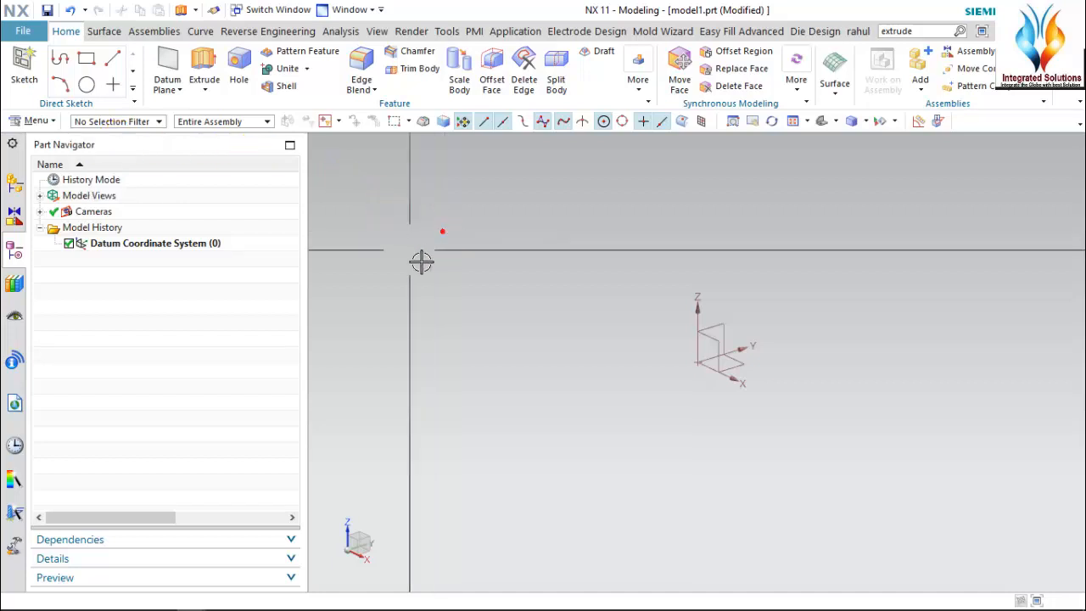
pyautogui.click(915, 124)
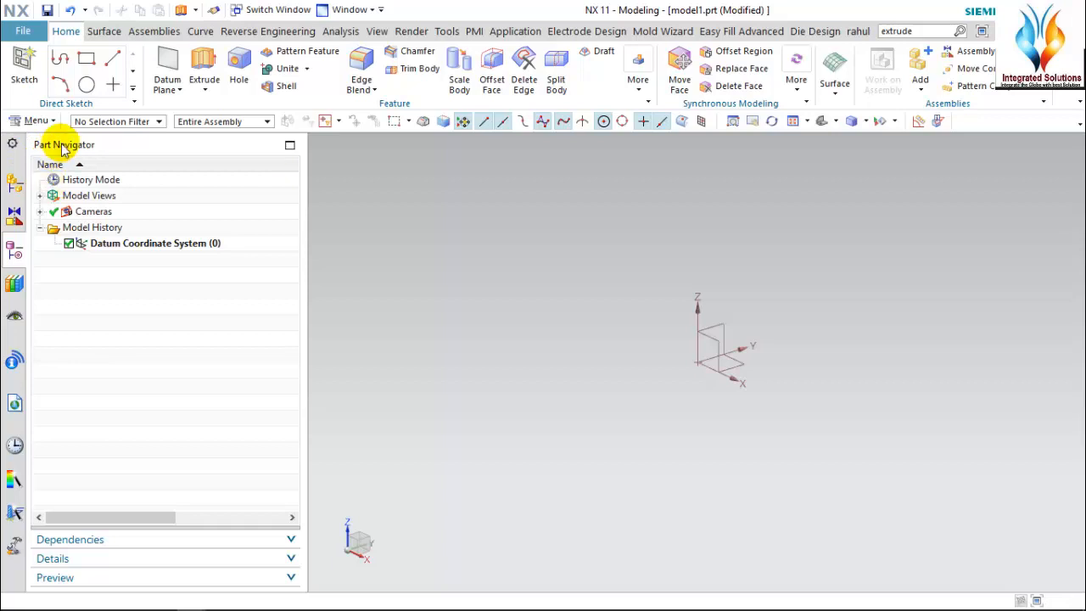
# - Review the Assembly Navigator and the Constraint Navigator, and return to the Part Navigator
pyautogui.click(12, 186)
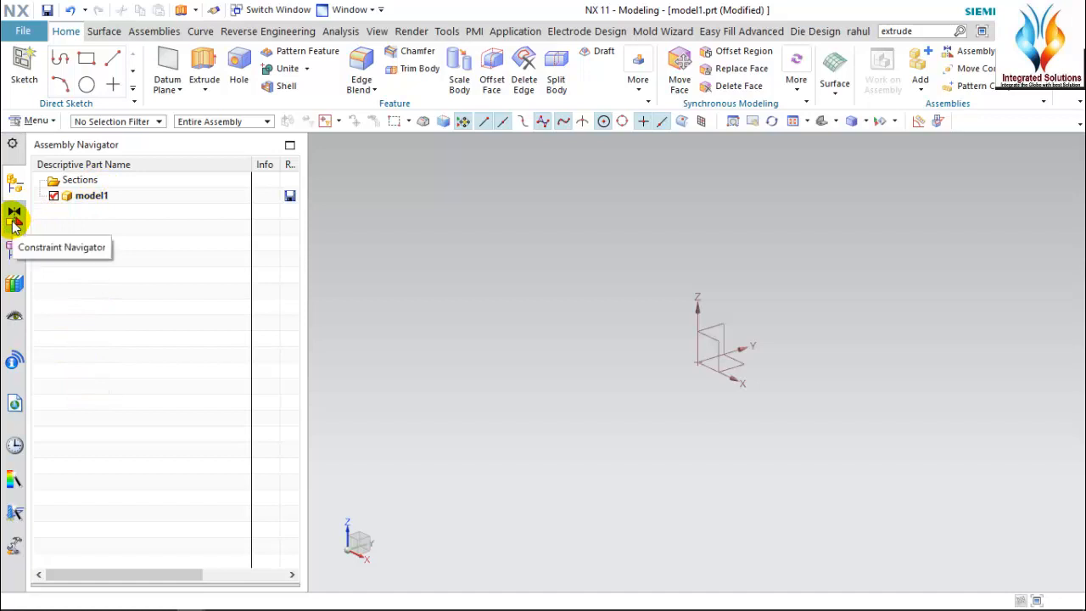
pyautogui.click(13, 222)
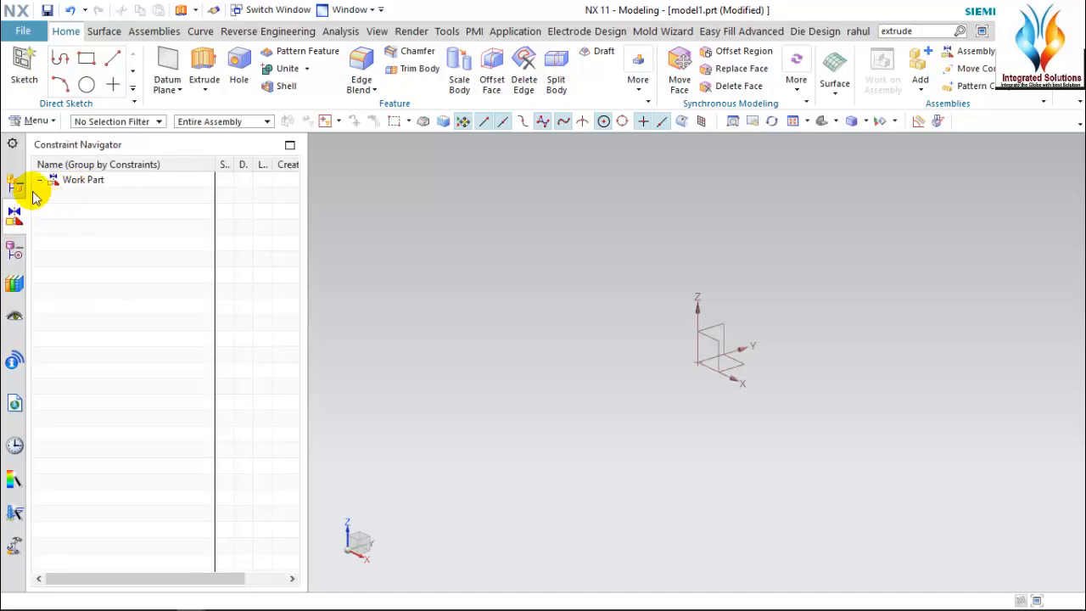
pyautogui.click(30, 190)
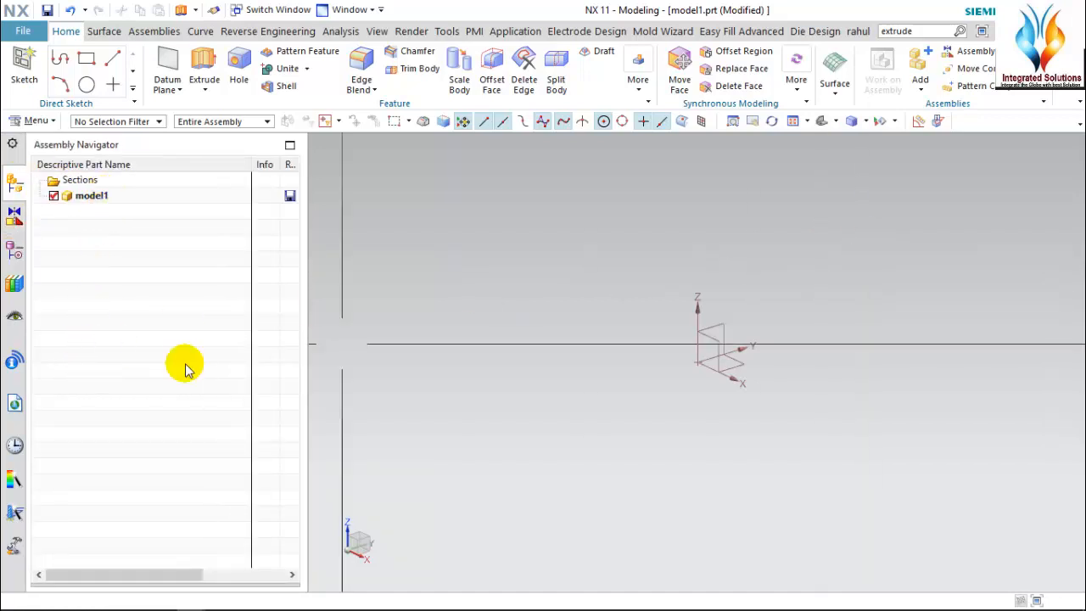
pyautogui.scroll(-2, 624, 315)
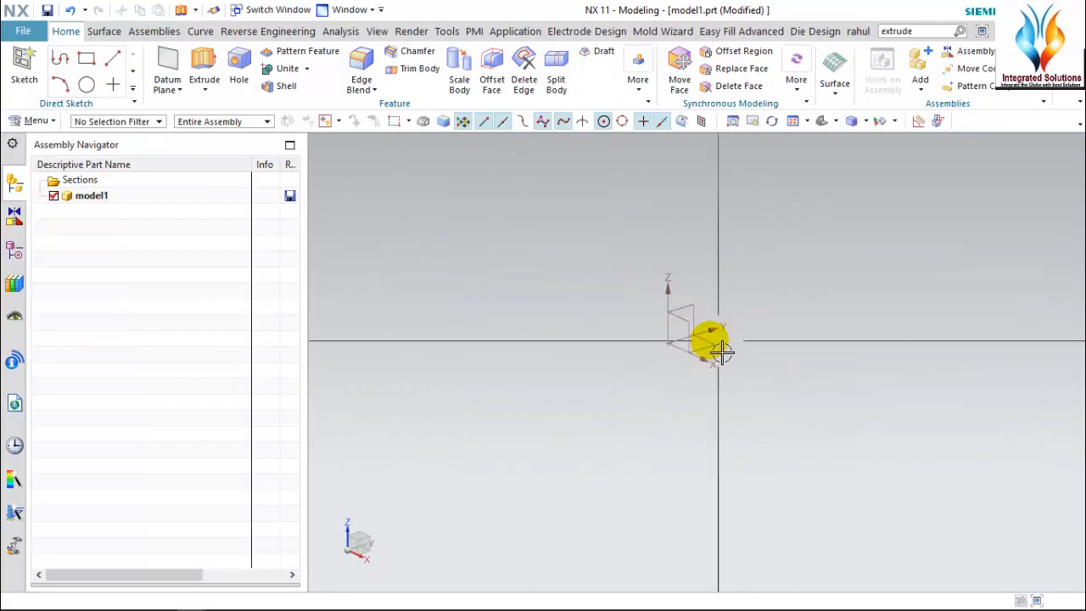
pyautogui.click(15, 215)
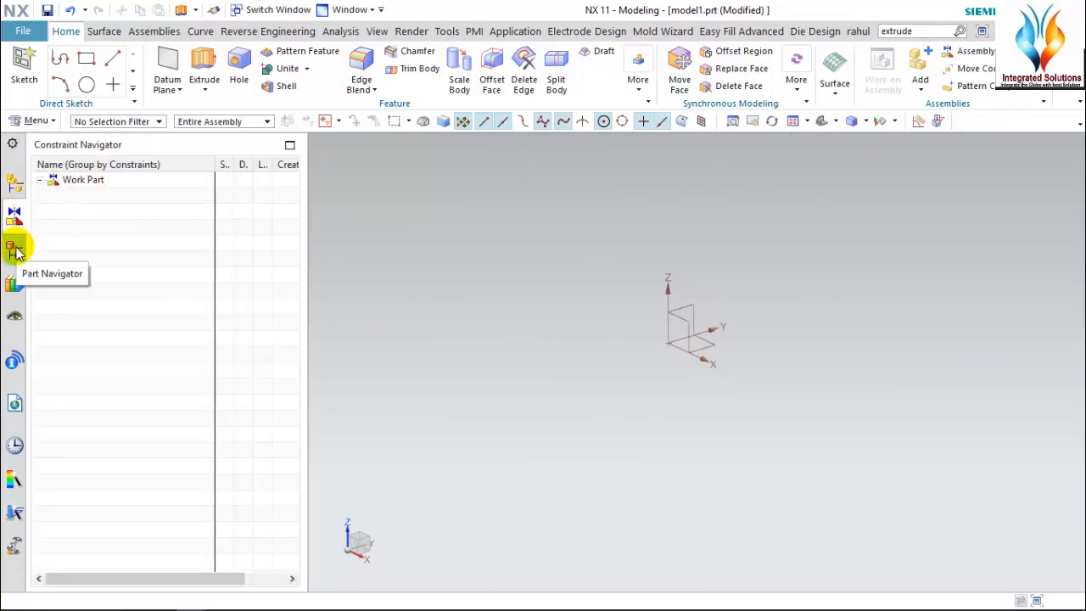
pyautogui.click(15, 249)
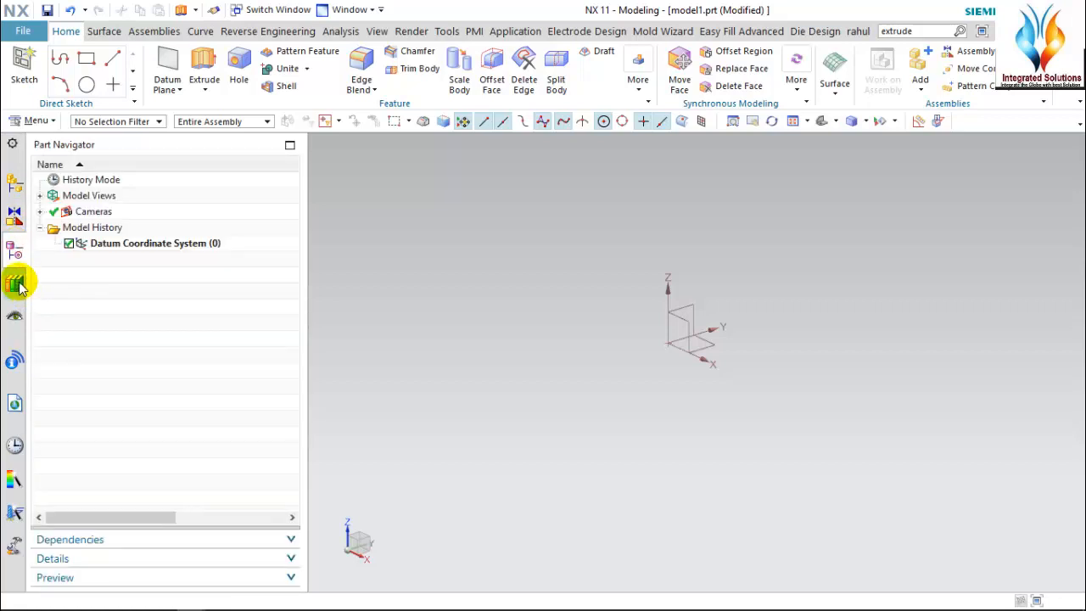
# - Examine the Reuse Library, View Manager Navigator, History of recent parts and Manufacturing Wizards in the resource bar
pyautogui.click(17, 286)
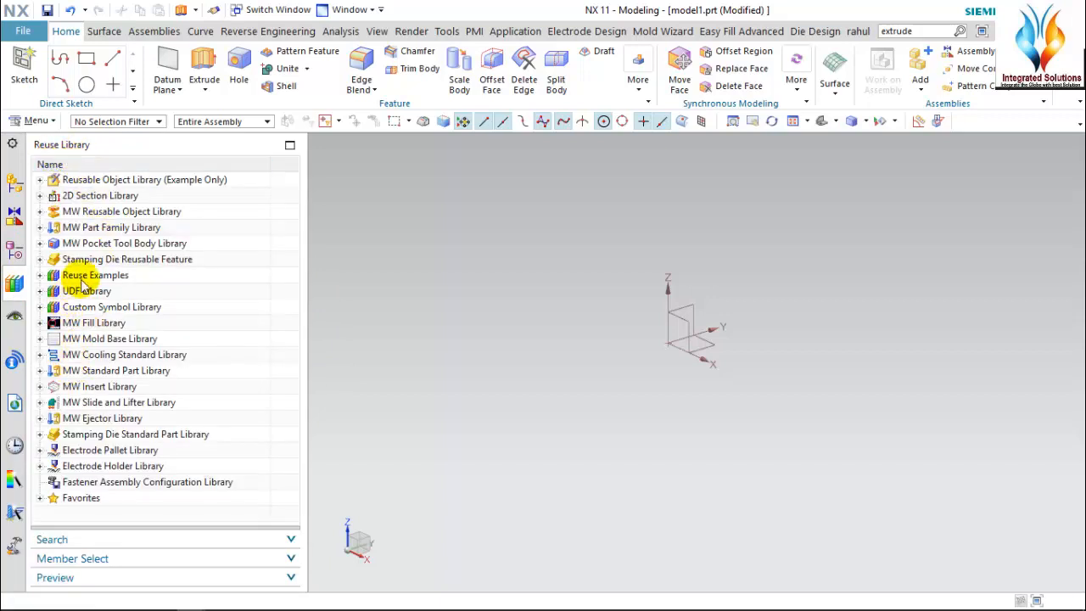
pyautogui.click(17, 317)
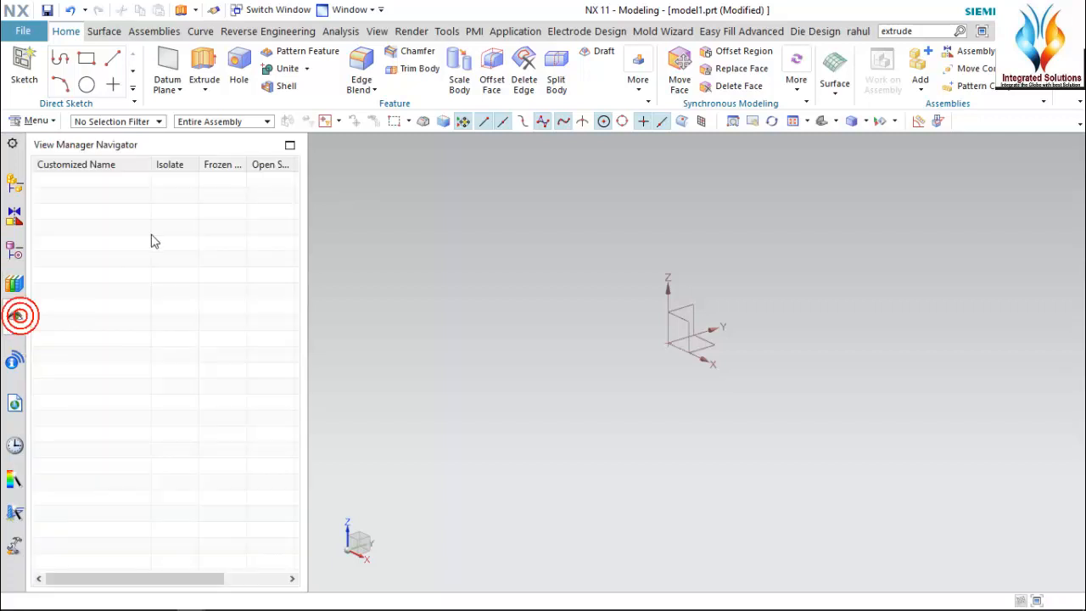
pyautogui.click(17, 446)
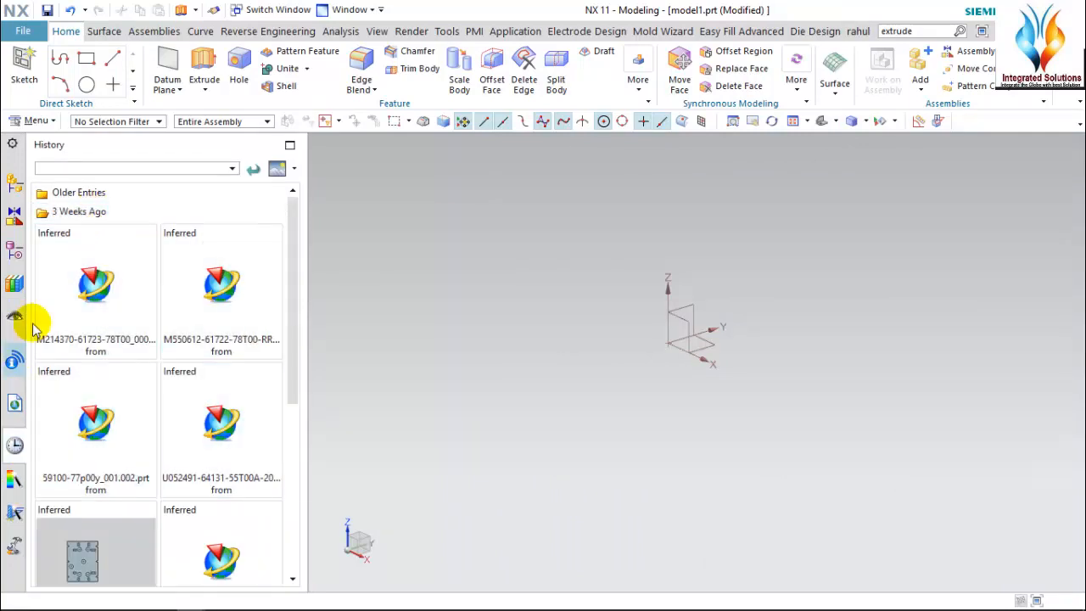
pyautogui.scroll(-5, 175, 517)
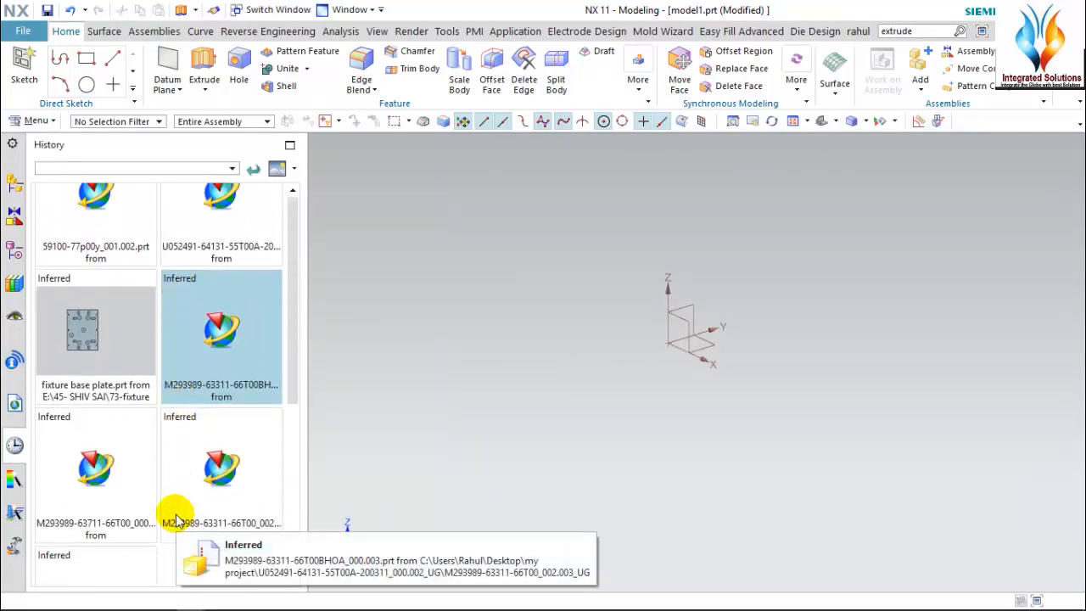
pyautogui.scroll(-3, 175, 517)
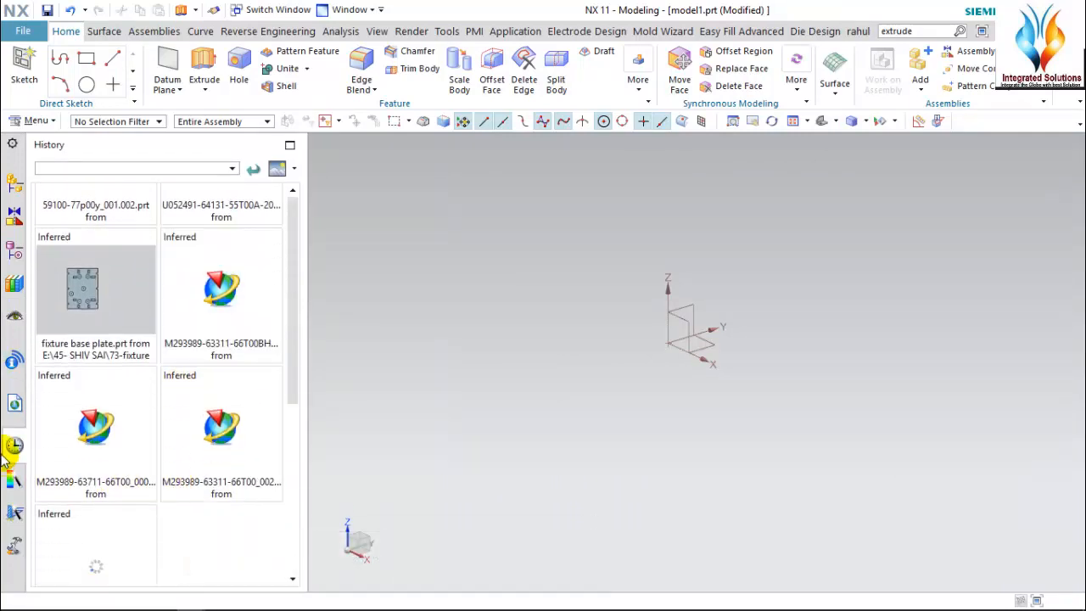
pyautogui.click(15, 514)
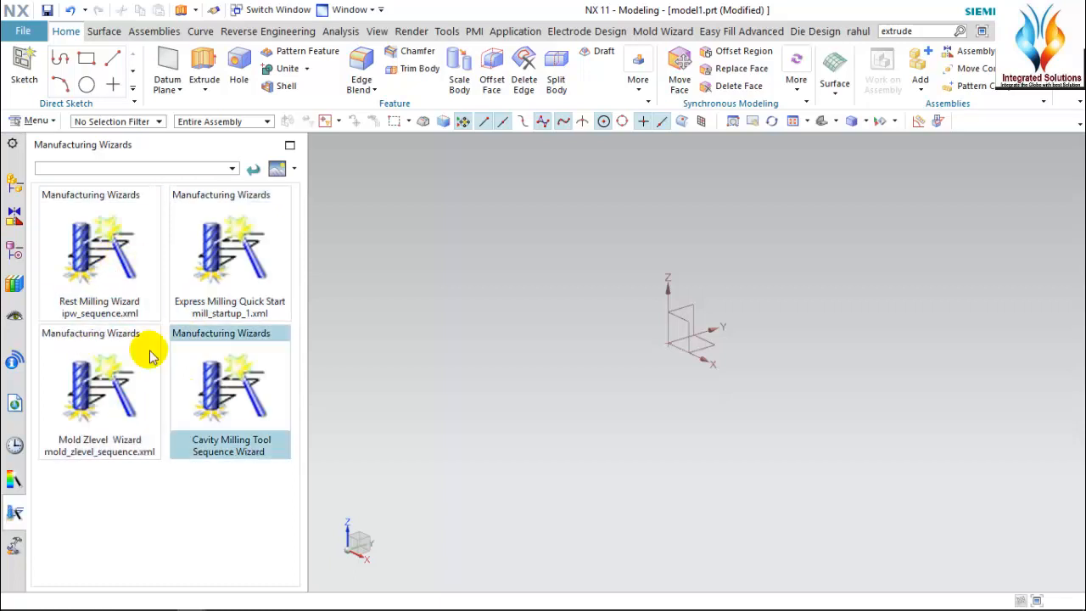
# - View the Resource Bar Options without changing any, and bring back the Assembly Navigator
pyautogui.click(13, 144)
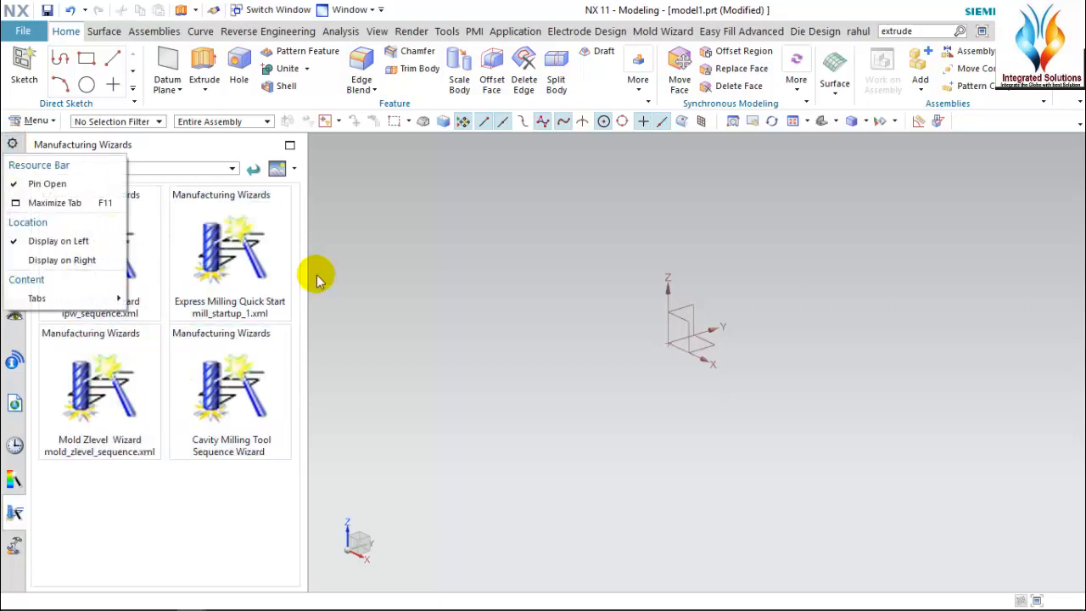
pyautogui.click(509, 284)
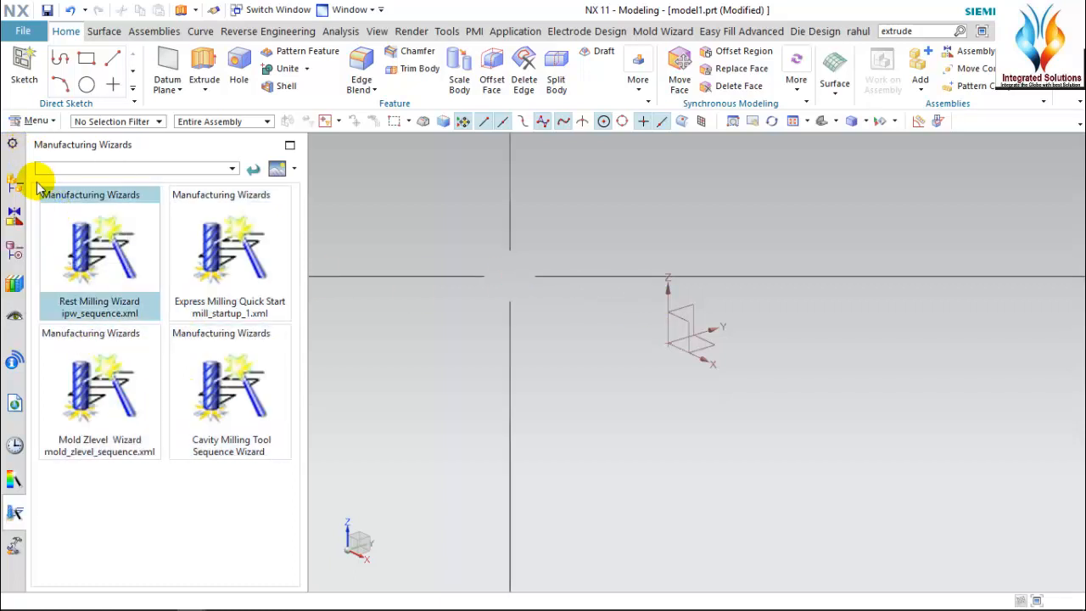
pyautogui.click(14, 185)
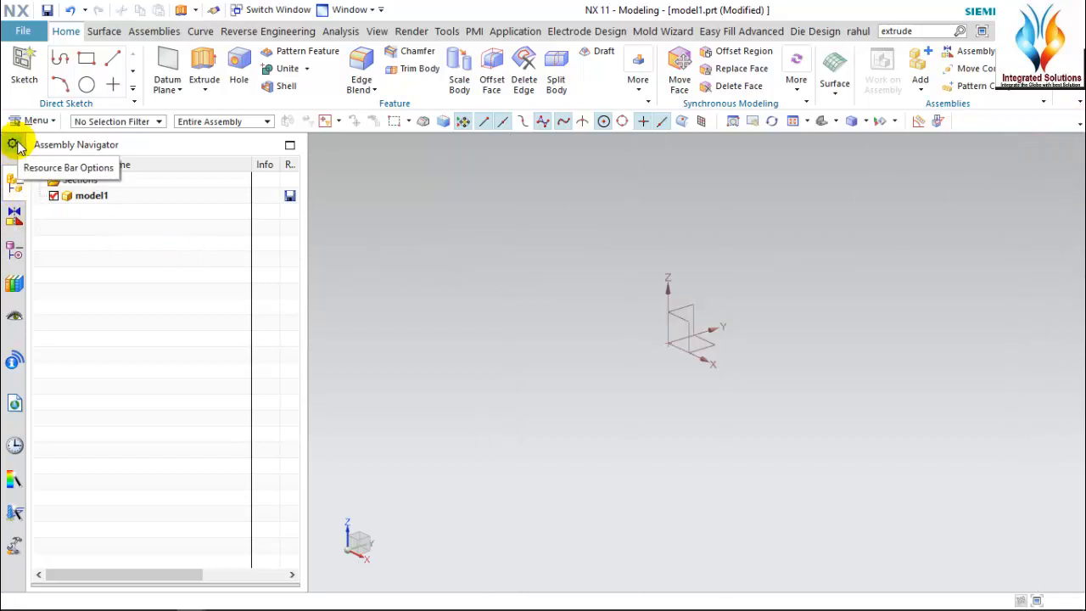
# - Restore the NX window to a smaller size and reposition it on the desktop
pyautogui.click(1042, 10)
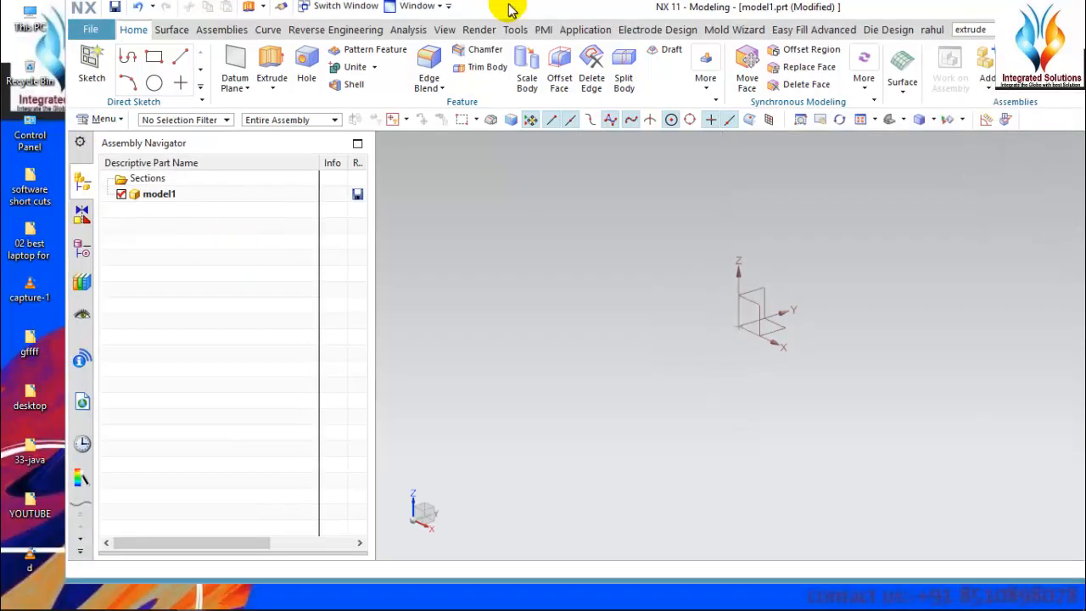
pyautogui.moveTo(510, 8); pyautogui.dragTo(508, 16)
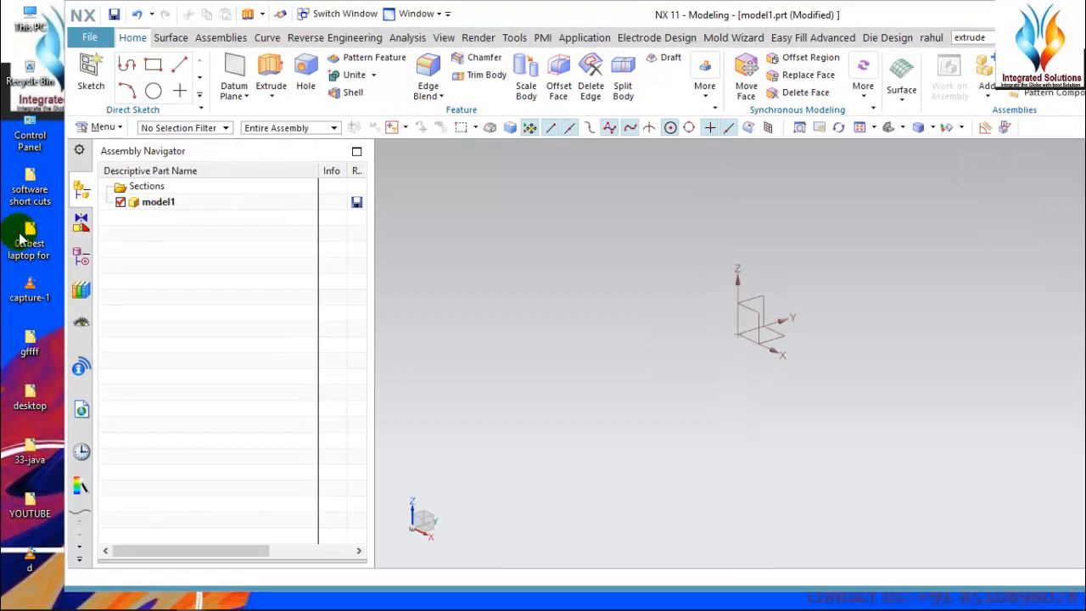
pyautogui.click(81, 151)
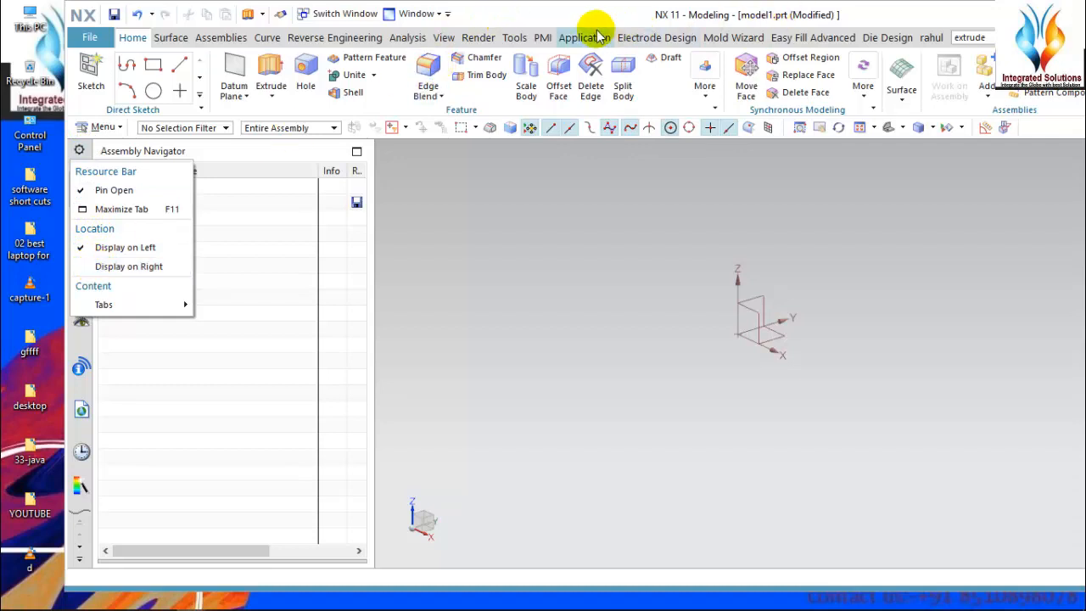
pyautogui.moveTo(562, 16); pyautogui.dragTo(516, 22)
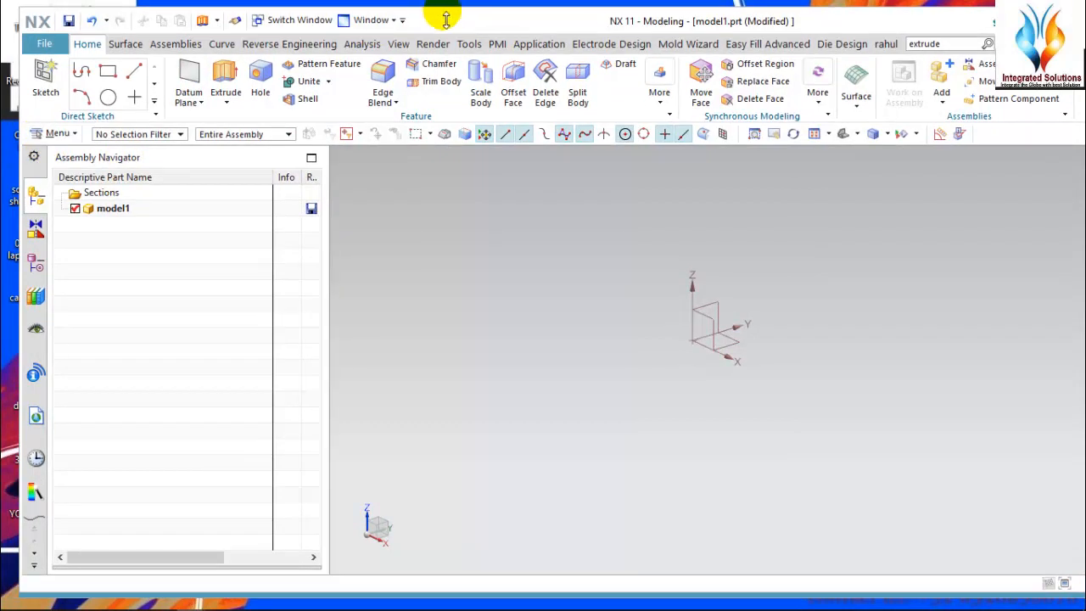
pyautogui.moveTo(455, 26); pyautogui.dragTo(480, 29)
# - Set the resource bar location to Display on Right and maximize the NX window
pyautogui.click(59, 162)
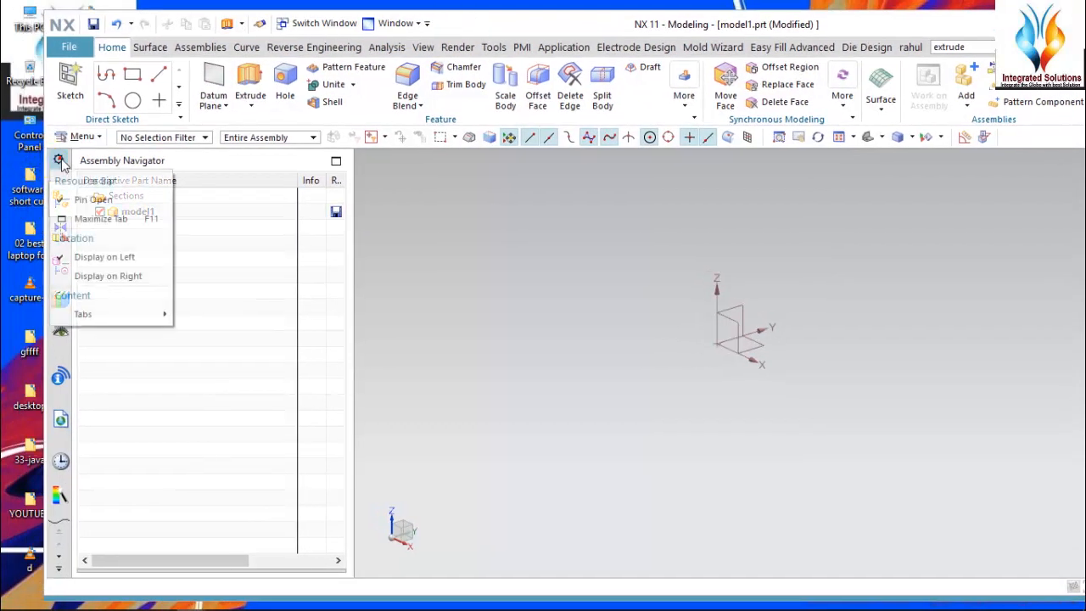
pyautogui.click(93, 276)
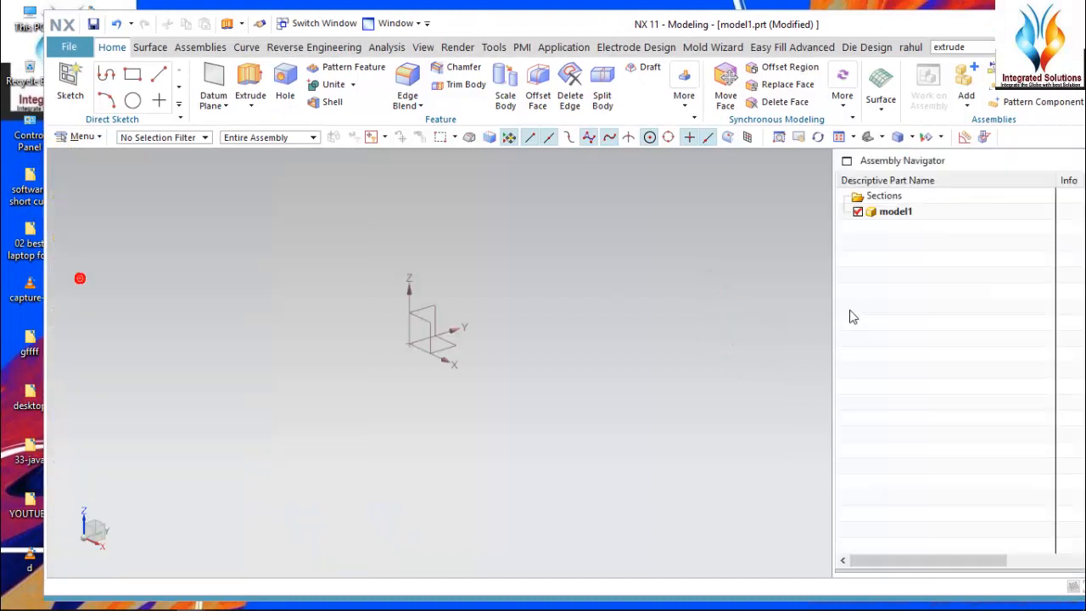
pyautogui.doubleClick(976, 24)
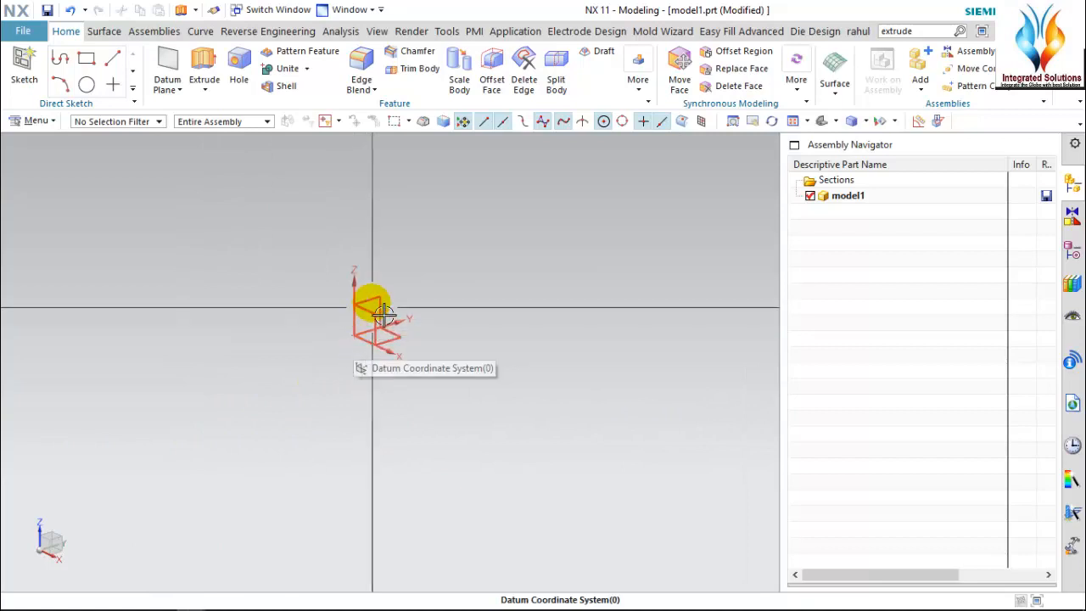
# - Start Extrude and open a section sketch on the horizontal XY plane of the datum coordinate system
pyautogui.keyDown('shift'); pyautogui.moveTo(444, 341); pyautogui.dragTo(491, 355, button='middle'); pyautogui.keyUp('shift')
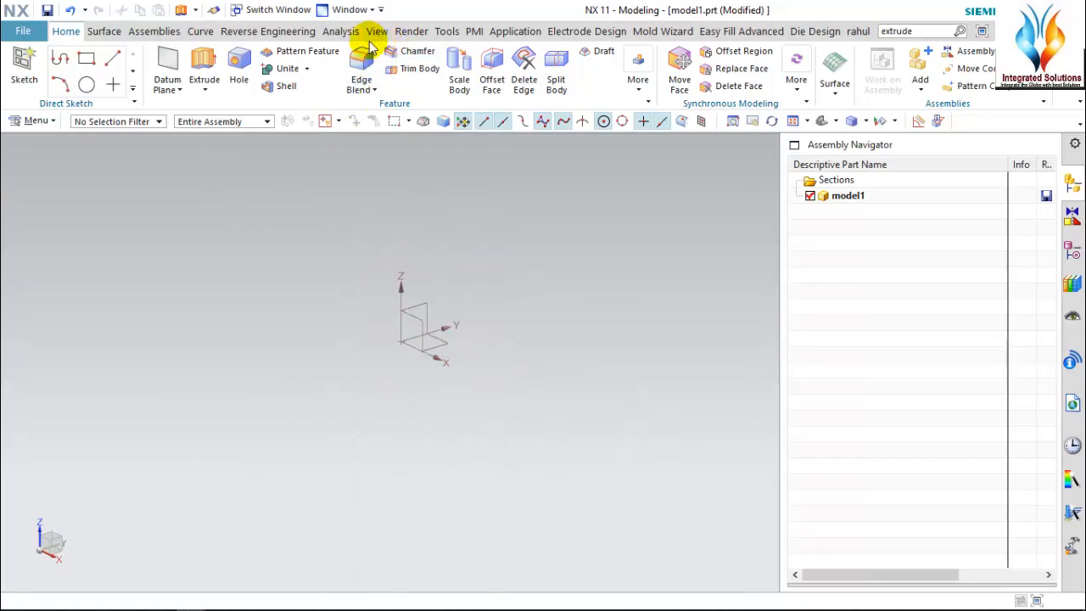
pyautogui.click(204, 76)
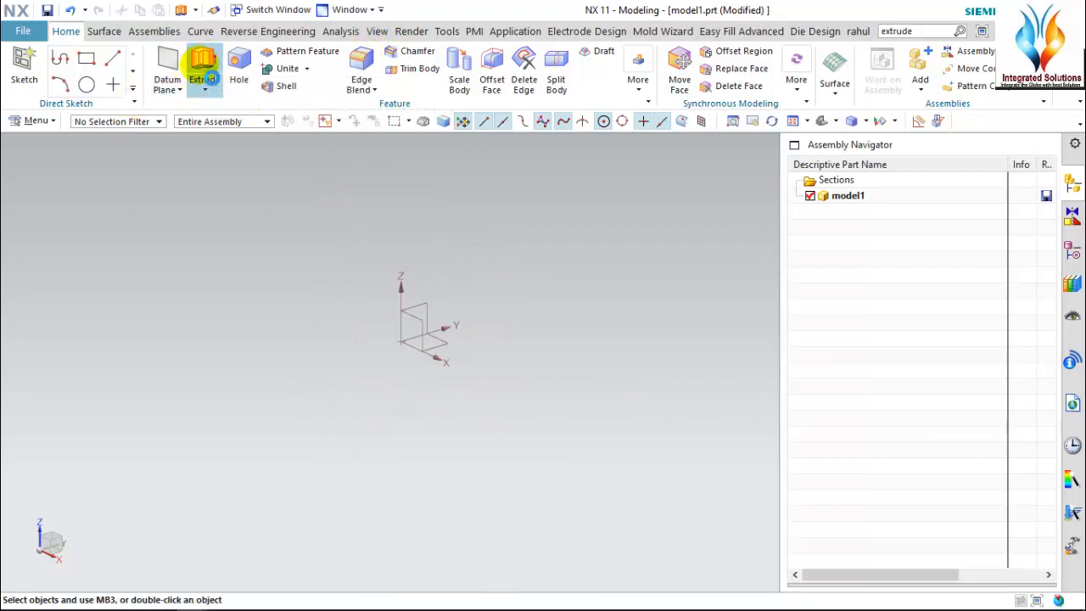
pyautogui.click(445, 313)
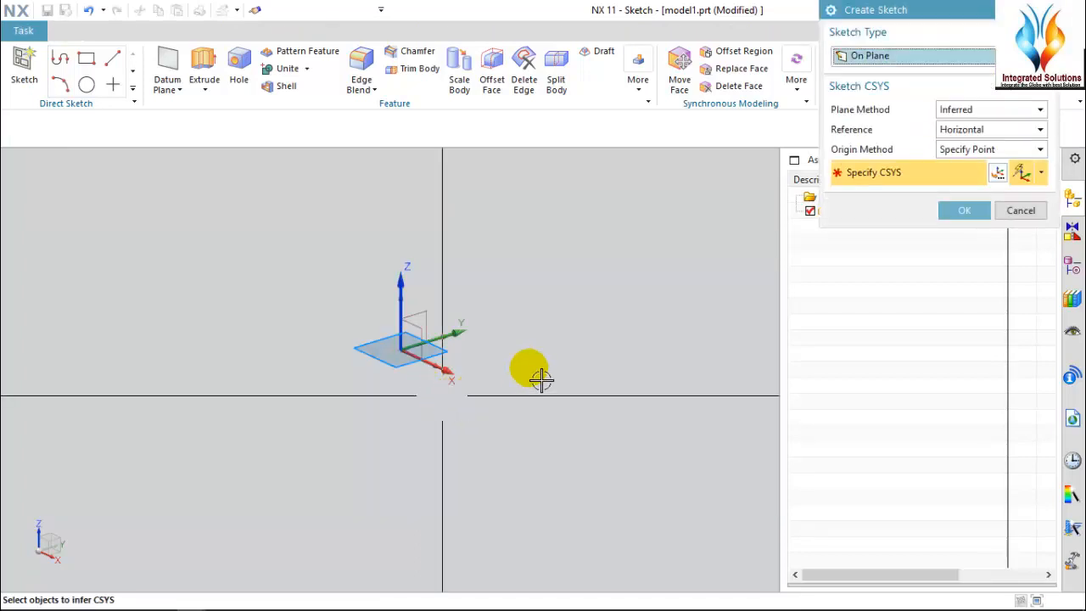
pyautogui.click(464, 360)
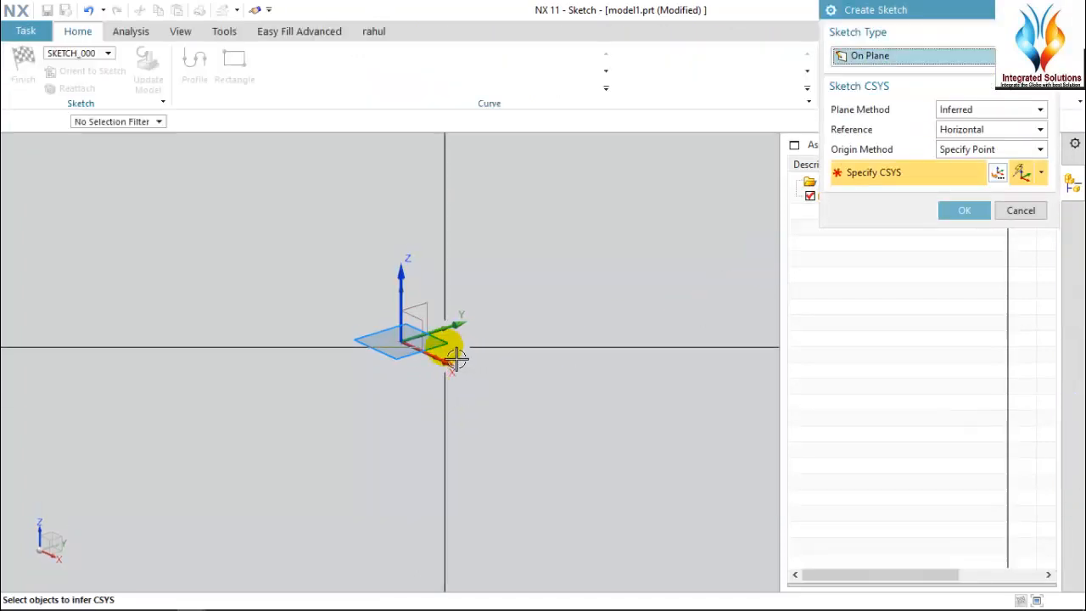
pyautogui.click(959, 214)
pyautogui.click(368, 371)
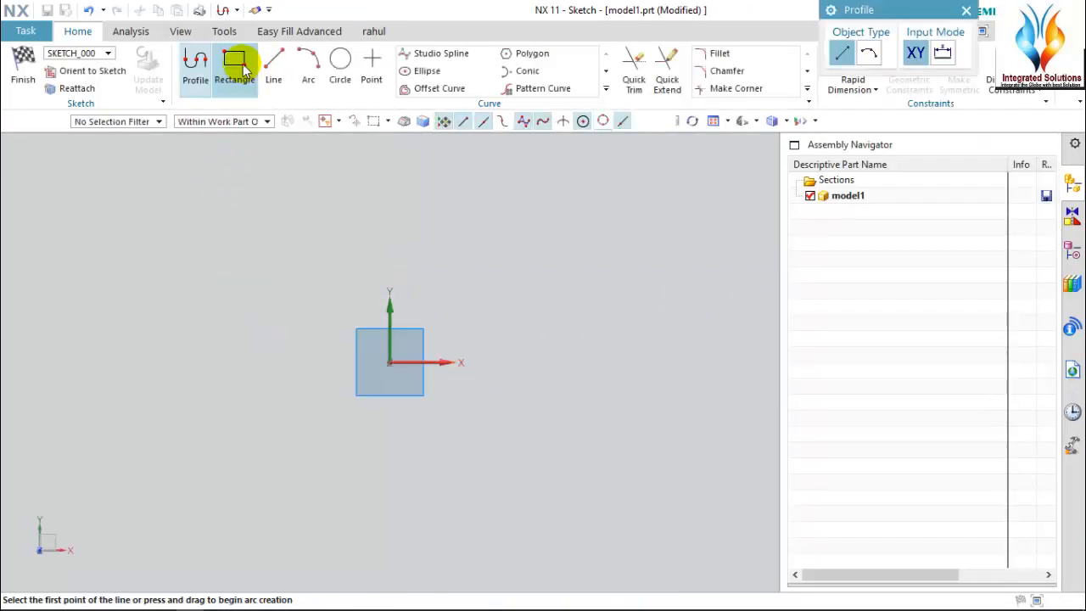
# - Sketch a rectangle from its center at the sketch origin, about 24.5 mm wide and 21 mm high
pyautogui.click(236, 66)
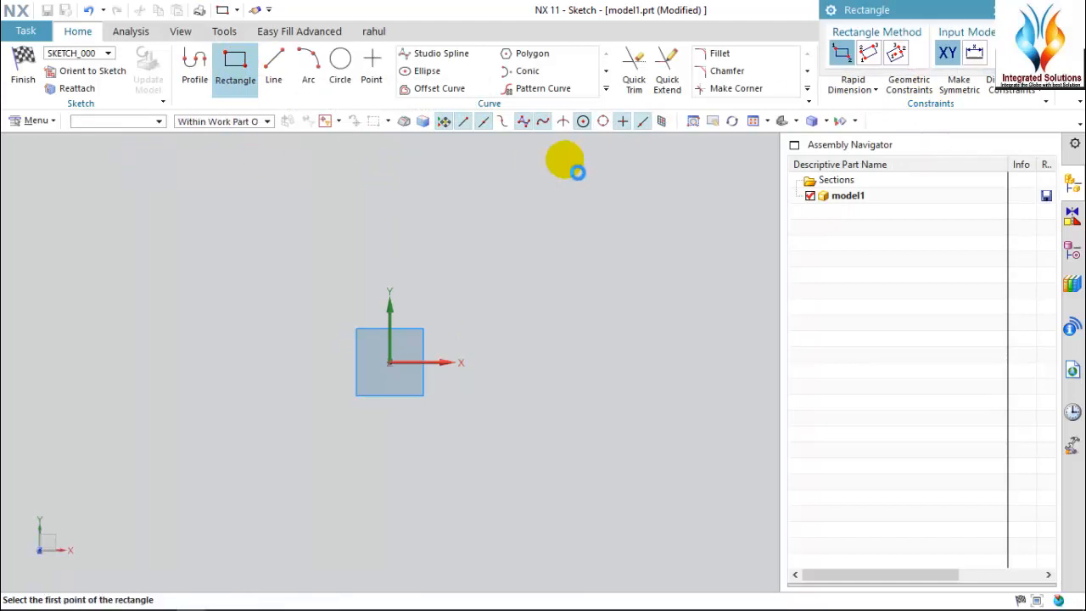
pyautogui.click(896, 53)
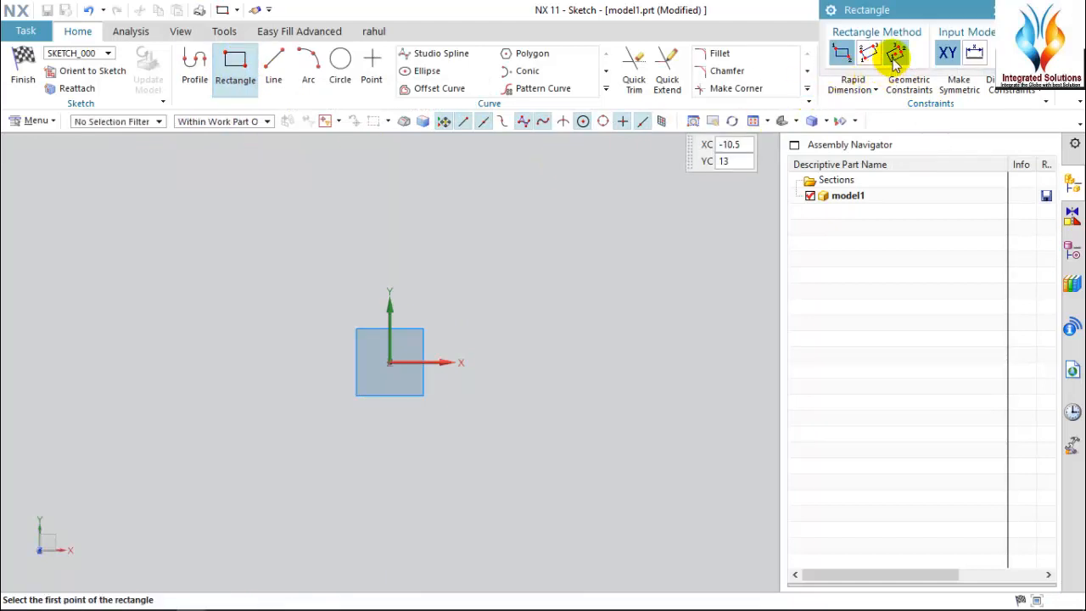
pyautogui.click(399, 371)
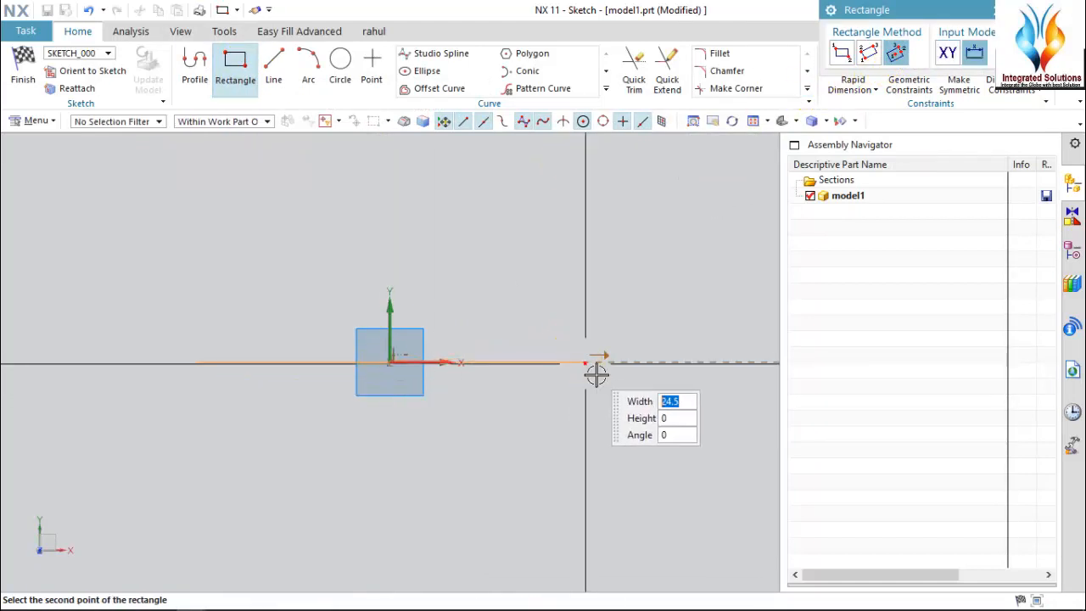
pyautogui.click(595, 368)
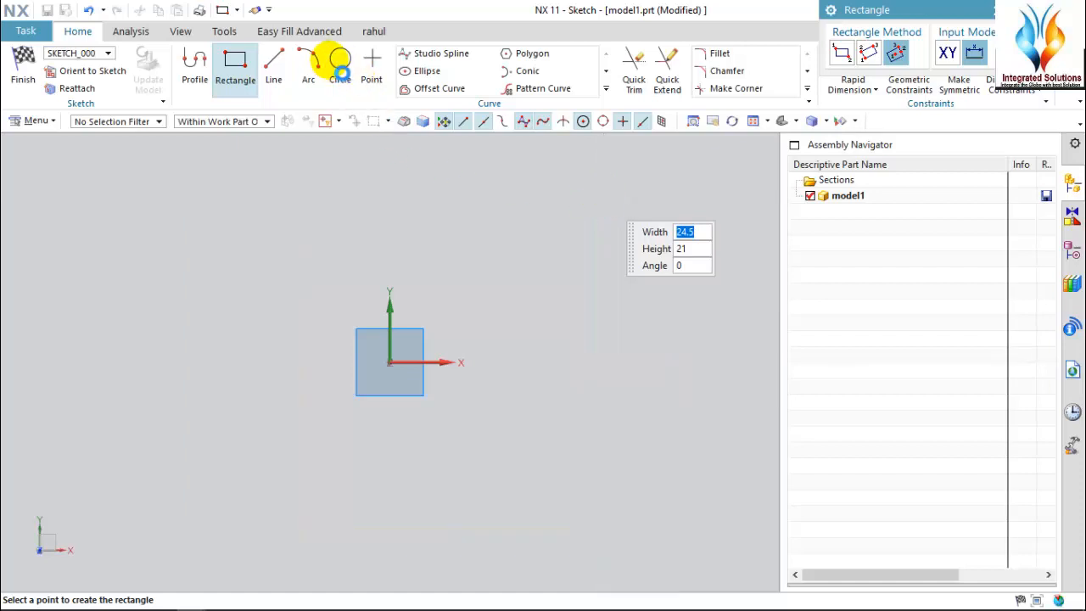
pyautogui.press('Return')
# - Sketch a circle about 10.6 mm in diameter centered on the origin inside the rectangle, and finish the sketch
pyautogui.press('o')
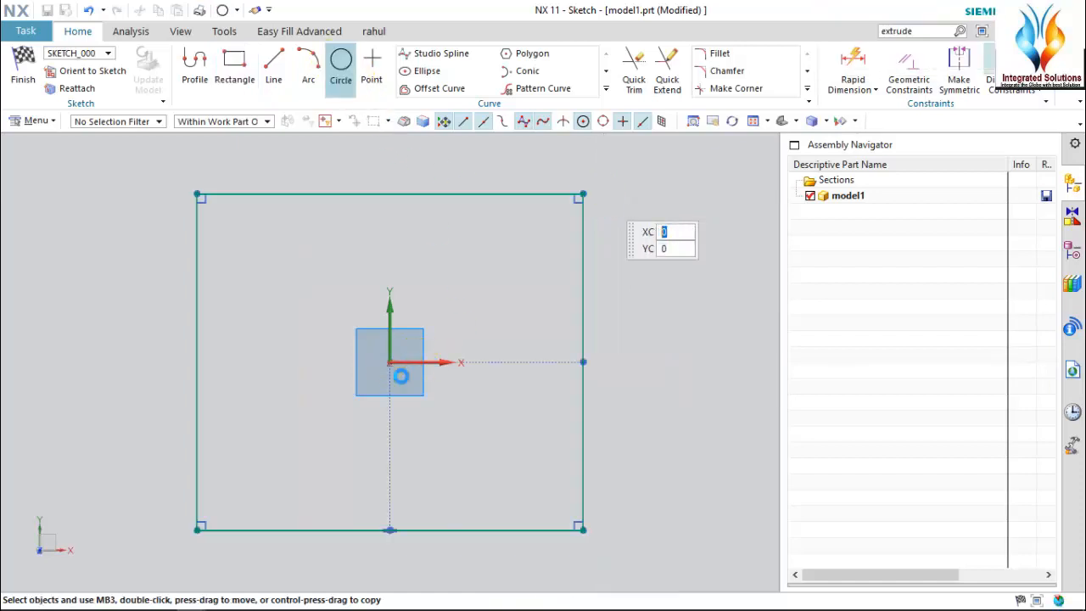
pyautogui.click(432, 313)
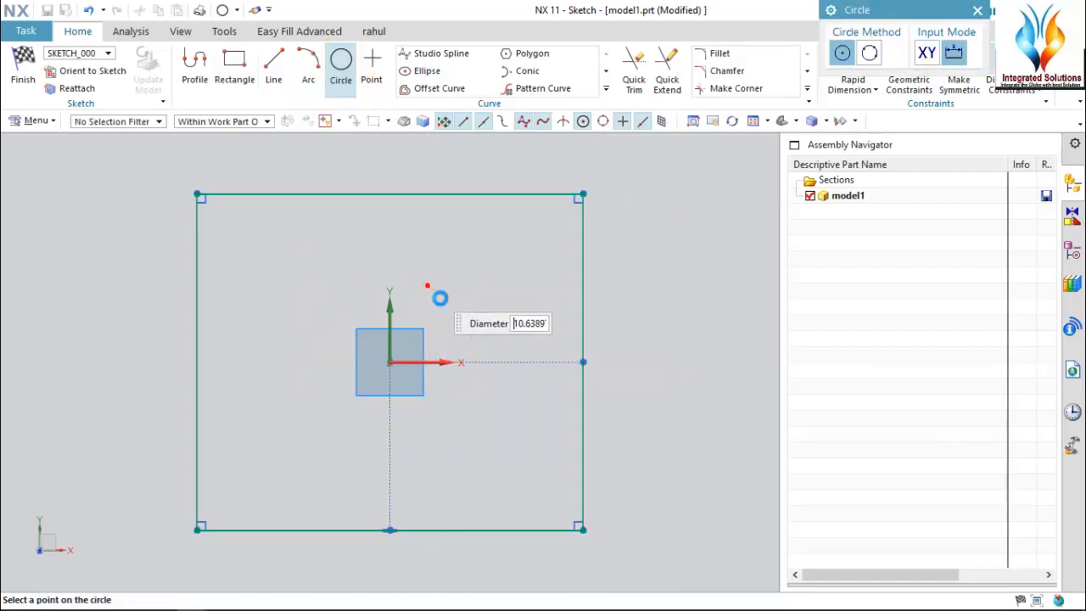
pyautogui.click(441, 298)
pyautogui.click(977, 12)
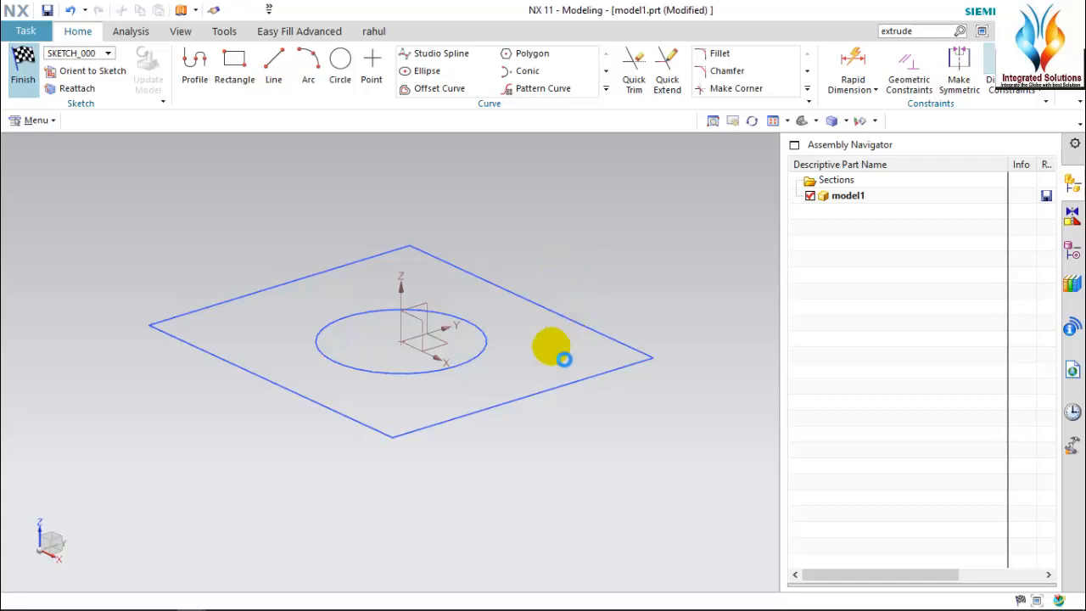
# - Extrude the sketched rectangle and circle 50 mm along Z into a solid block with a central through hole
pyautogui.press('x')
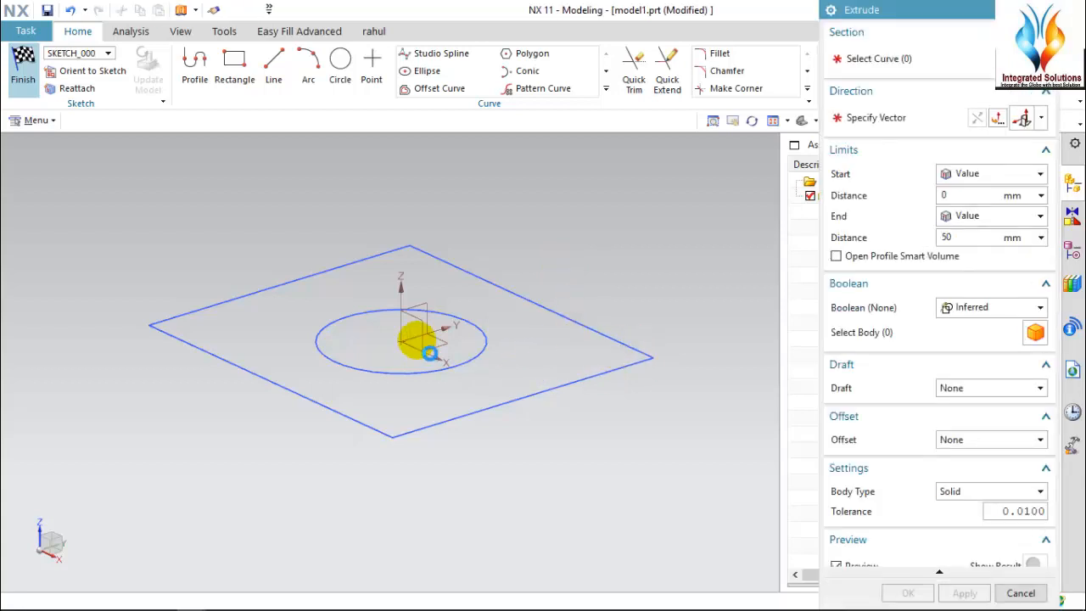
pyautogui.click(484, 355)
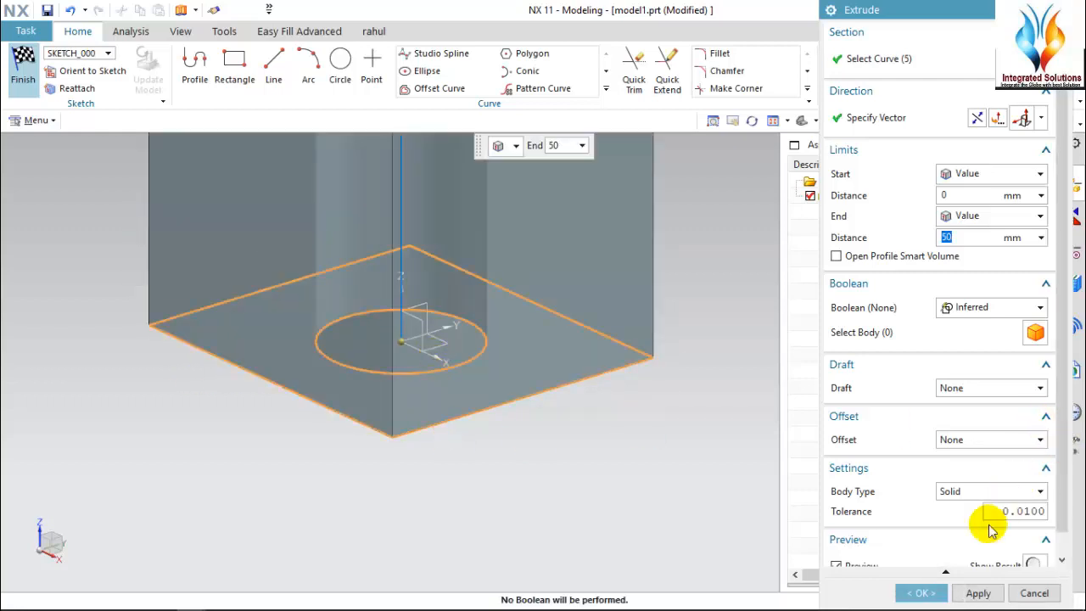
pyautogui.click(917, 594)
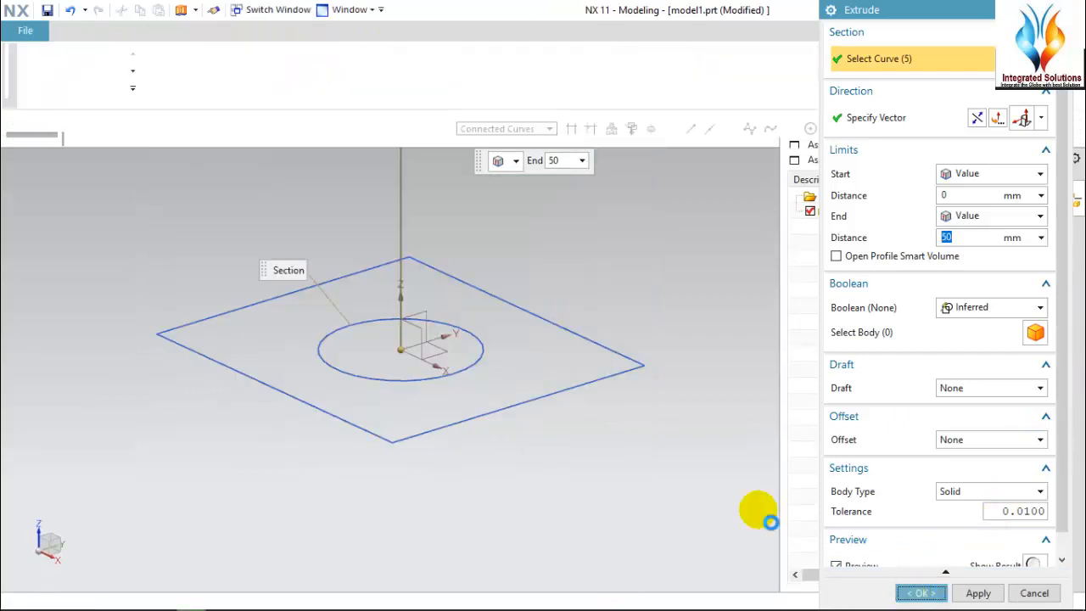
pyautogui.scroll(-5, 435, 430)
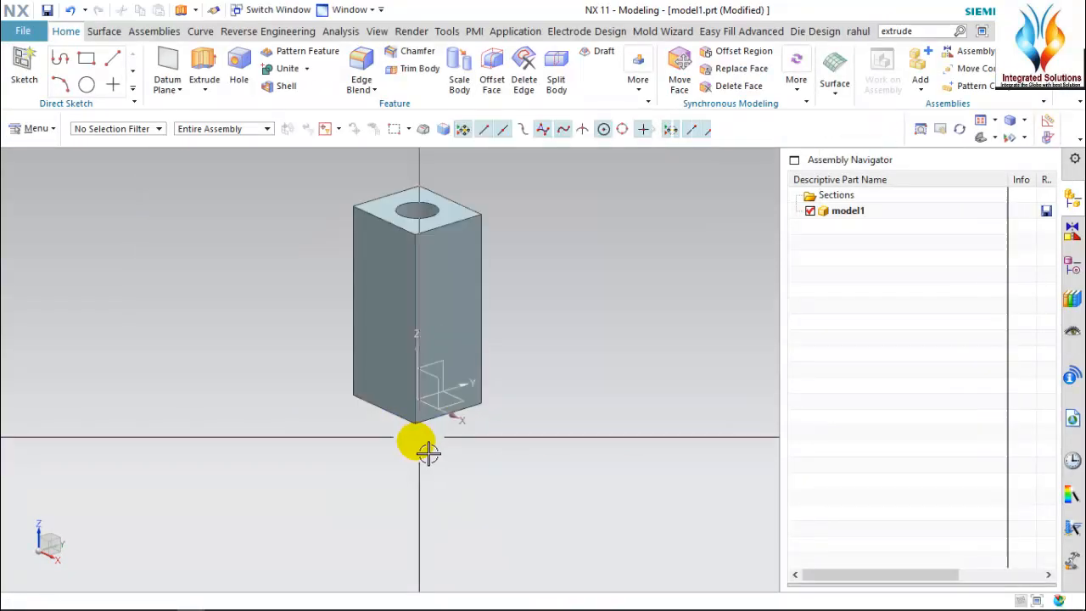
pyautogui.moveTo(526, 310); pyautogui.dragTo(603, 373, button='middle')
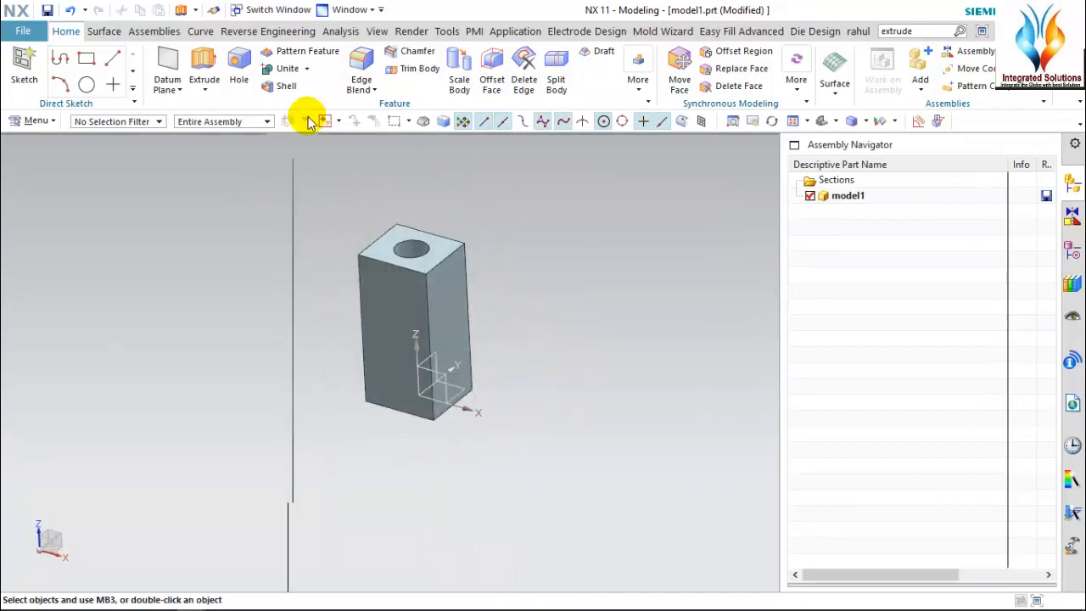
pyautogui.scroll(1, 378, 365)
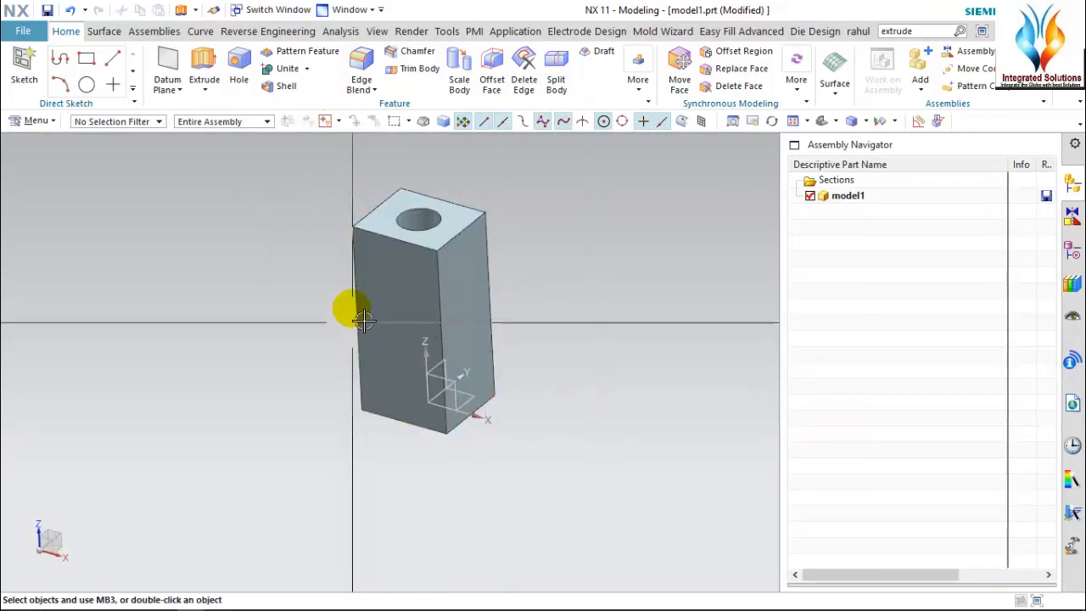
pyautogui.click(467, 323)
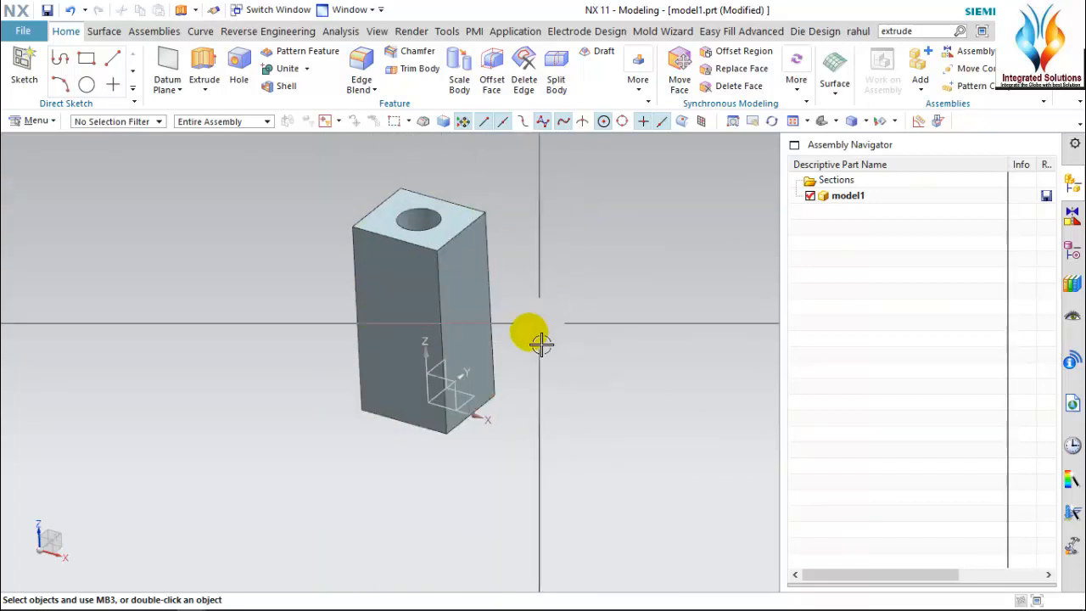
# - Measure the lengths of two adjacent top edges and one vertical edge of the block using the Length type of Measure Distance
pyautogui.click(344, 32)
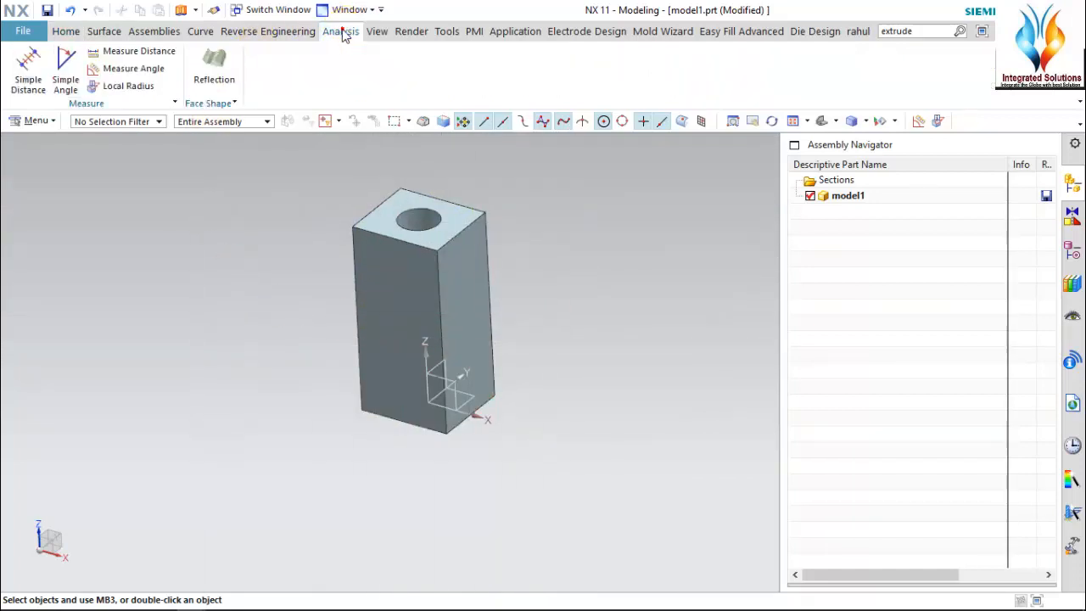
pyautogui.click(141, 54)
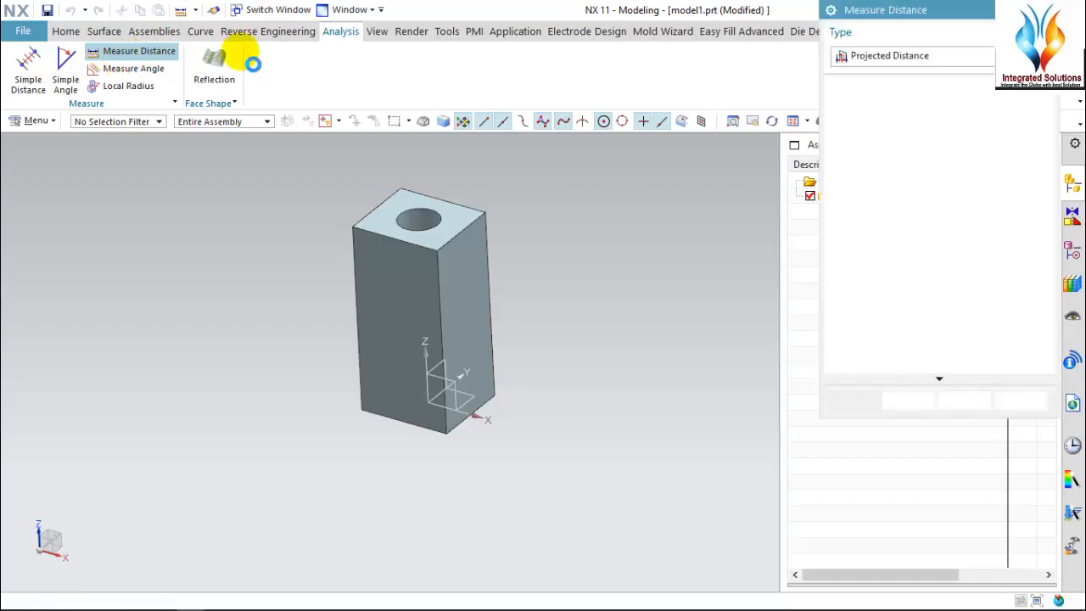
pyautogui.click(877, 68)
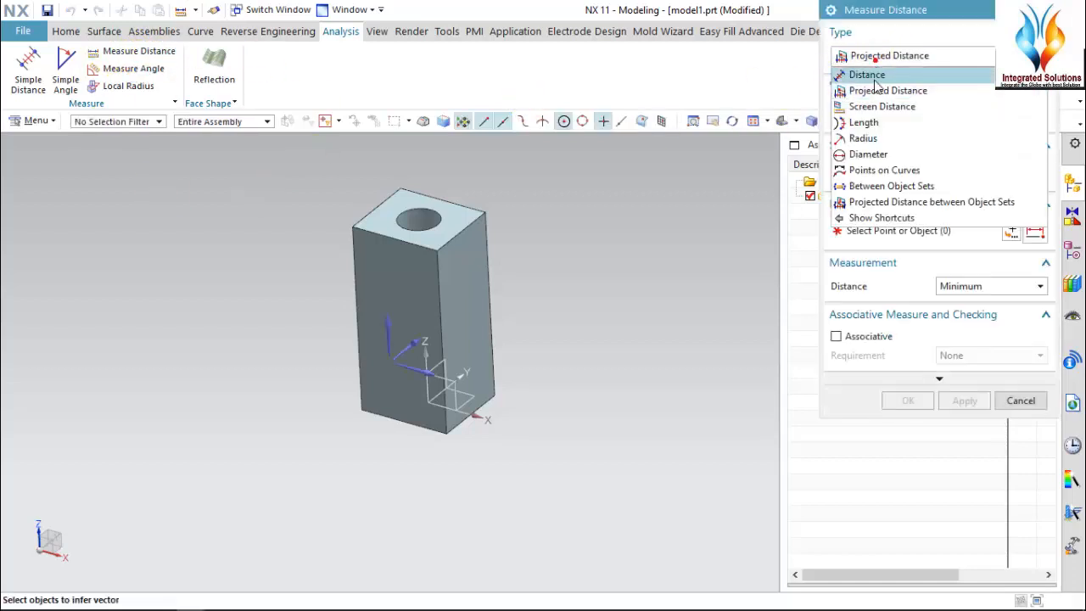
pyautogui.click(859, 121)
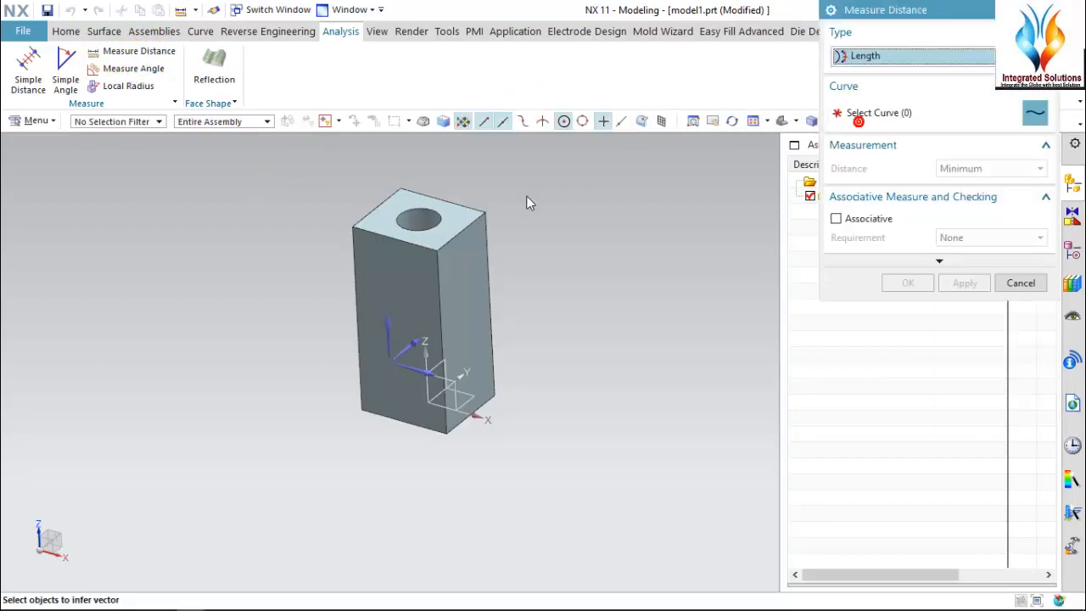
pyautogui.click(468, 218)
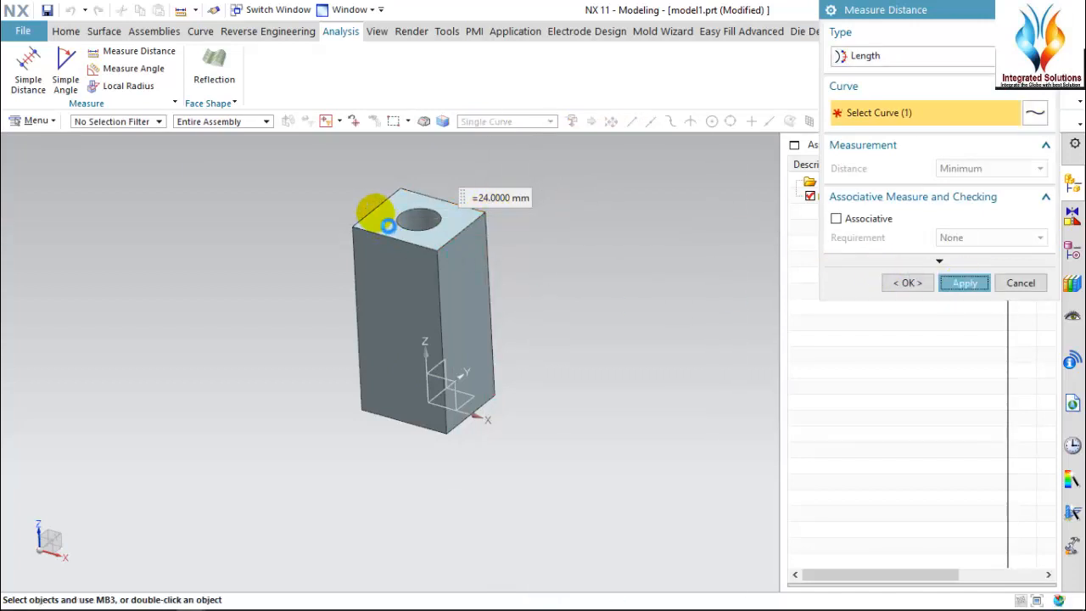
pyautogui.click(376, 213)
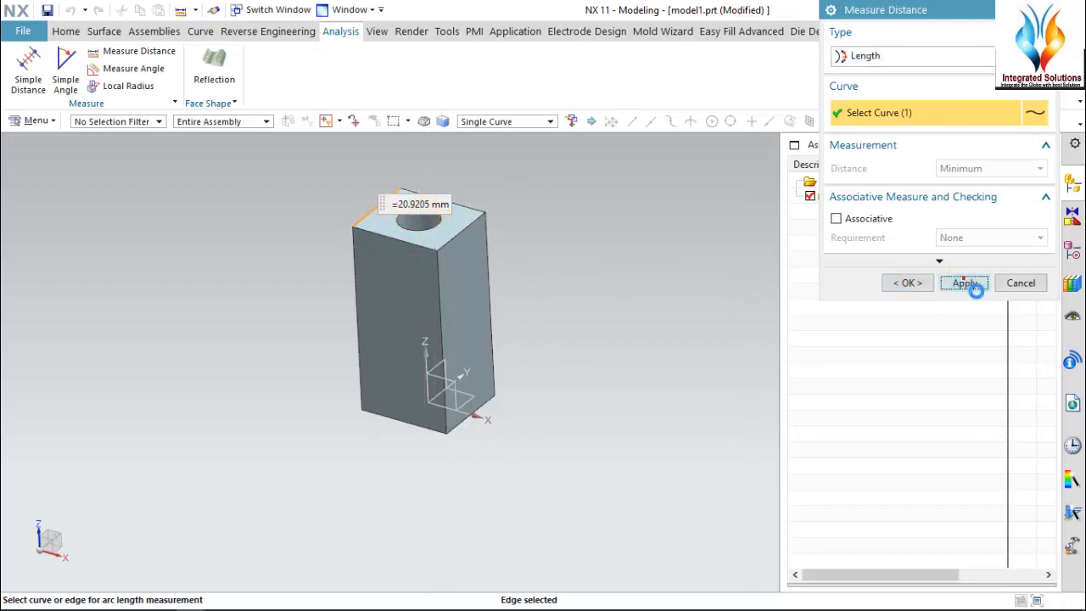
pyautogui.click(442, 310)
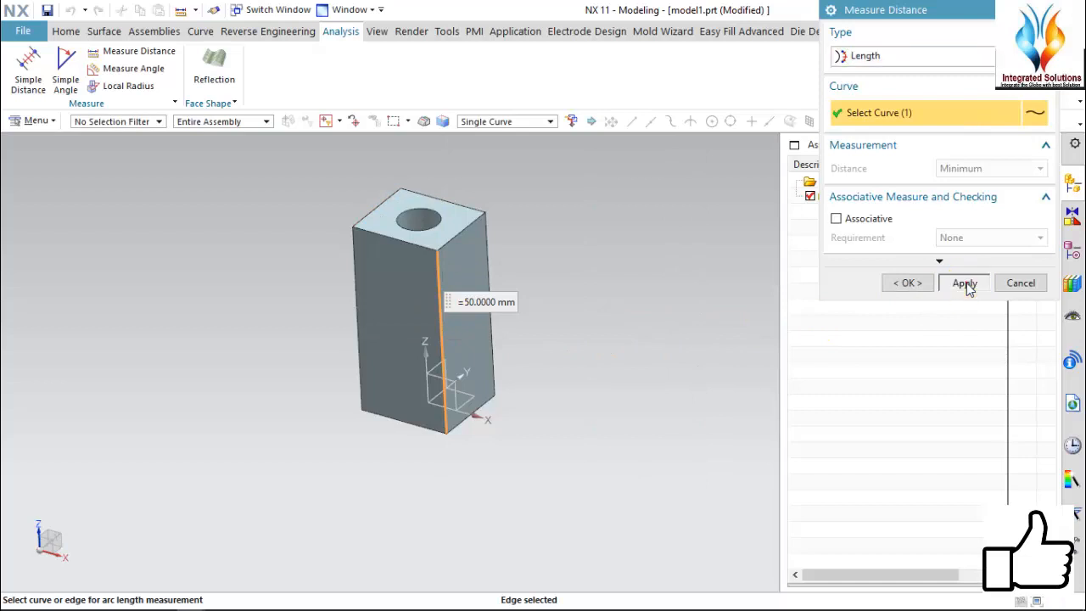
pyautogui.click(966, 285)
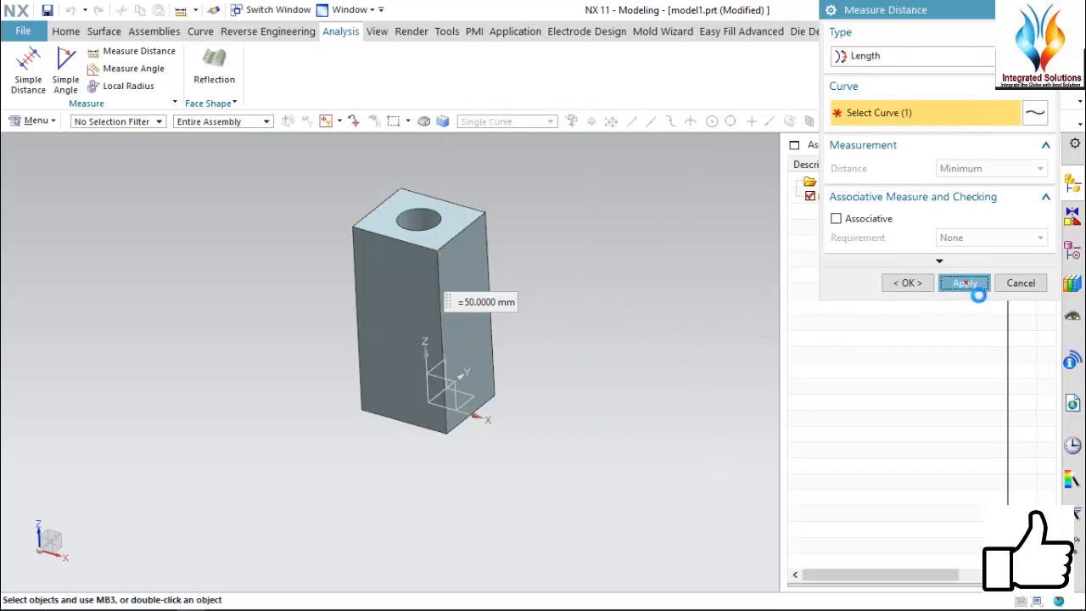
# - Measure the diameter of the block's hole using the Diameter type, and close Measure Distance
pyautogui.click(887, 57)
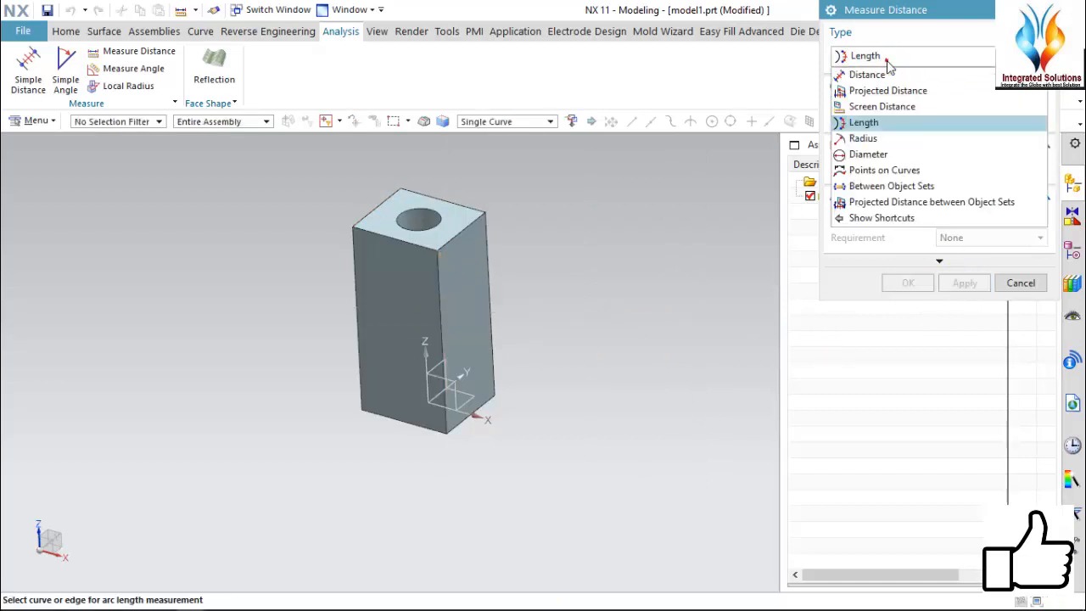
pyautogui.click(868, 152)
pyautogui.click(416, 222)
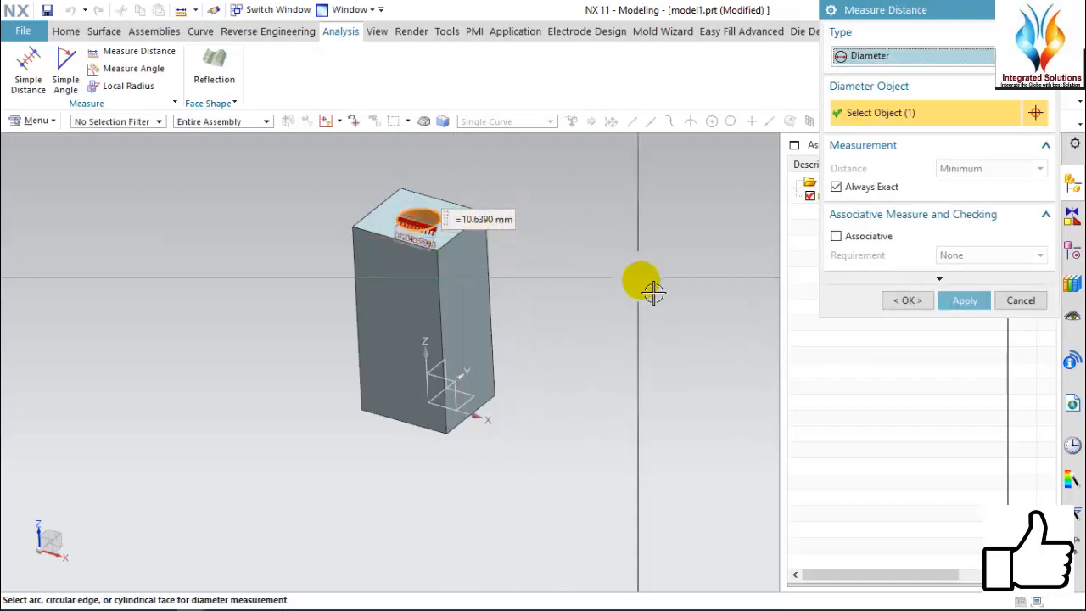
pyautogui.click(964, 301)
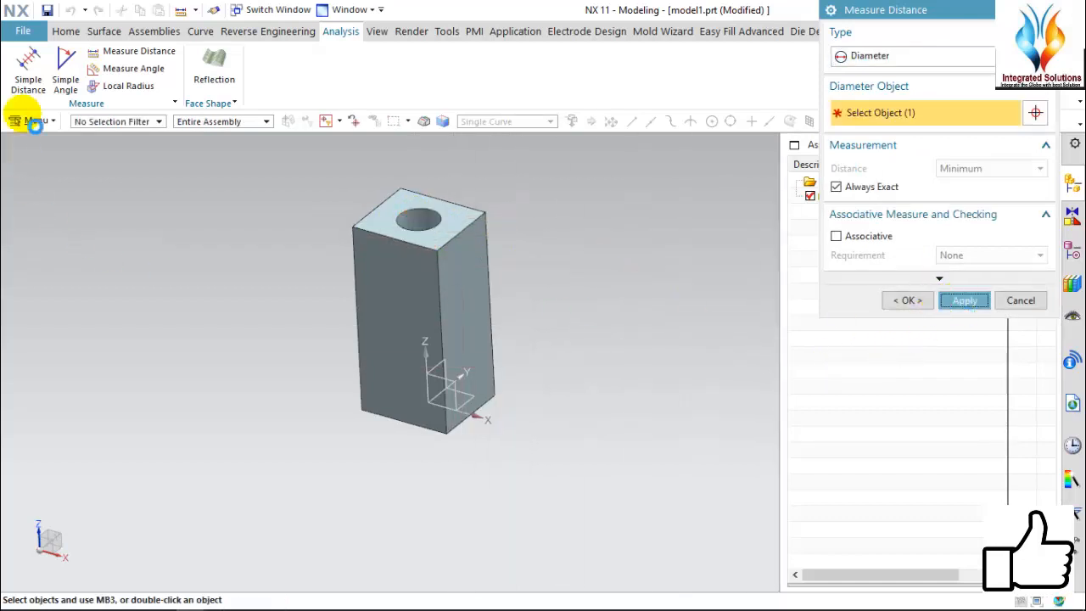
pyautogui.click(187, 51)
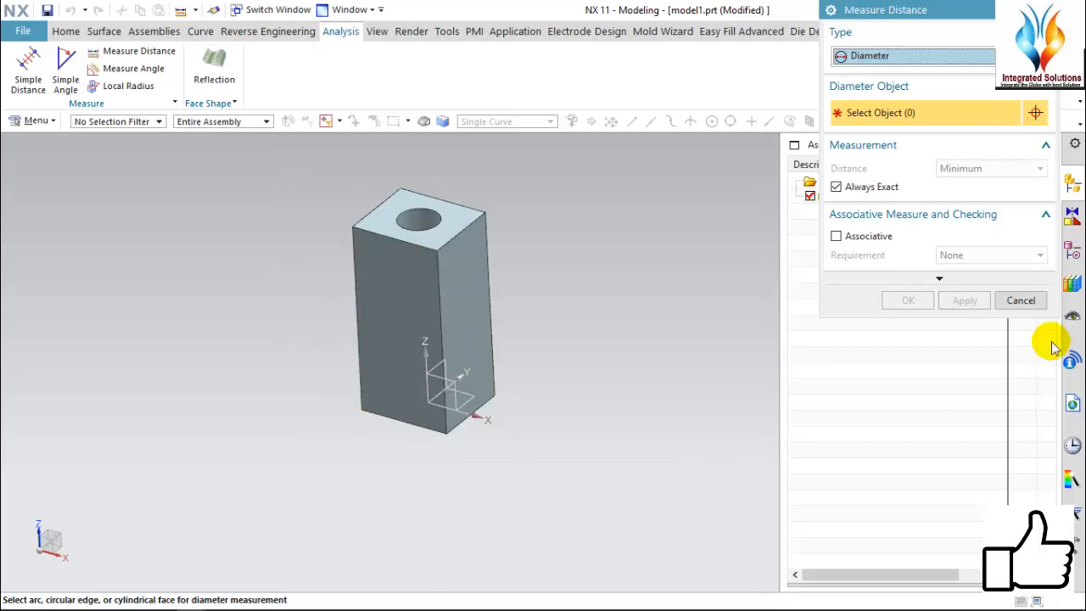
pyautogui.click(1021, 301)
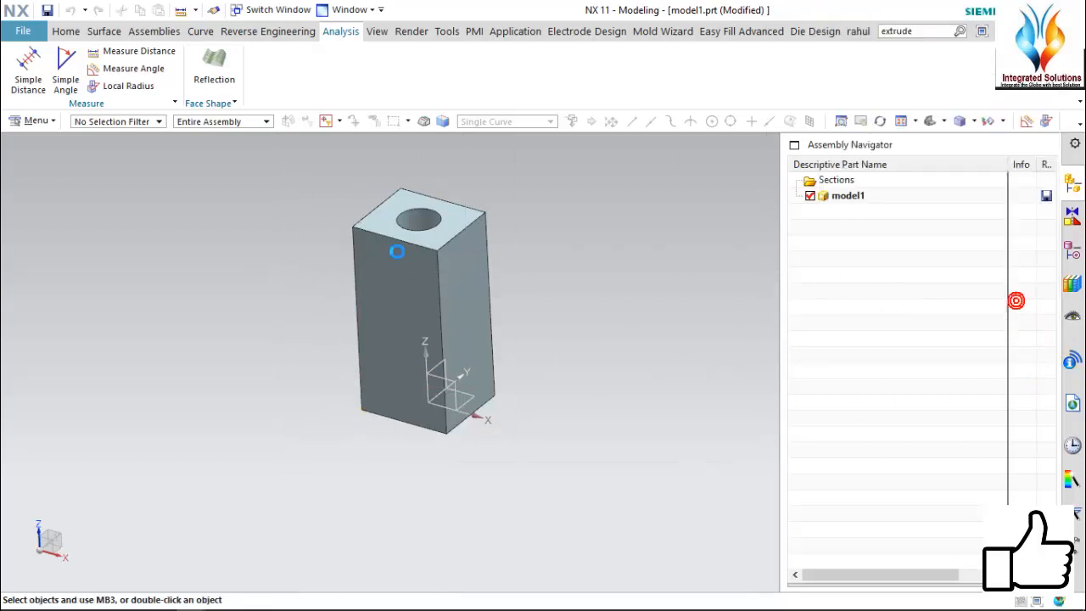
# - View the block in the trimetric, top, isometric, left, front, right, bottom and back orientations
pyautogui.click(378, 32)
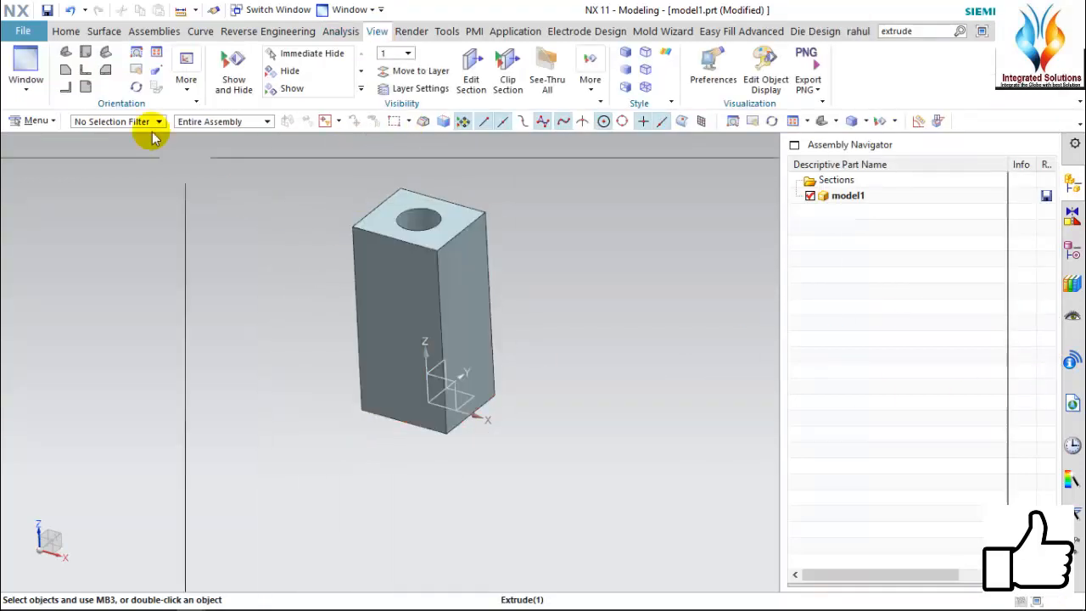
pyautogui.click(67, 54)
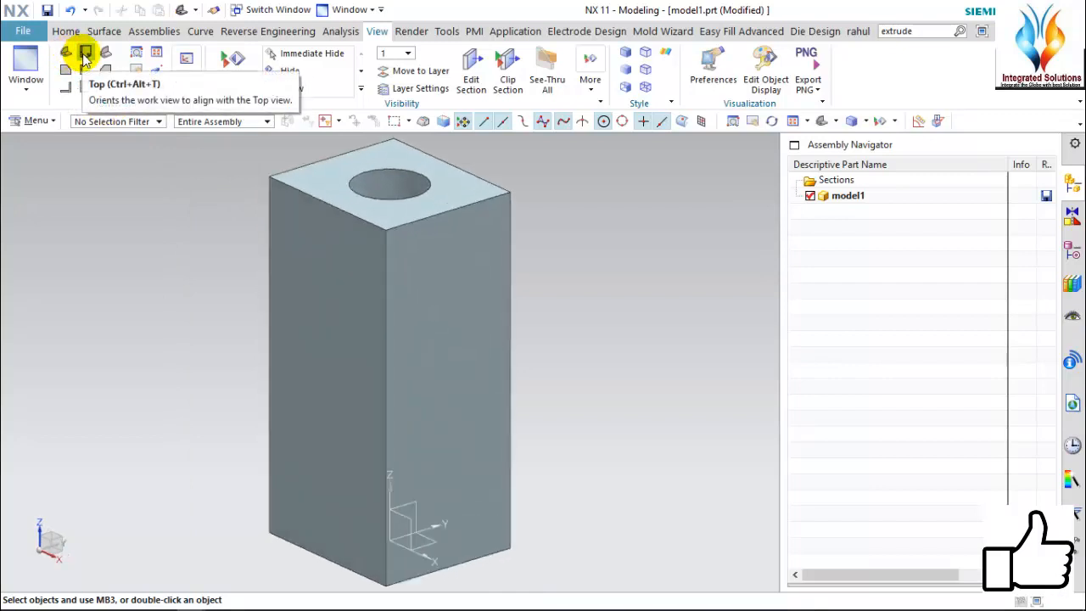
pyautogui.click(86, 53)
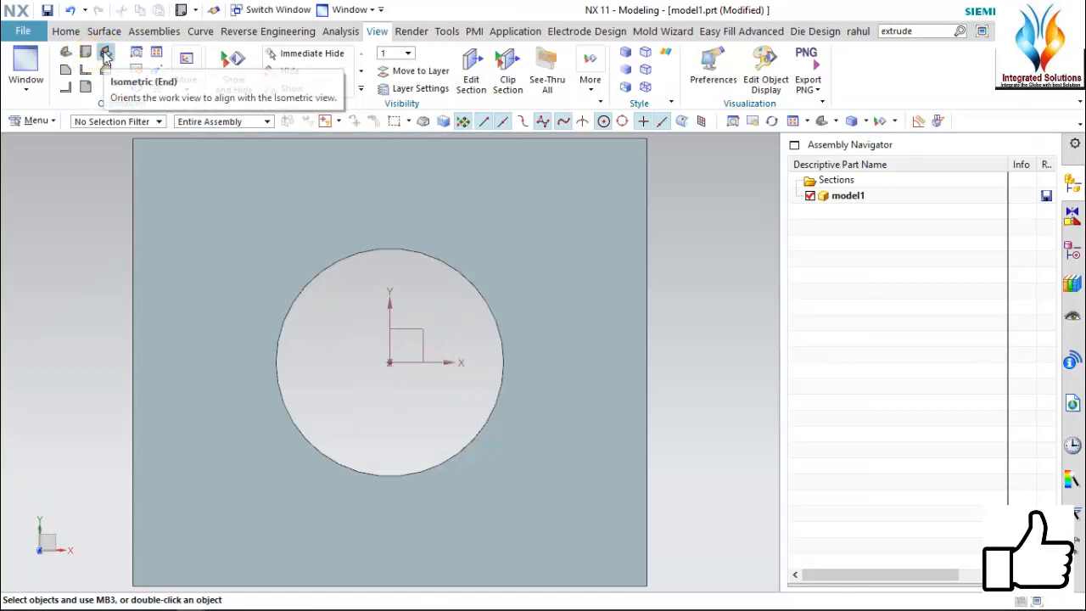
pyautogui.click(105, 53)
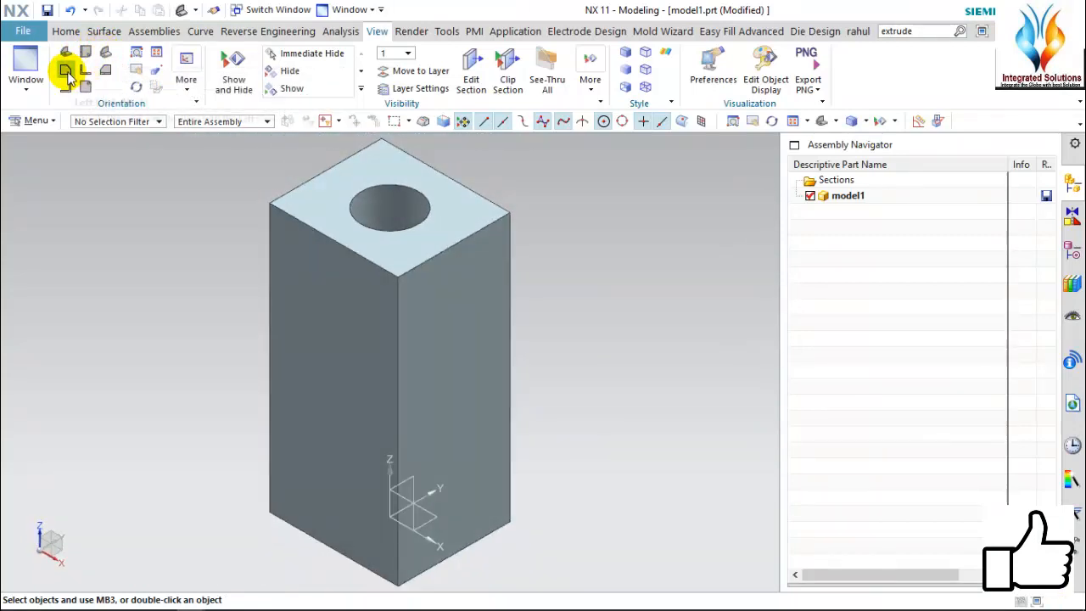
pyautogui.click(67, 72)
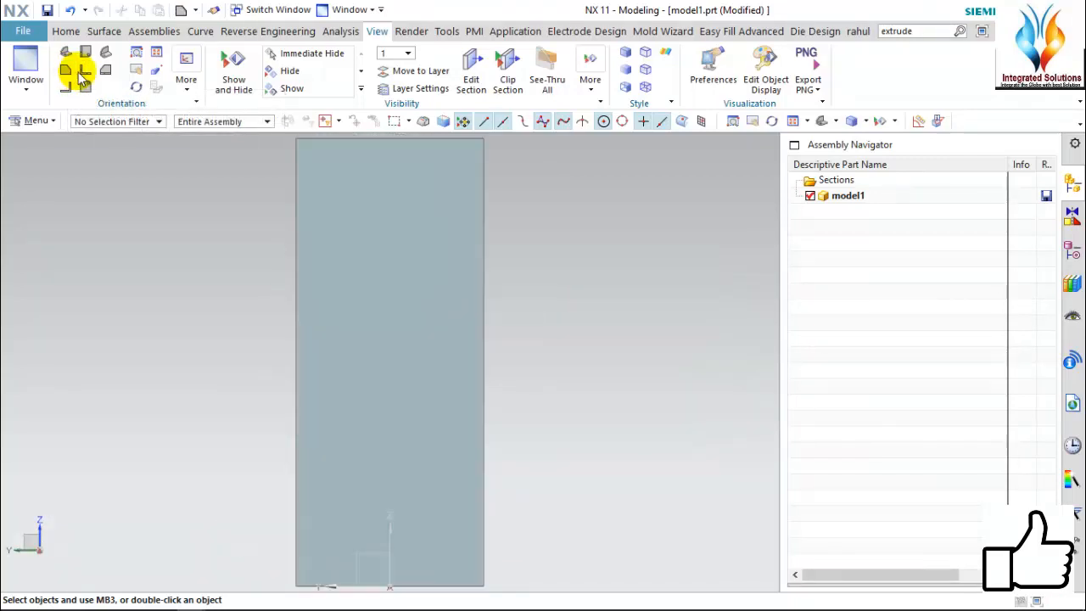
pyautogui.click(105, 70)
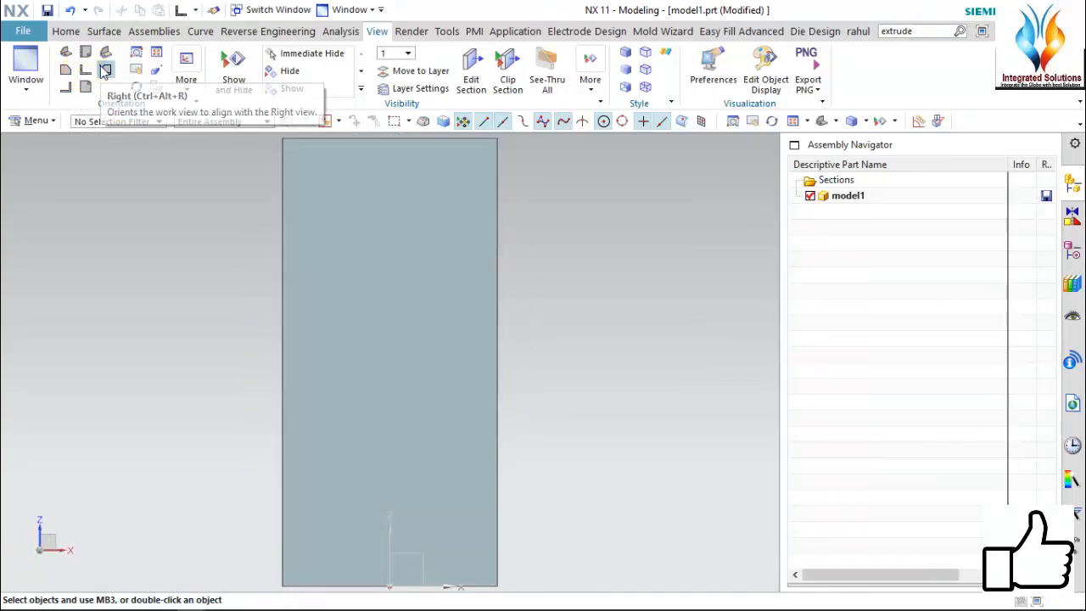
pyautogui.click(105, 71)
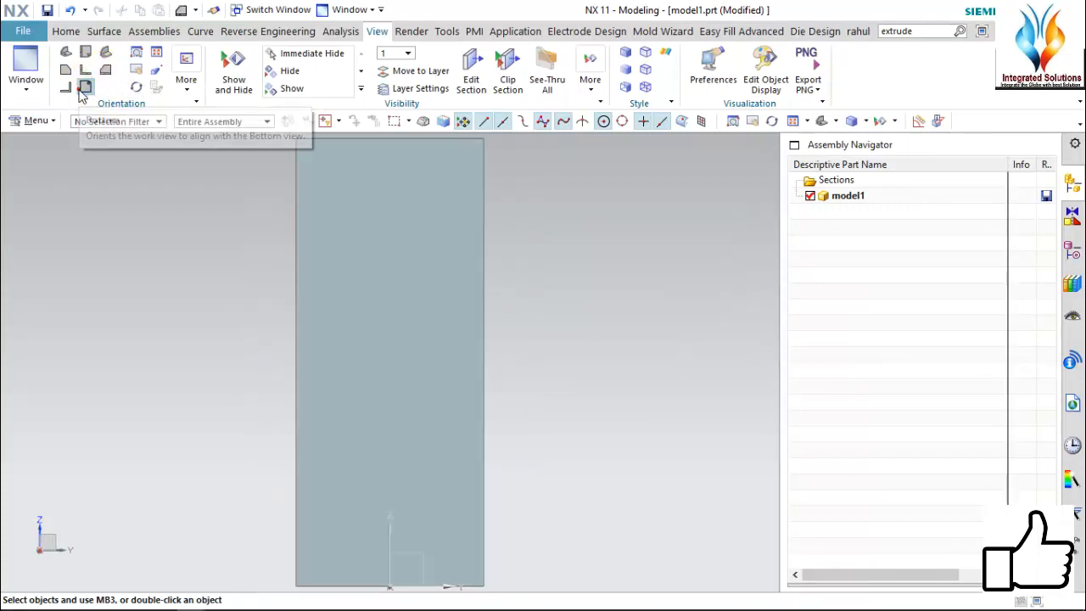
pyautogui.click(82, 90)
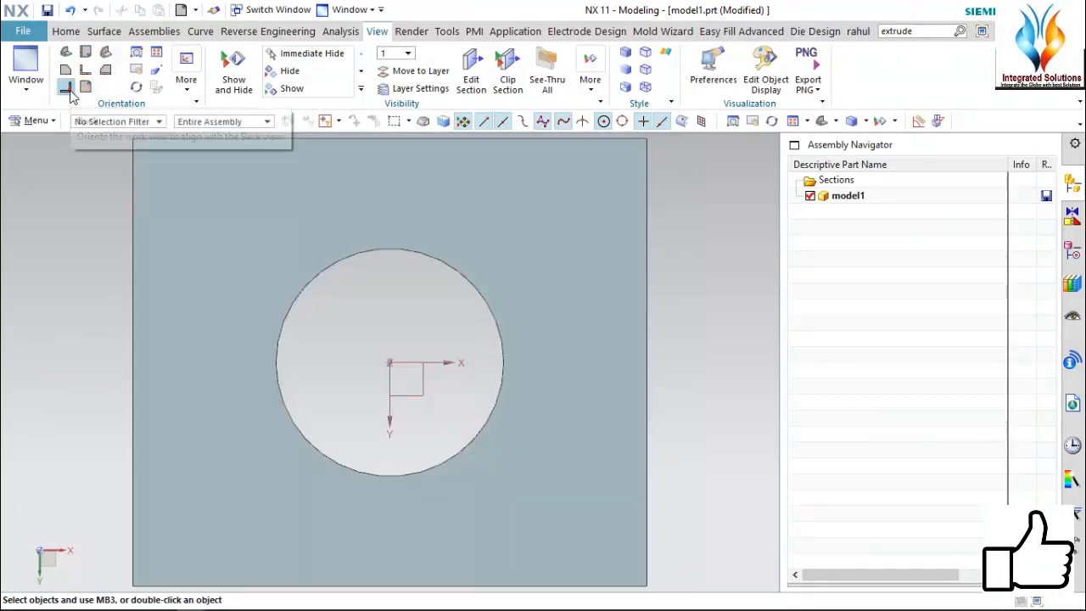
pyautogui.click(69, 92)
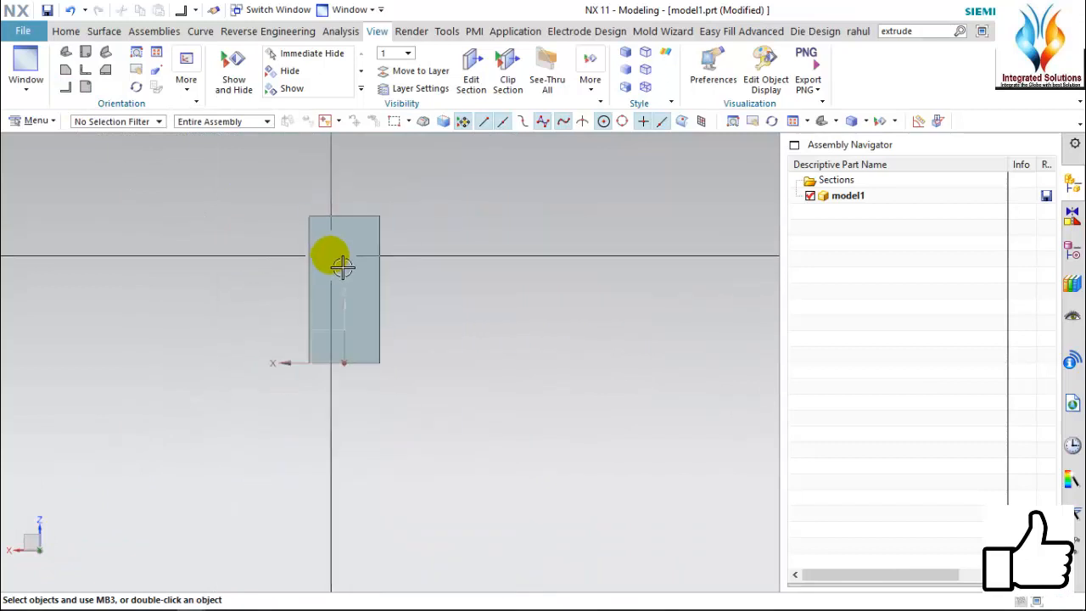
pyautogui.scroll(3, 322, 227)
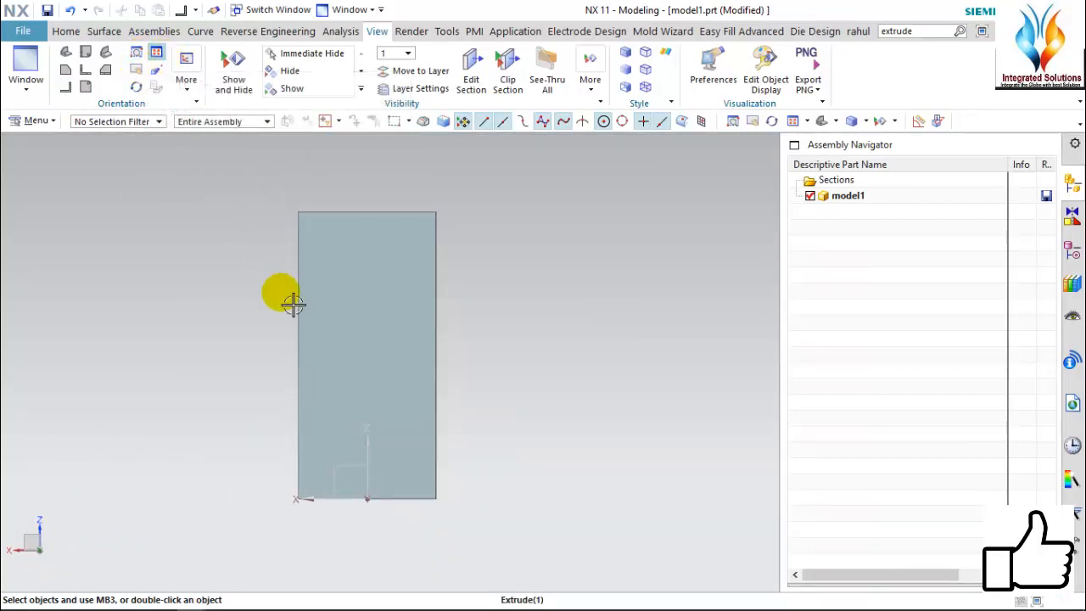
pyautogui.scroll(-3, 411, 280)
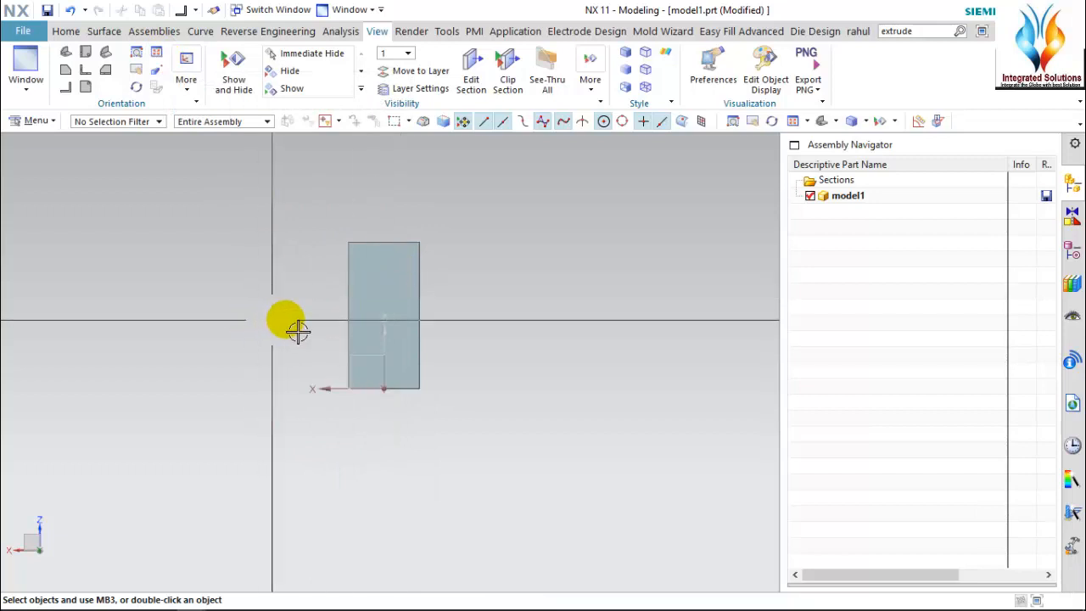
pyautogui.scroll(5, 394, 313)
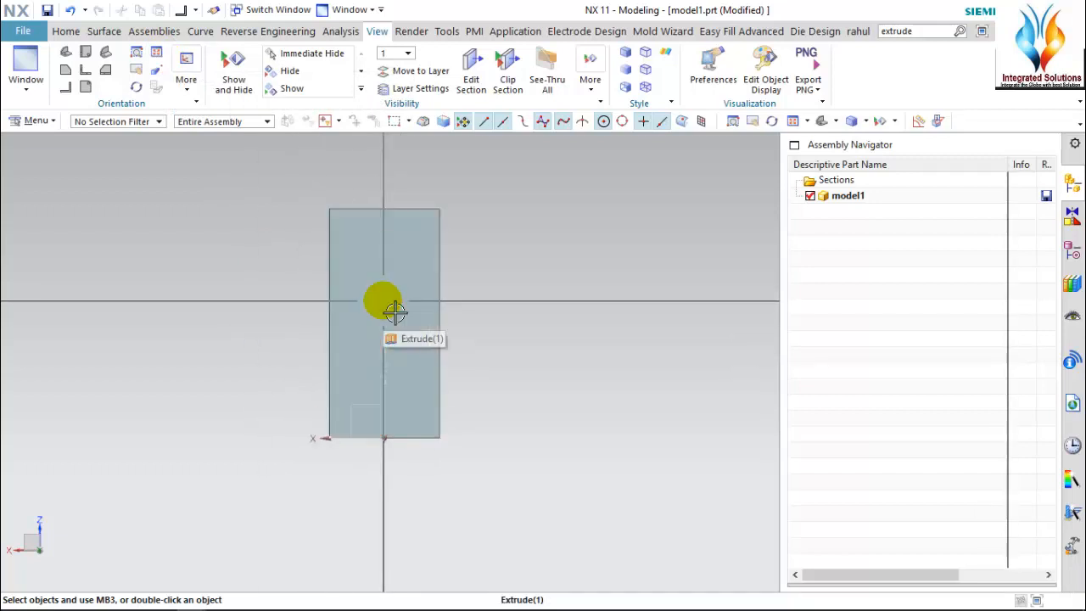
pyautogui.scroll(3, 394, 314)
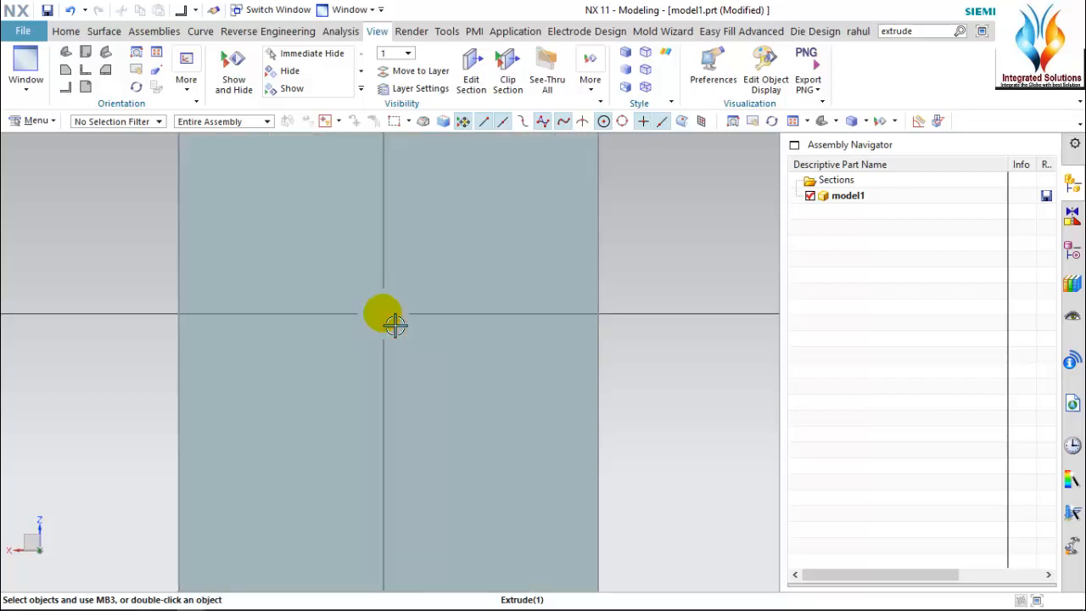
pyautogui.scroll(2, 395, 325)
pyautogui.scroll(2, 394, 325)
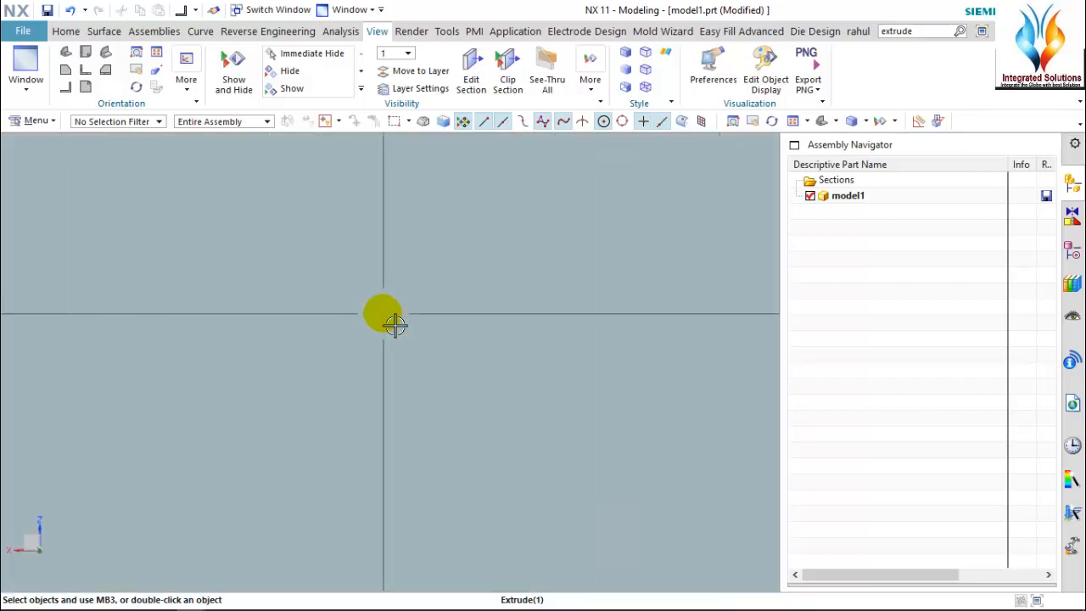
pyautogui.scroll(-10, 395, 325)
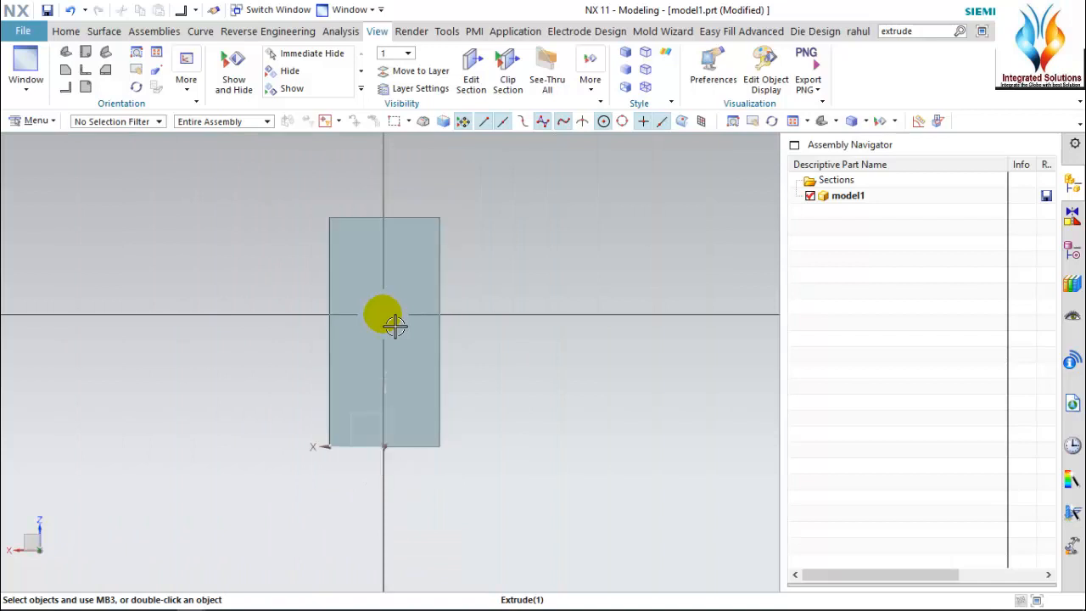
# - Zoom, pan and rotate the view to examine the block from an angle that shows its hole
pyautogui.scroll(-3, 395, 325)
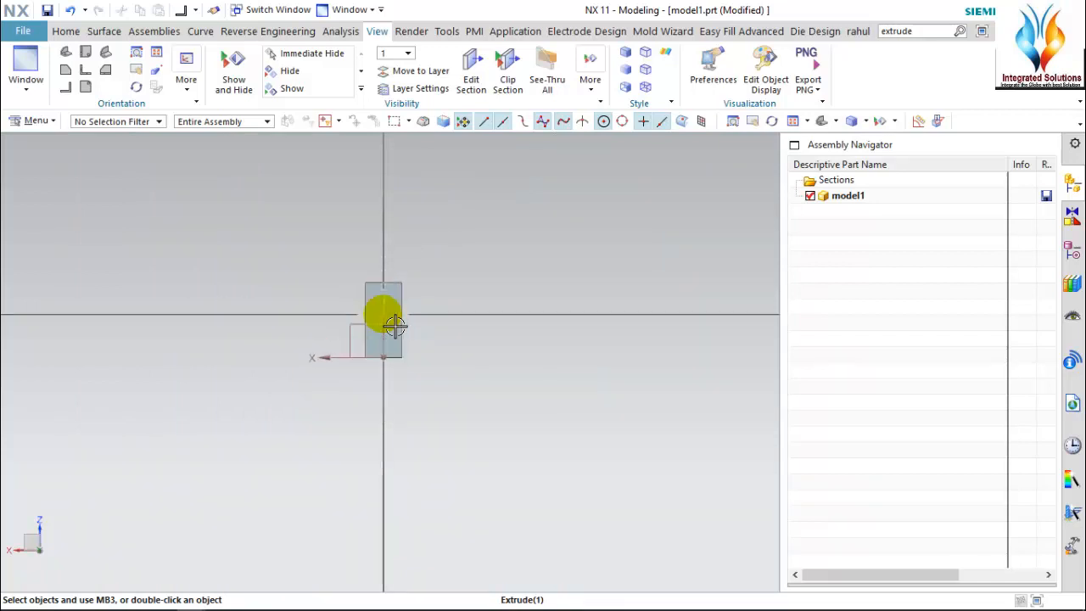
pyautogui.scroll(-2, 454, 316)
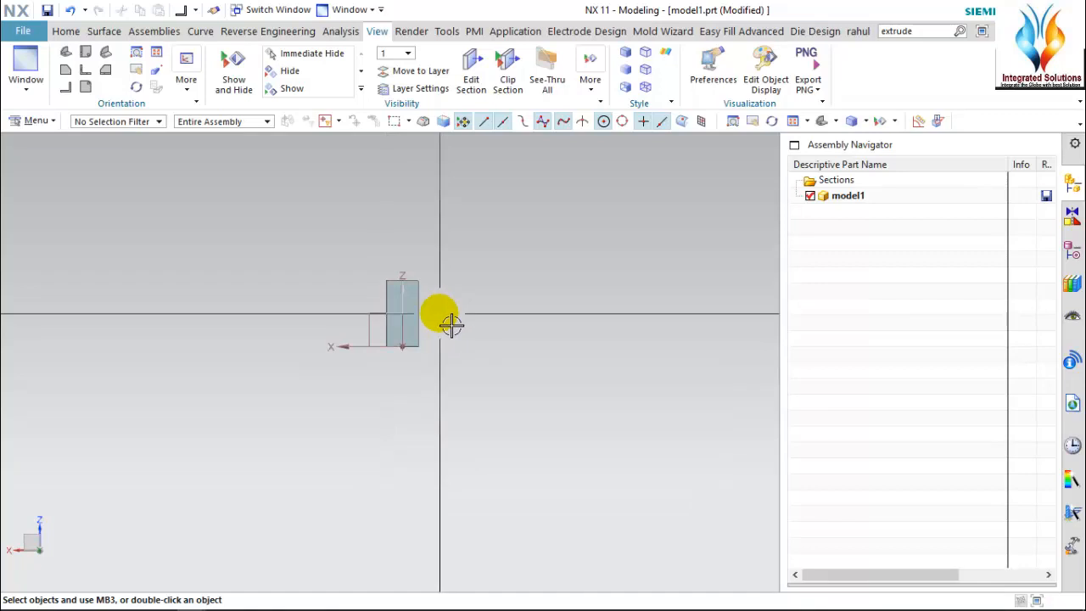
pyautogui.scroll(-1, 443, 302)
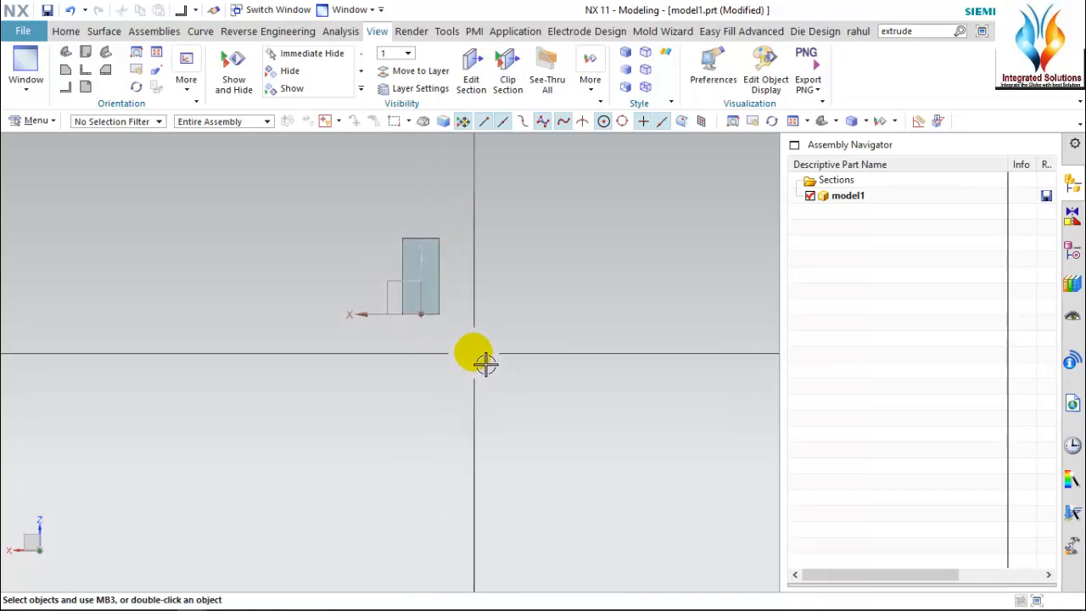
pyautogui.keyDown('ctrl'); pyautogui.moveTo(474, 353); pyautogui.dragTo(550, 382, button='middle'); pyautogui.keyUp('ctrl')
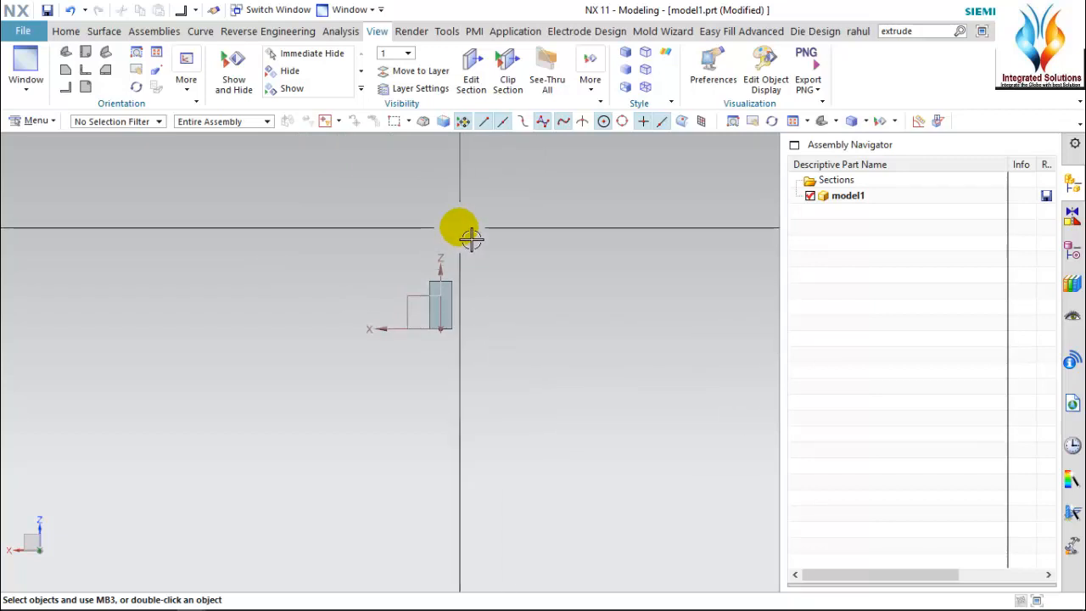
pyautogui.moveTo(471, 239); pyautogui.dragTo(384, 302, button='middle')
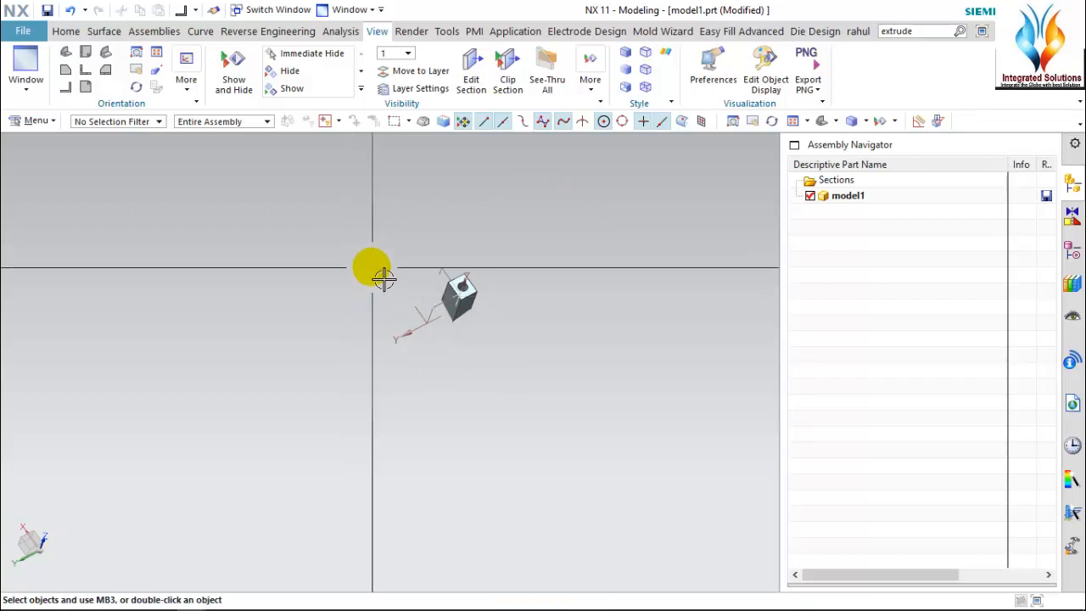
pyautogui.keyDown('shift'); pyautogui.moveTo(384, 280); pyautogui.dragTo(326, 259, button='middle'); pyautogui.keyUp('shift')
pyautogui.scroll(4, 317, 251)
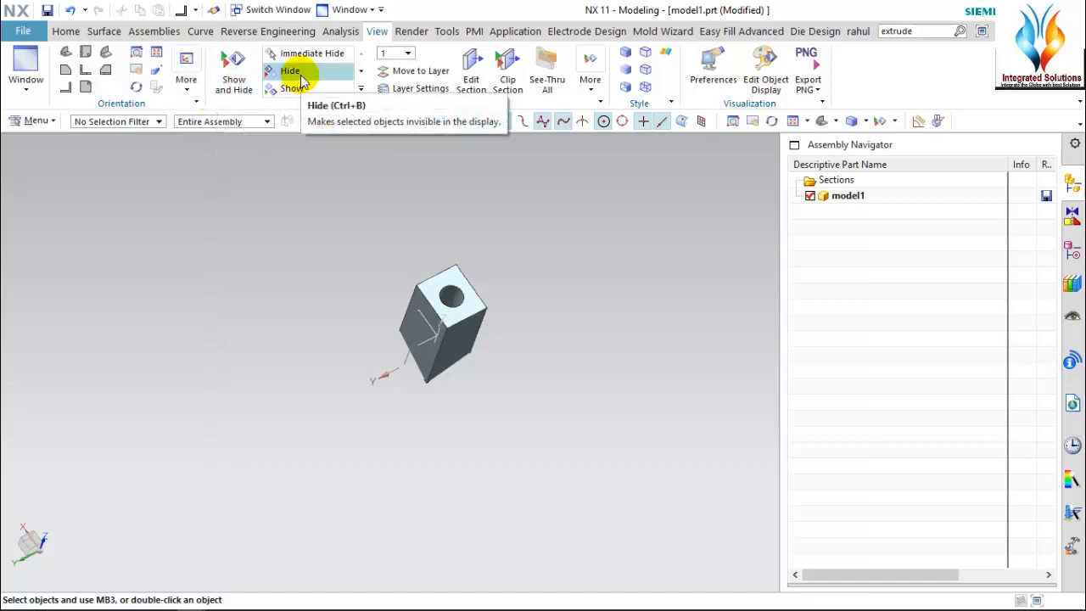
# - Hide the block, and bring it back by showing all solid bodies with Show and Hide
pyautogui.click(477, 295)
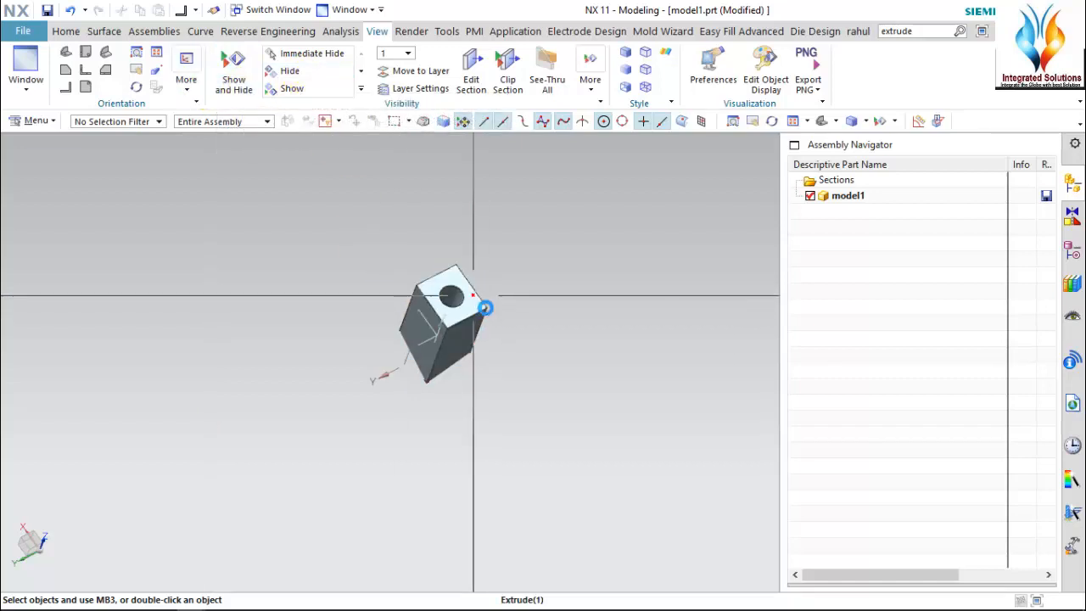
pyautogui.hotkey('ctrl', 'b')
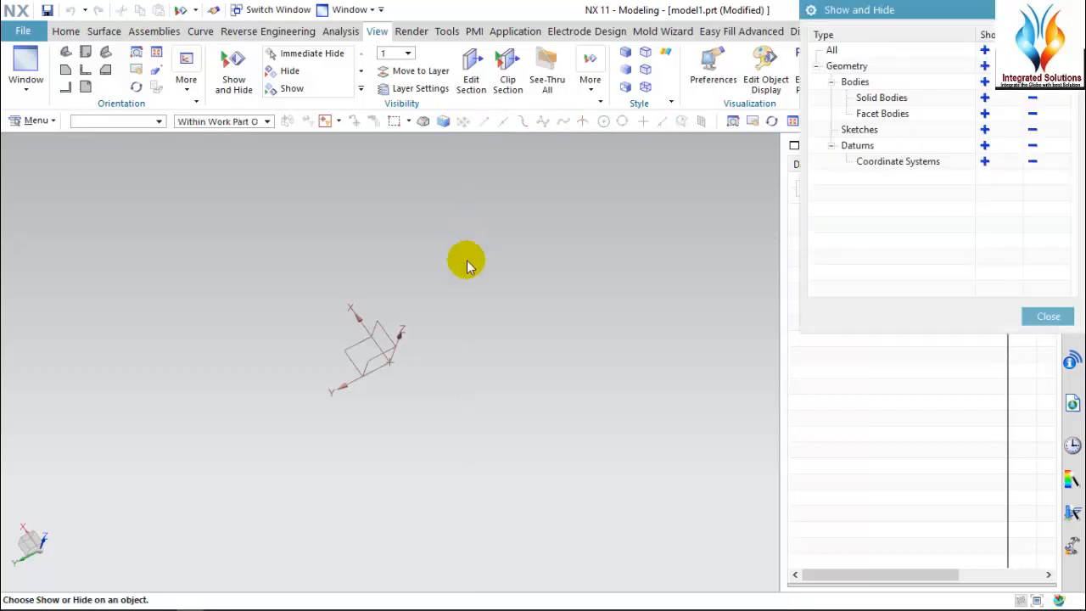
pyautogui.click(986, 99)
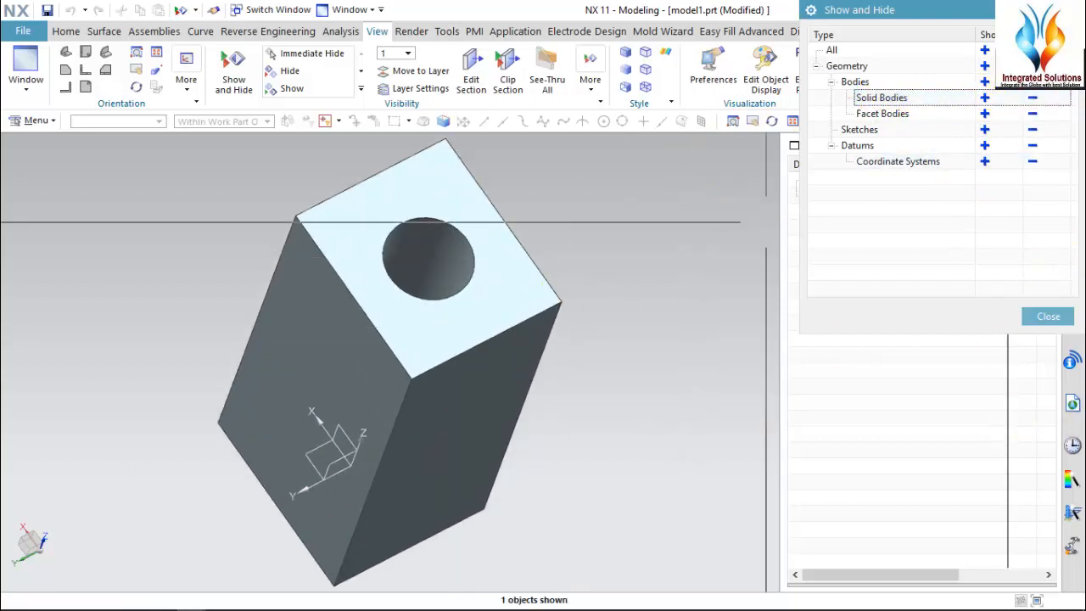
pyautogui.click(1049, 316)
pyautogui.scroll(-3, 658, 273)
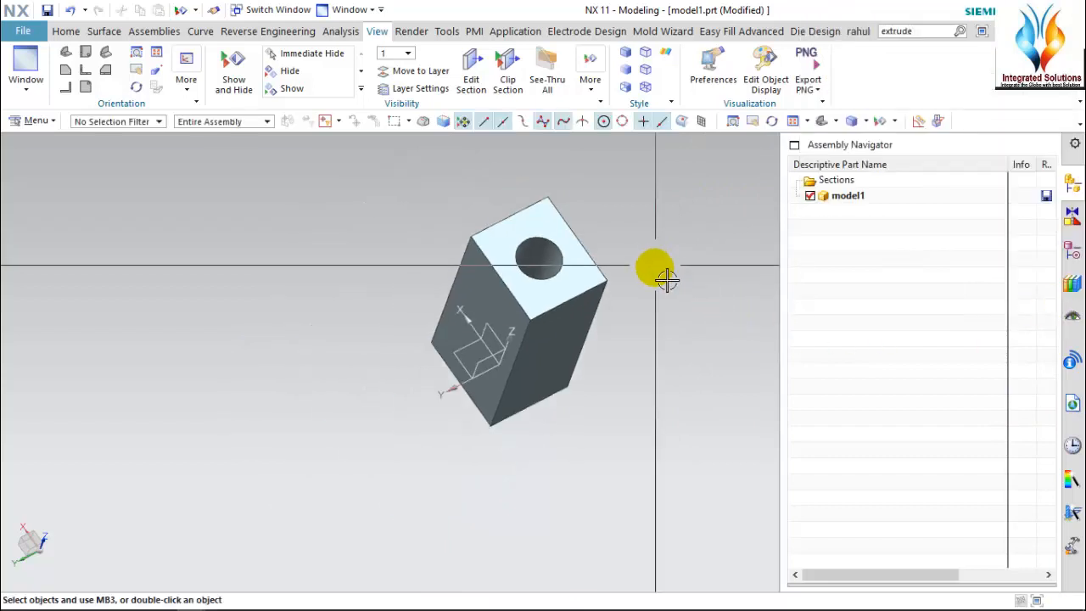
# - Undo the last redisplay of the solid body, and make the hidden block visible again with the Show command
pyautogui.hotkey('ctrl', 'z')
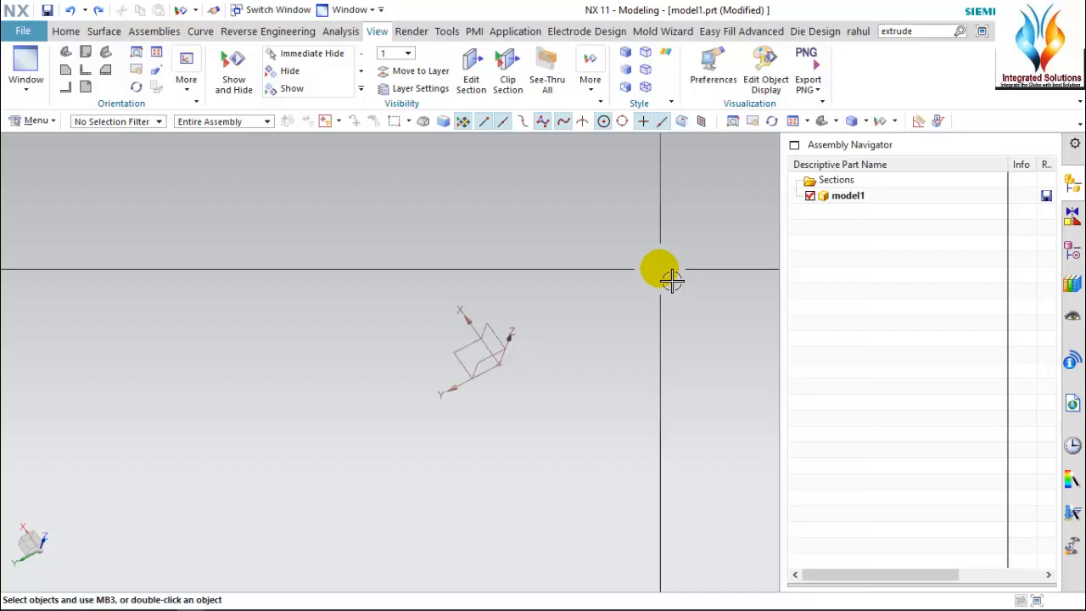
pyautogui.hotkey('ctrl', 'y')
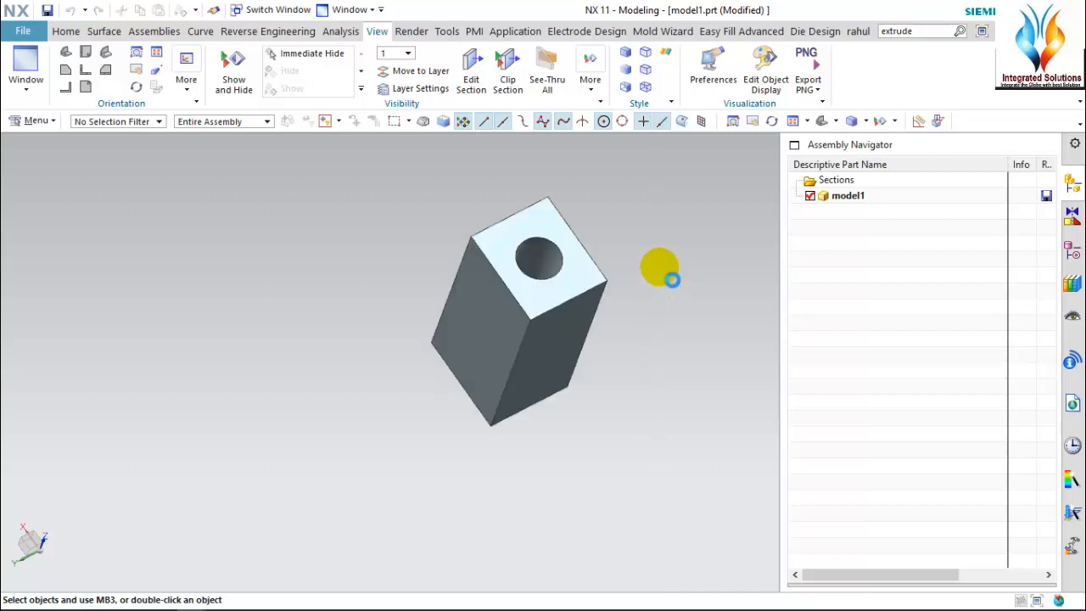
pyautogui.hotkey('ctrl', 'shift', 'k')
pyautogui.click(605, 297)
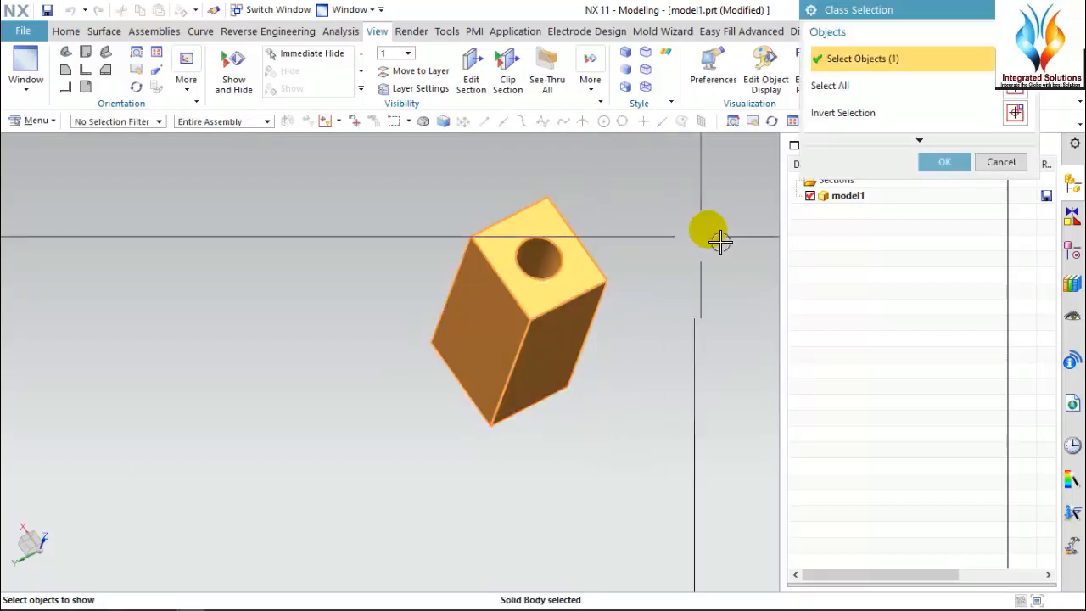
pyautogui.click(945, 164)
pyautogui.scroll(5, 531, 306)
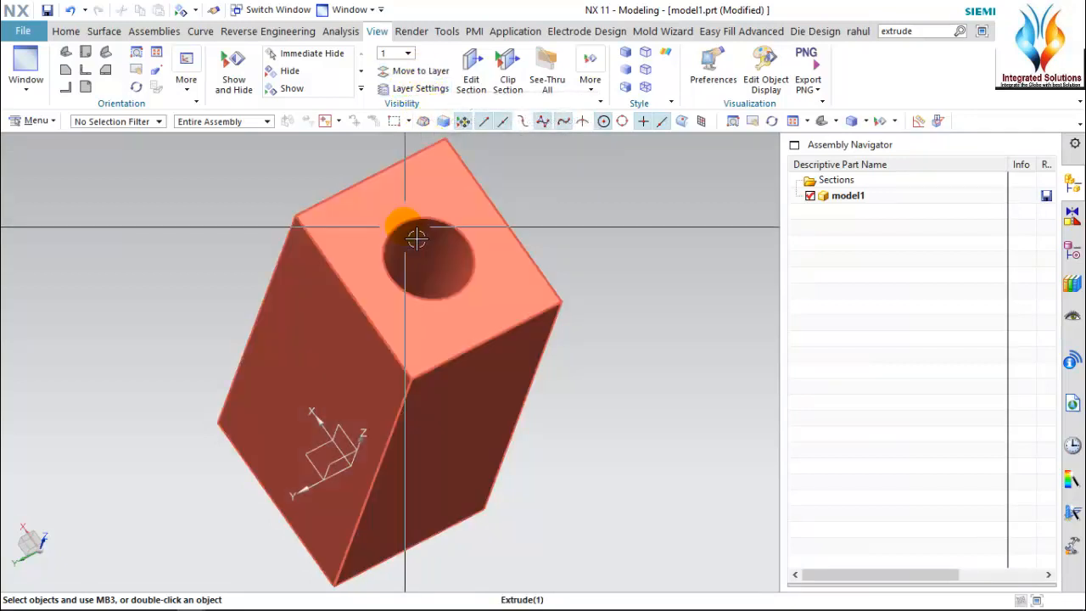
# - Start a One Plane view section through the block, and shift the section plane along its axes to an offset of 36.38
pyautogui.scroll(-4, 390, 219)
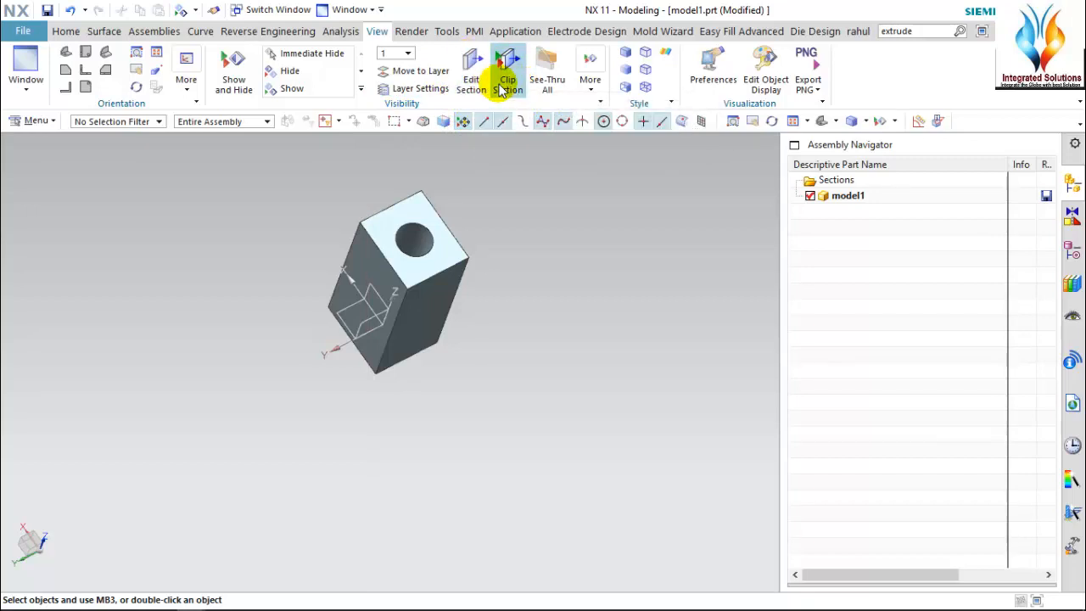
pyautogui.scroll(3, 404, 244)
pyautogui.moveTo(582, 371); pyautogui.dragTo(543, 286, button='middle')
pyautogui.press('F8')
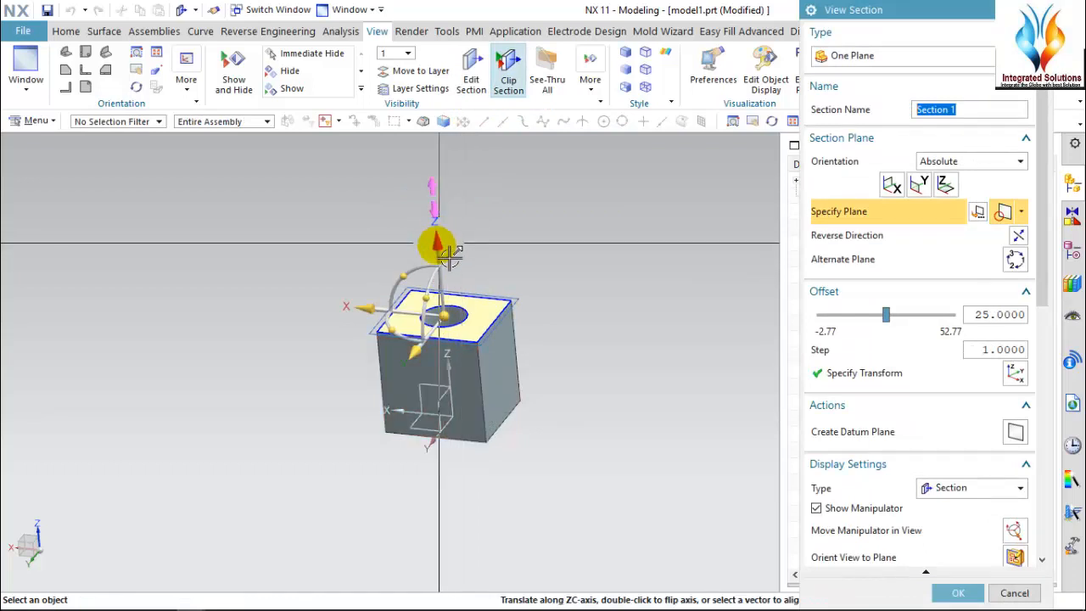
pyautogui.moveTo(449, 257); pyautogui.dragTo(465, 288)
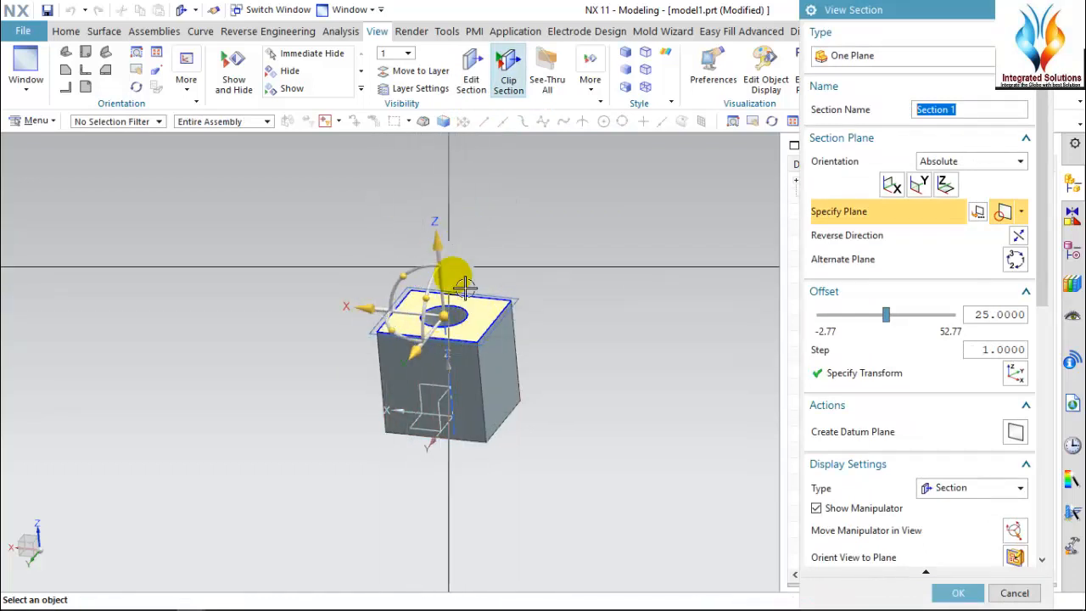
pyautogui.moveTo(438, 241); pyautogui.dragTo(486, 266)
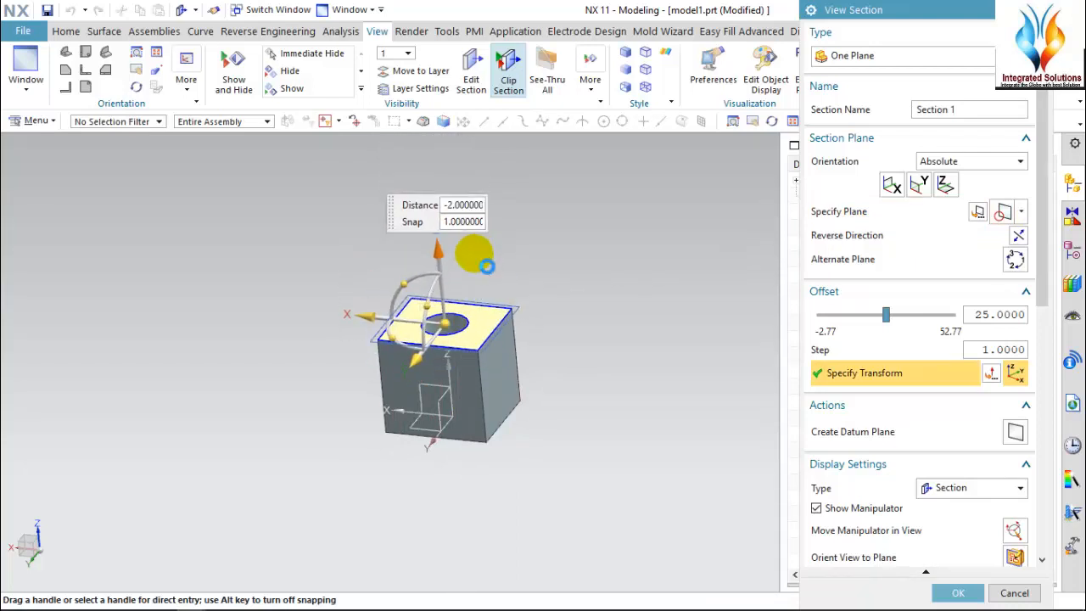
pyautogui.moveTo(368, 314); pyautogui.dragTo(381, 315)
pyautogui.moveTo(430, 360)
pyautogui.mouseDown()
pyautogui.moveTo(424, 369)
pyautogui.moveTo(441, 346)
pyautogui.mouseUp()
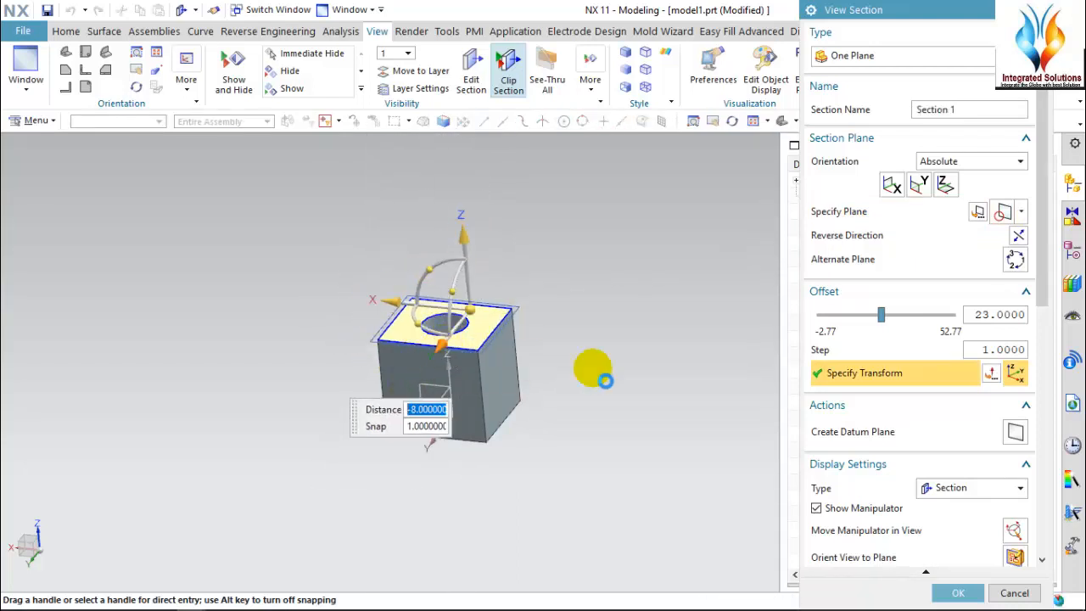
pyautogui.moveTo(880, 315); pyautogui.dragTo(913, 315)
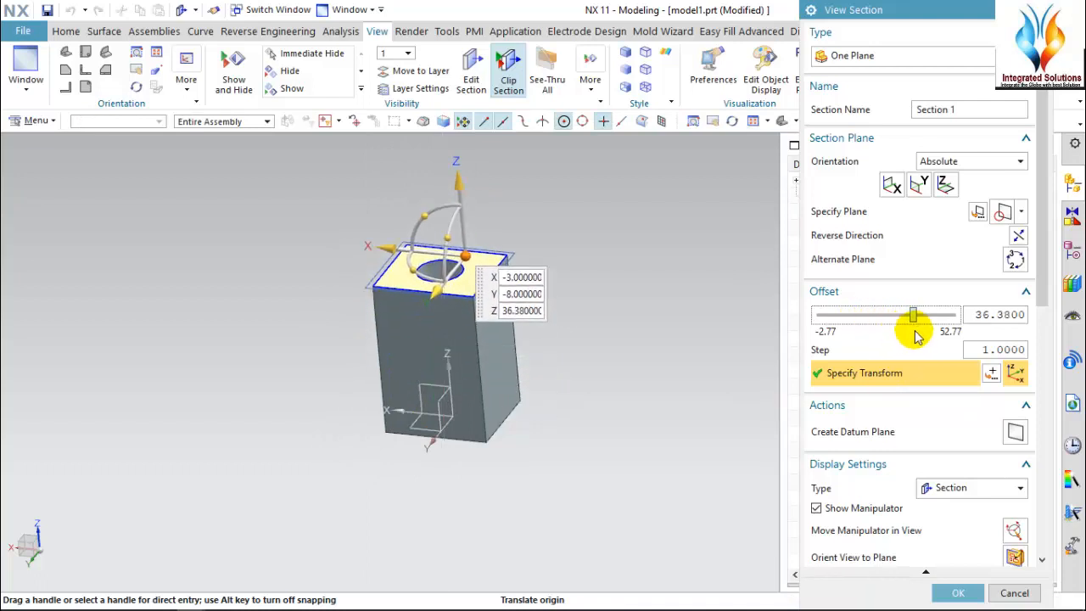
# - Try the X, Y and Z section planes, accept the section on the X plane, and switch section clipping off
pyautogui.click(894, 188)
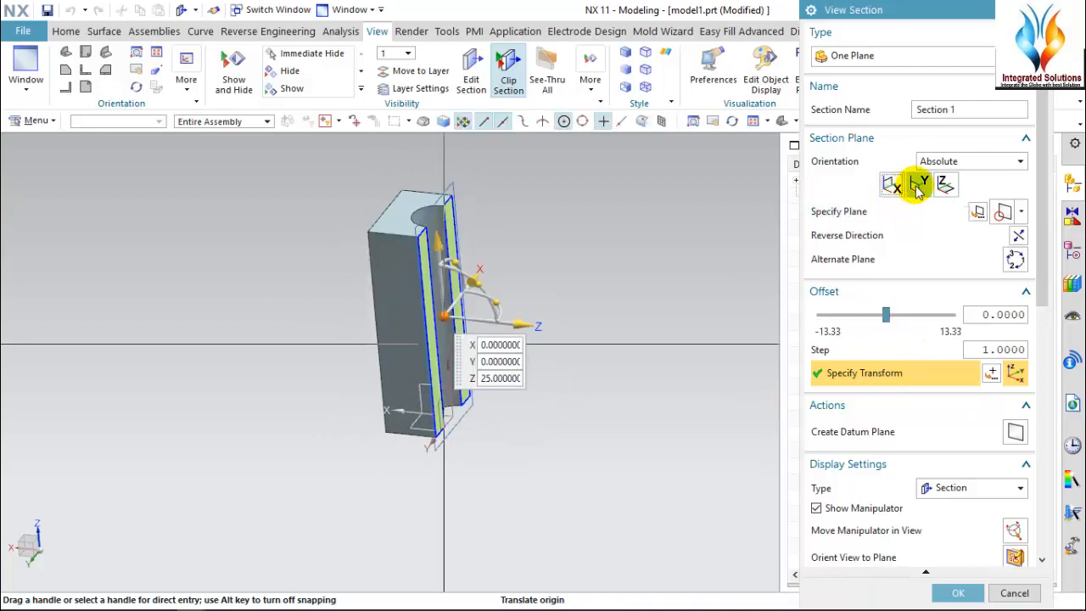
pyautogui.click(919, 187)
pyautogui.click(946, 188)
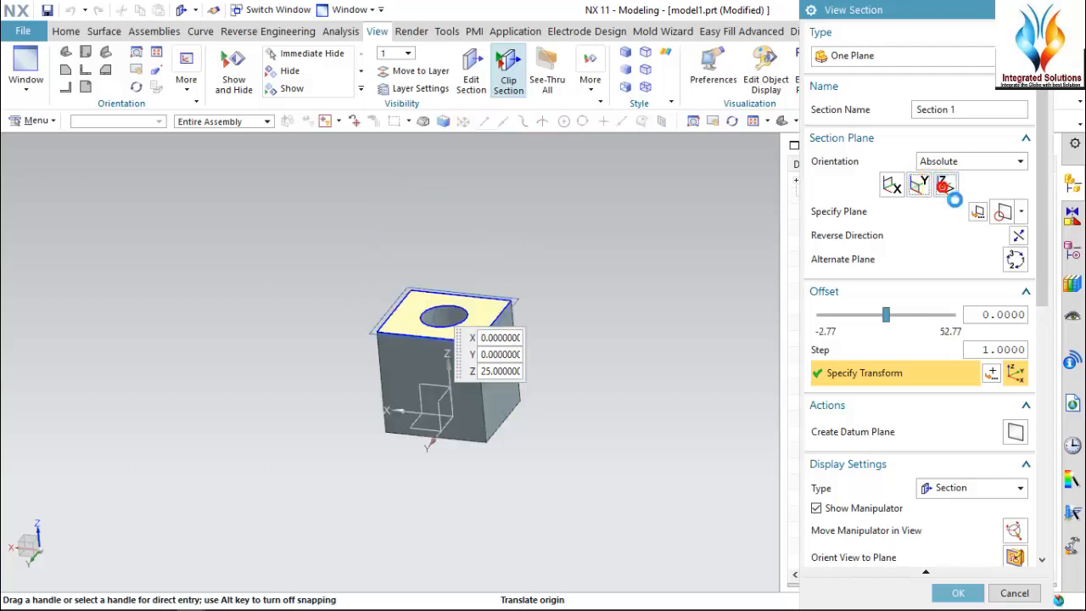
pyautogui.click(897, 192)
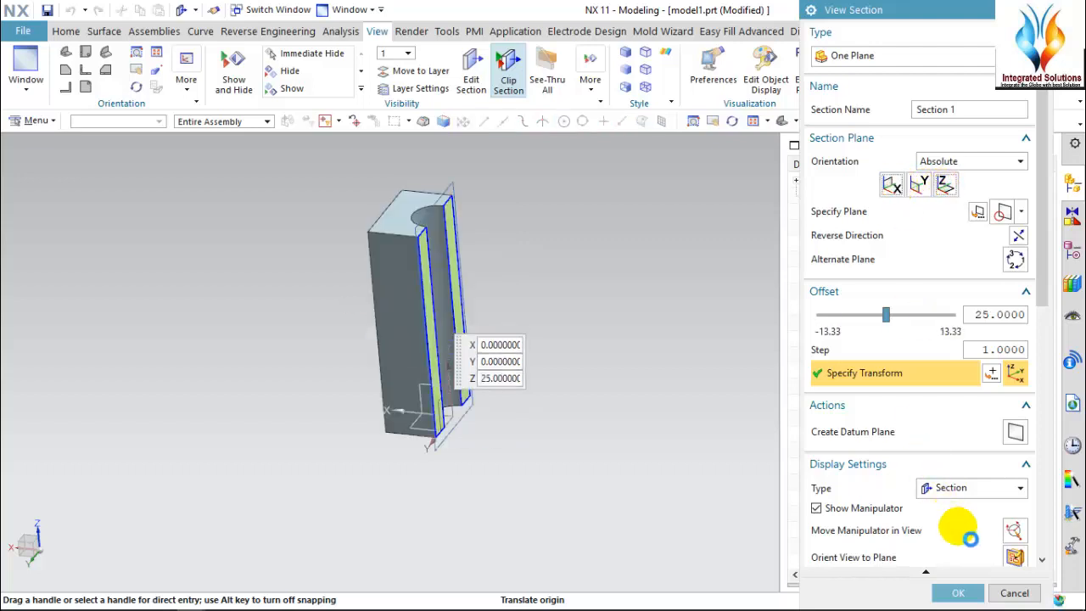
pyautogui.click(960, 593)
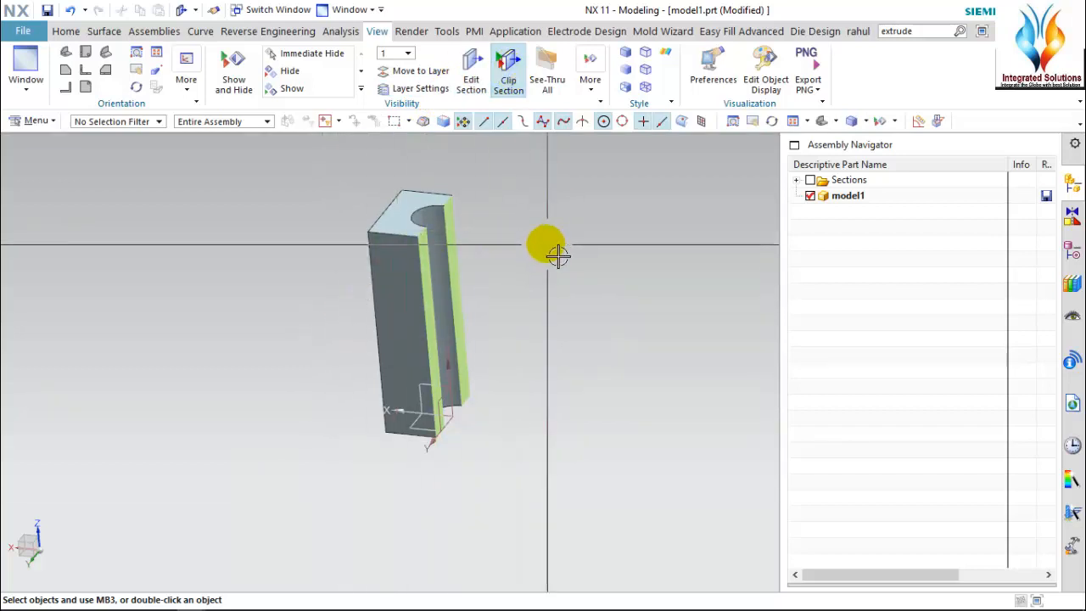
pyautogui.click(507, 83)
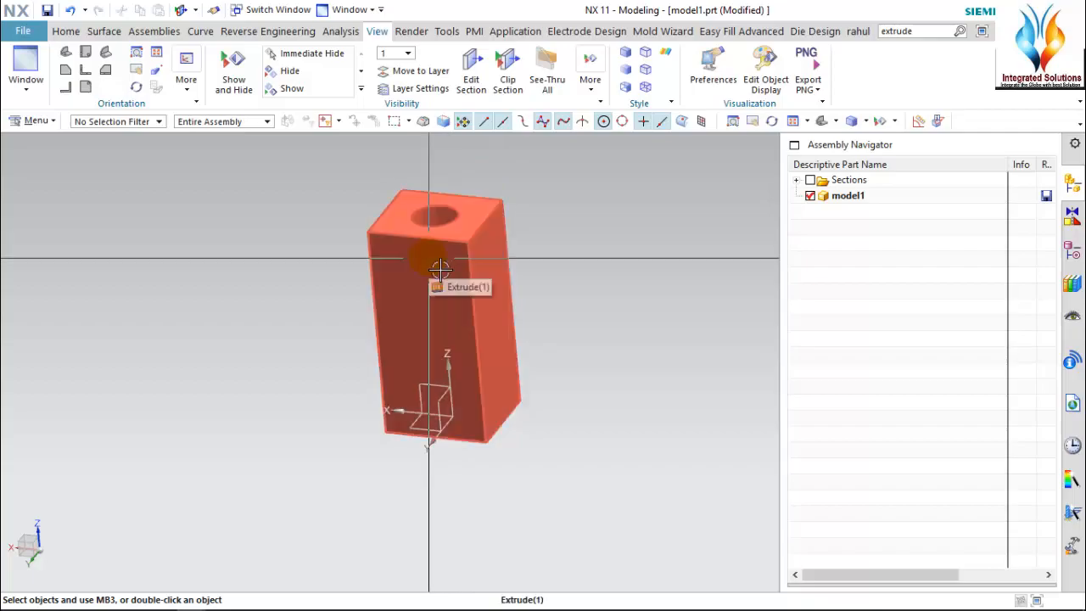
# - Try the wireframe display styles on the block, including hidden edges and dim edges, and restore the shaded display with edges
pyautogui.click(634, 58)
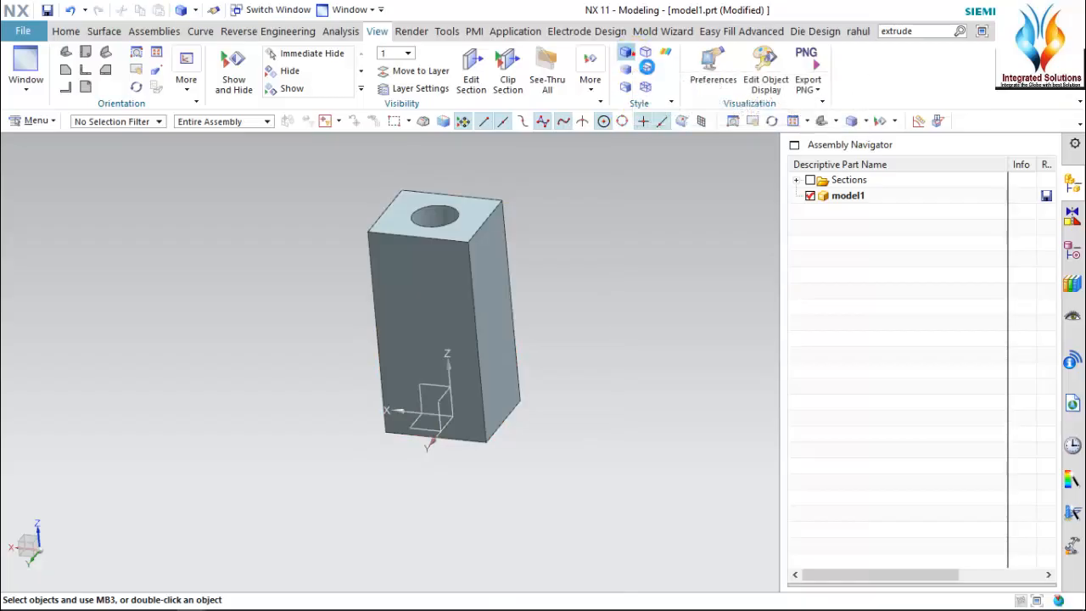
pyautogui.click(624, 86)
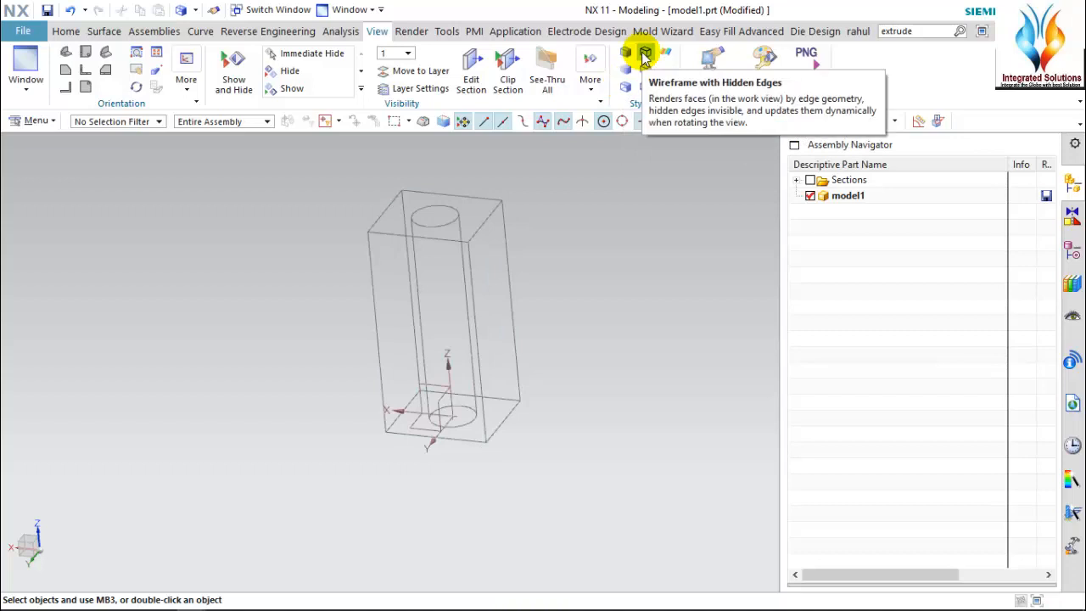
pyautogui.click(645, 56)
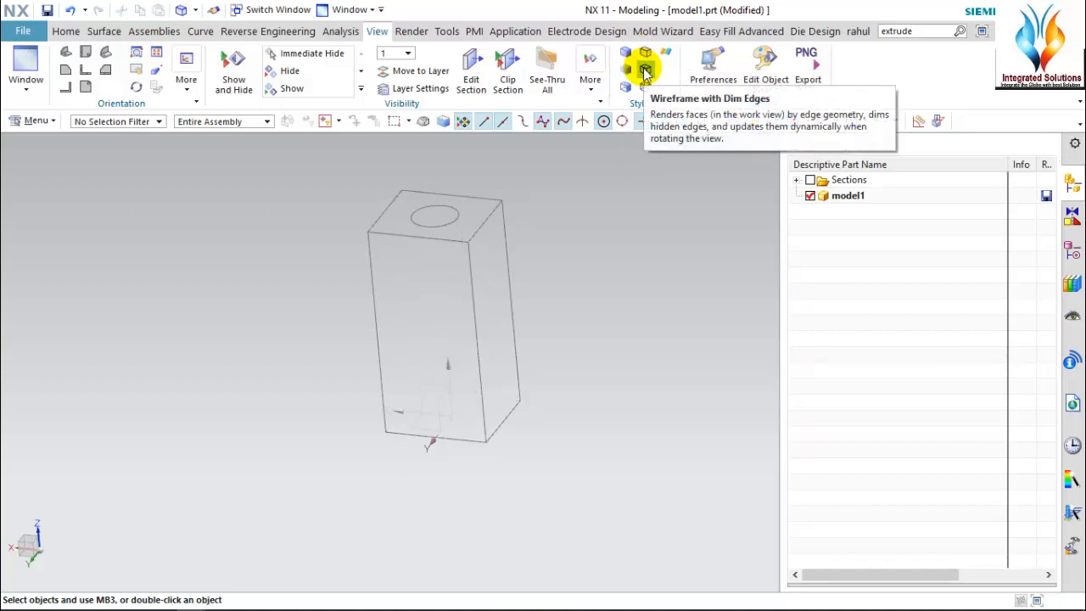
pyautogui.click(645, 70)
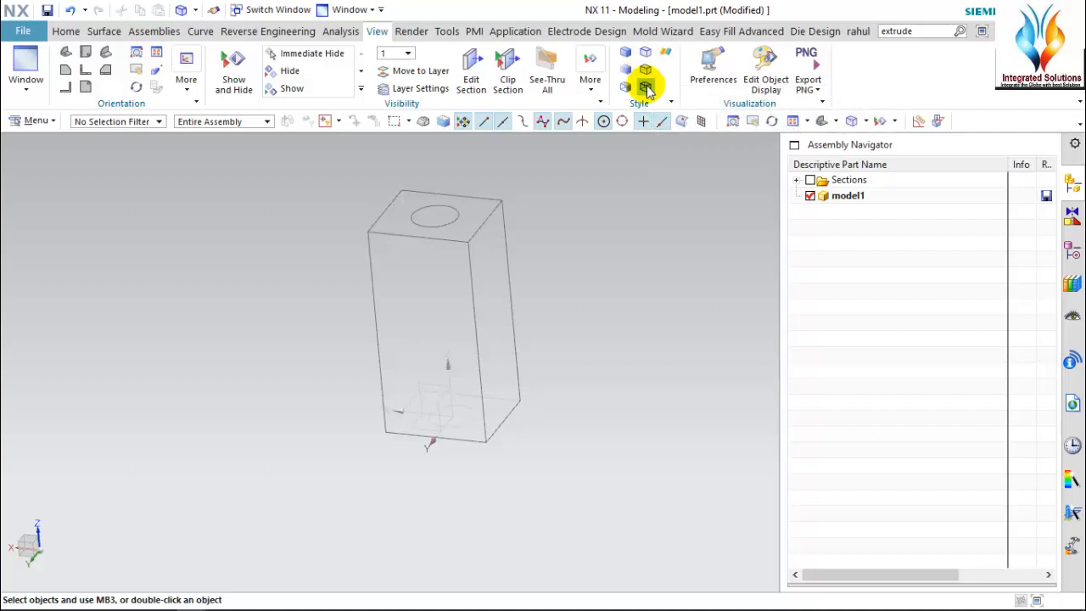
pyautogui.click(645, 87)
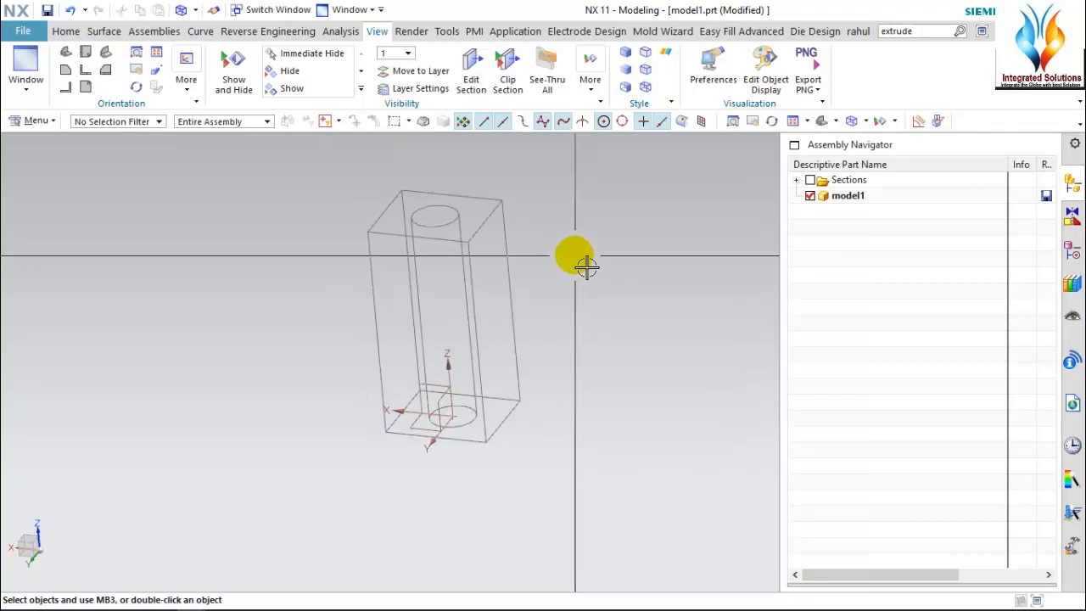
pyautogui.rightClick(586, 267)
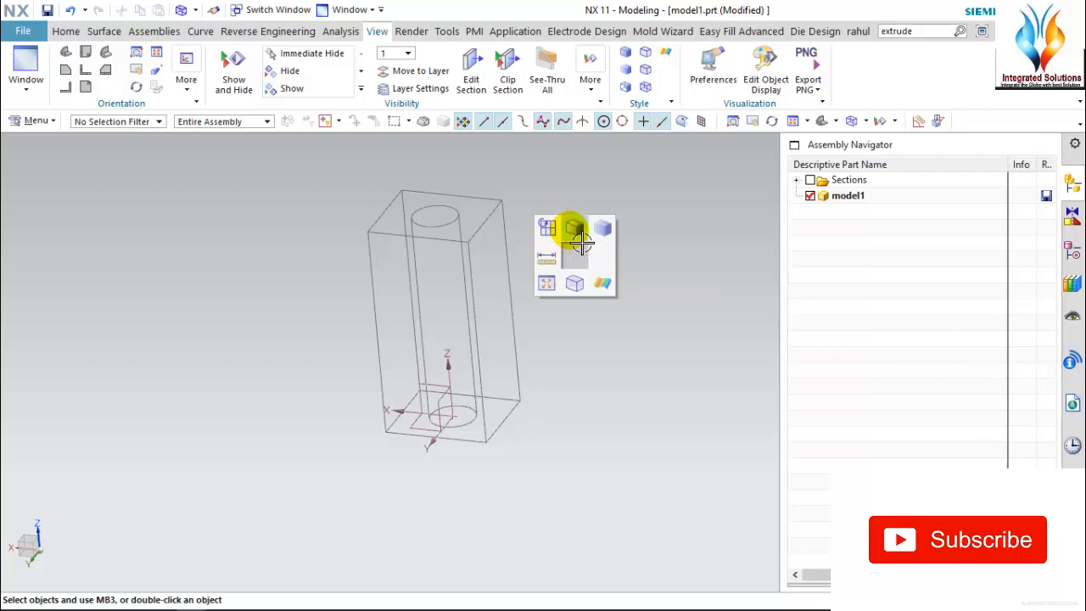
pyautogui.click(580, 241)
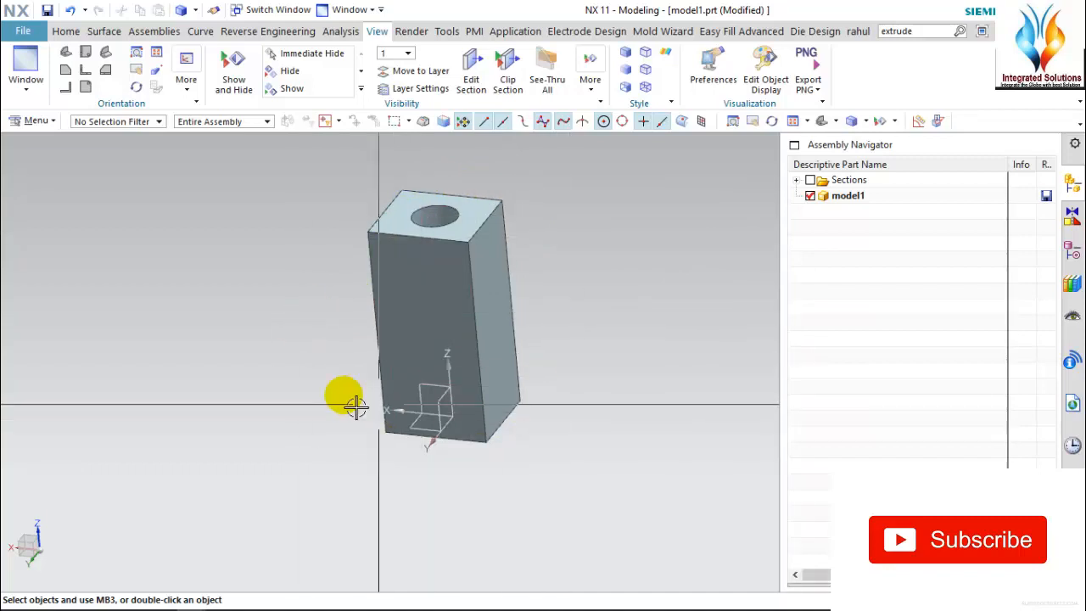
# - Edit the object display of the solid block, setting its color to red with a translucency of 0
pyautogui.click(767, 72)
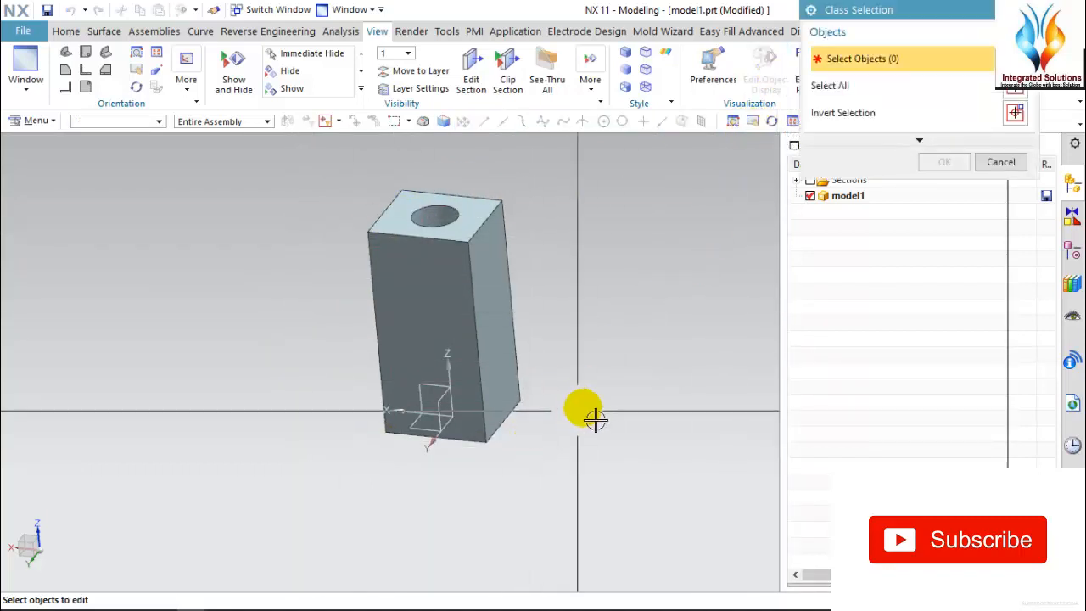
pyautogui.click(449, 292)
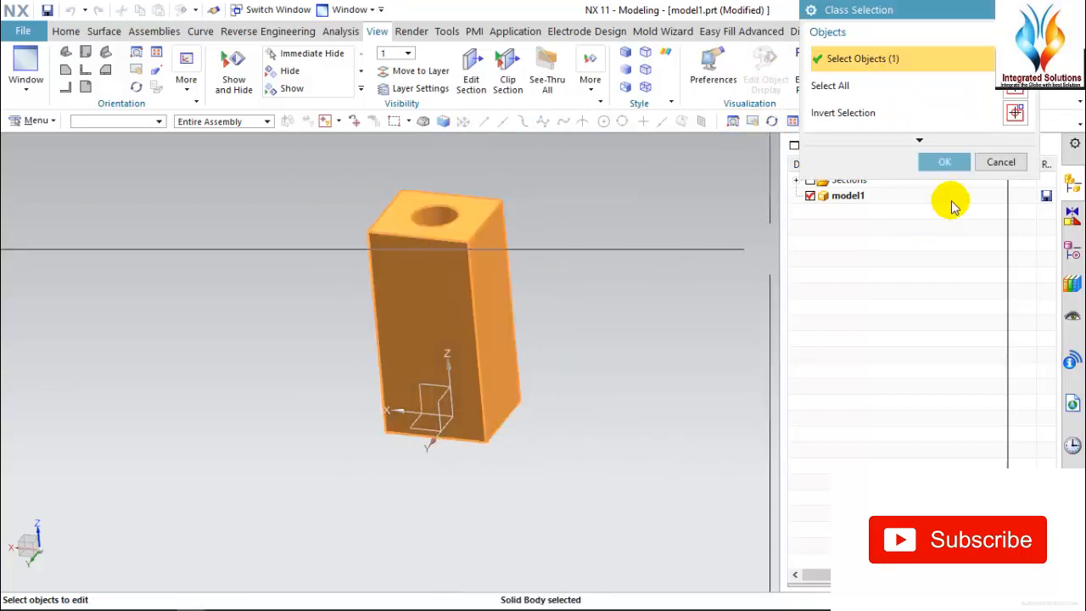
pyautogui.click(945, 162)
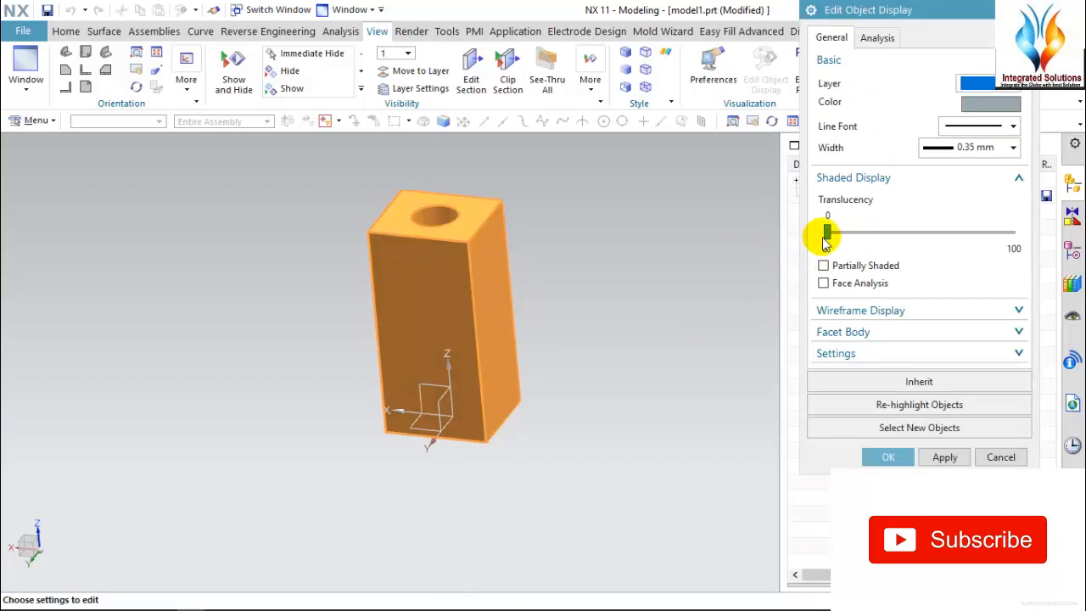
pyautogui.click(989, 105)
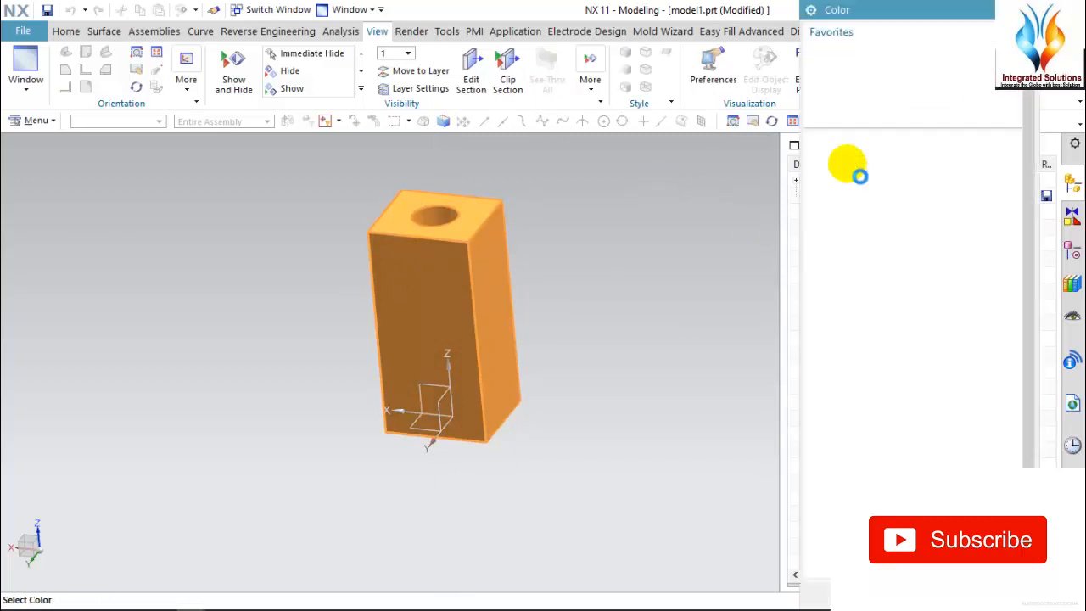
pyautogui.click(858, 85)
pyautogui.moveTo(837, 231)
pyautogui.mouseDown()
pyautogui.moveTo(928, 231)
pyautogui.moveTo(970, 255)
pyautogui.moveTo(909, 235)
pyautogui.moveTo(823, 240)
pyautogui.mouseUp()
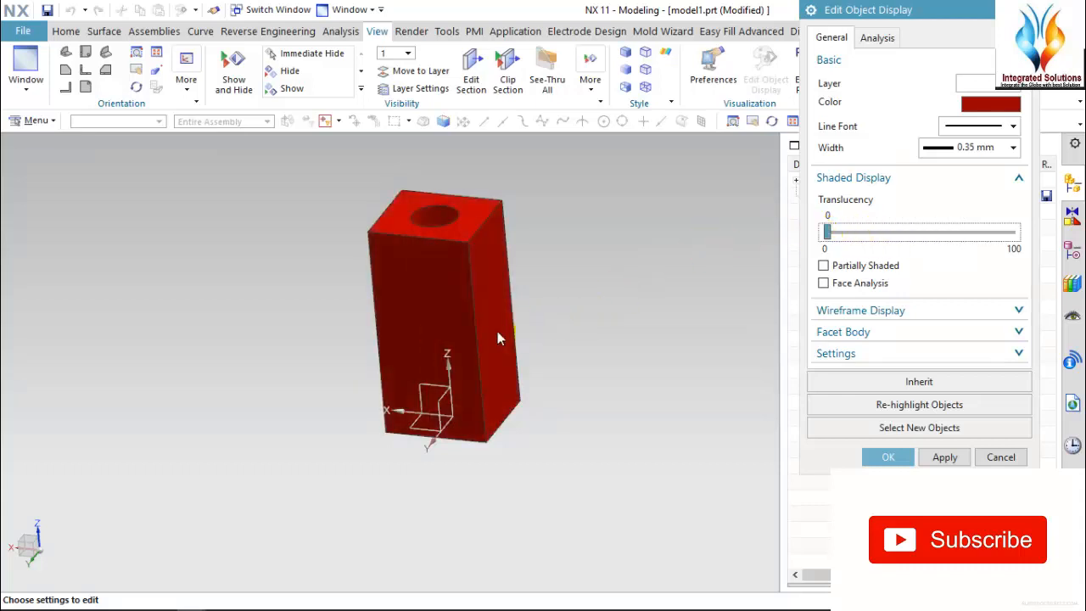
pyautogui.scroll(-2, 438, 359)
pyautogui.click(440, 408)
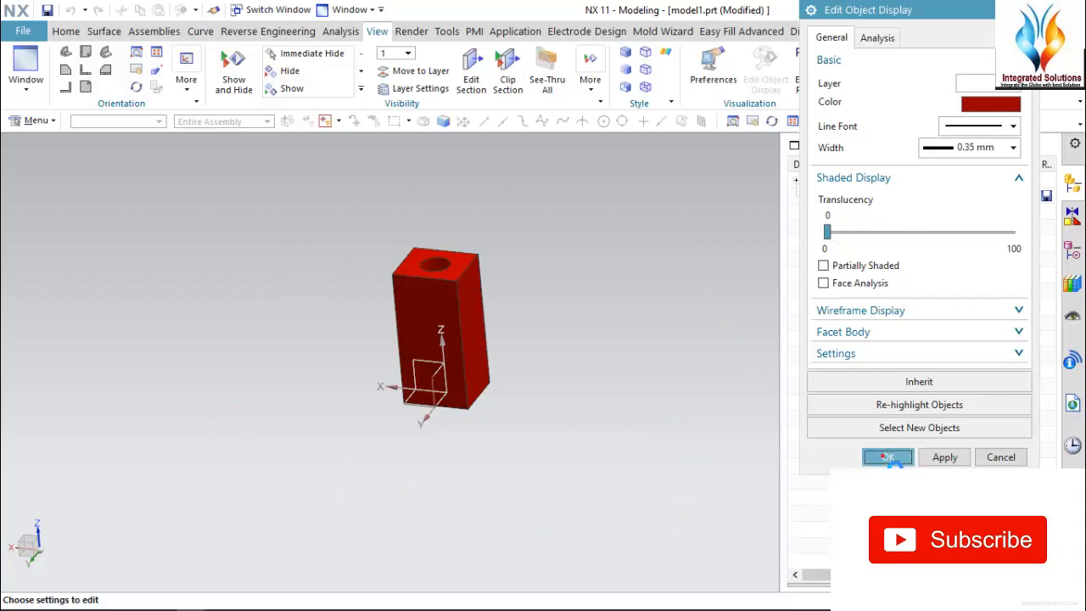
pyautogui.click(887, 457)
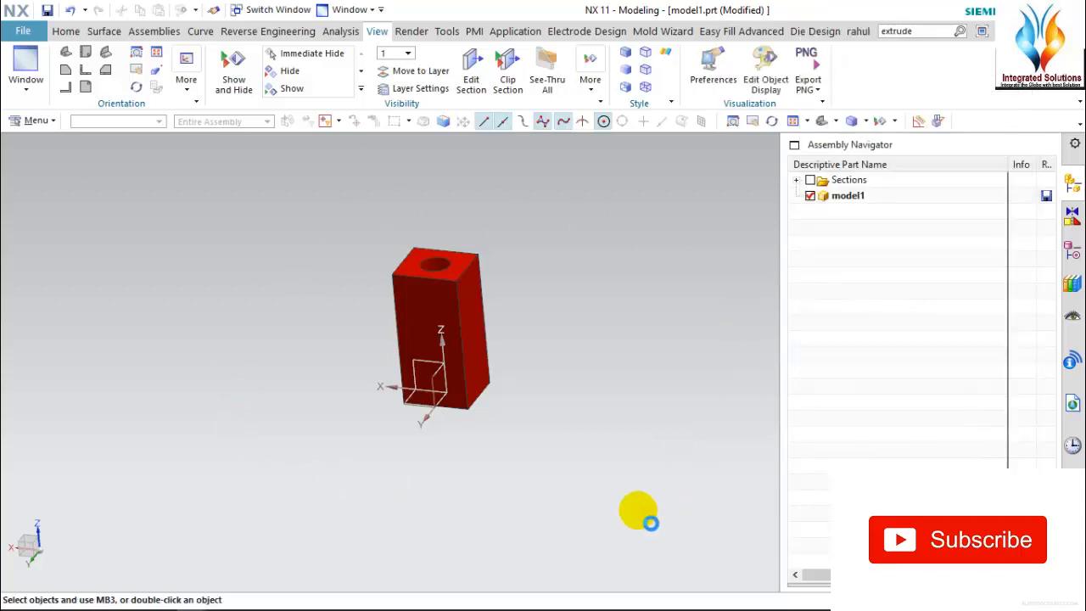
pyautogui.click(62, 31)
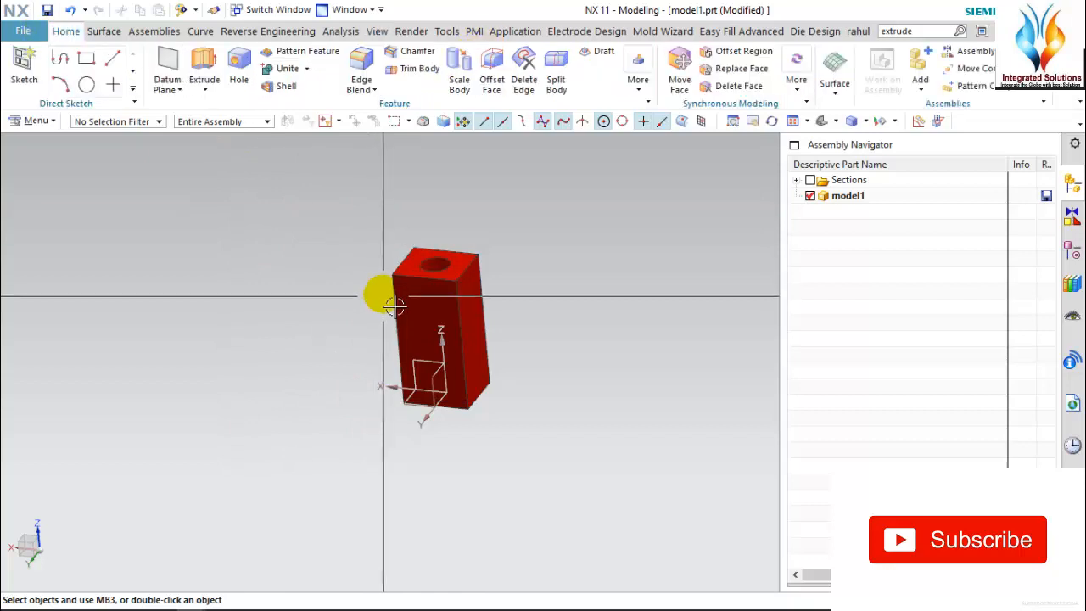
pyautogui.scroll(-2, 540, 221)
pyautogui.scroll(2, 480, 241)
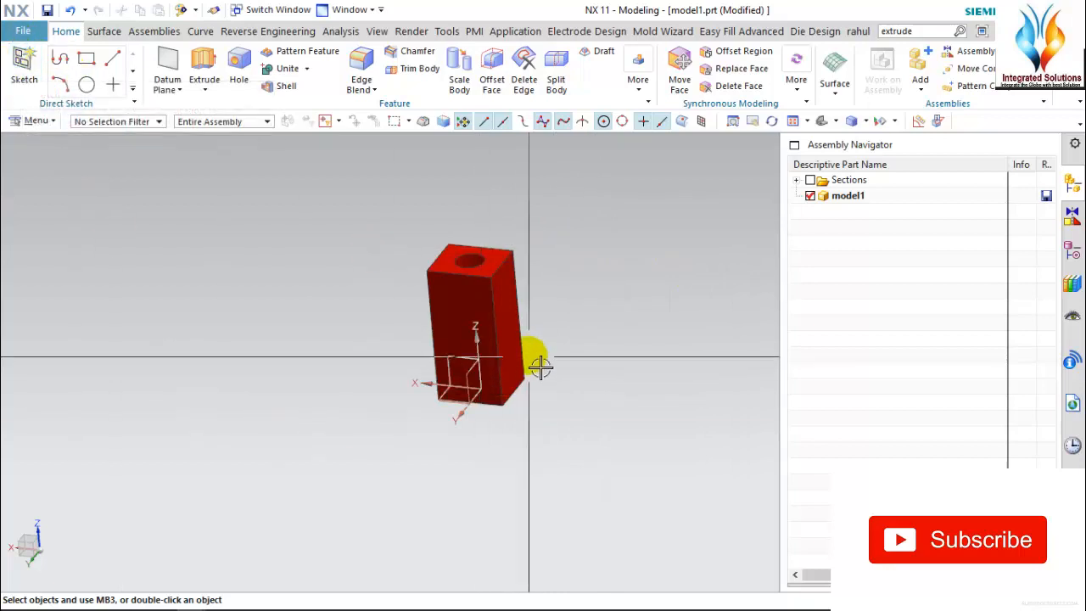
pyautogui.scroll(2, 577, 315)
pyautogui.scroll(-3, 326, 294)
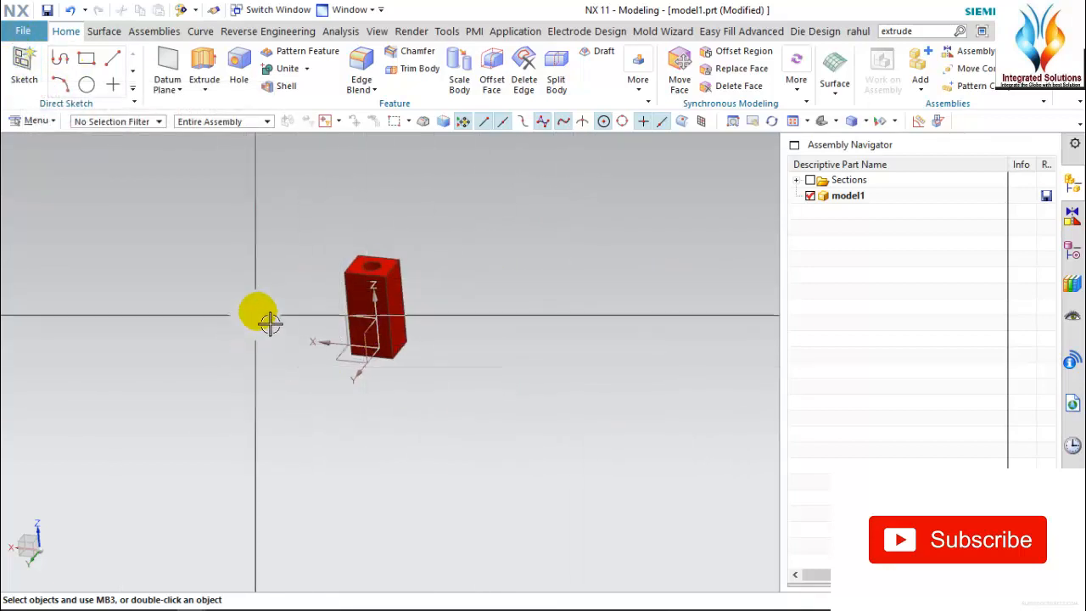
pyautogui.scroll(2, 394, 336)
pyautogui.scroll(-2, 464, 408)
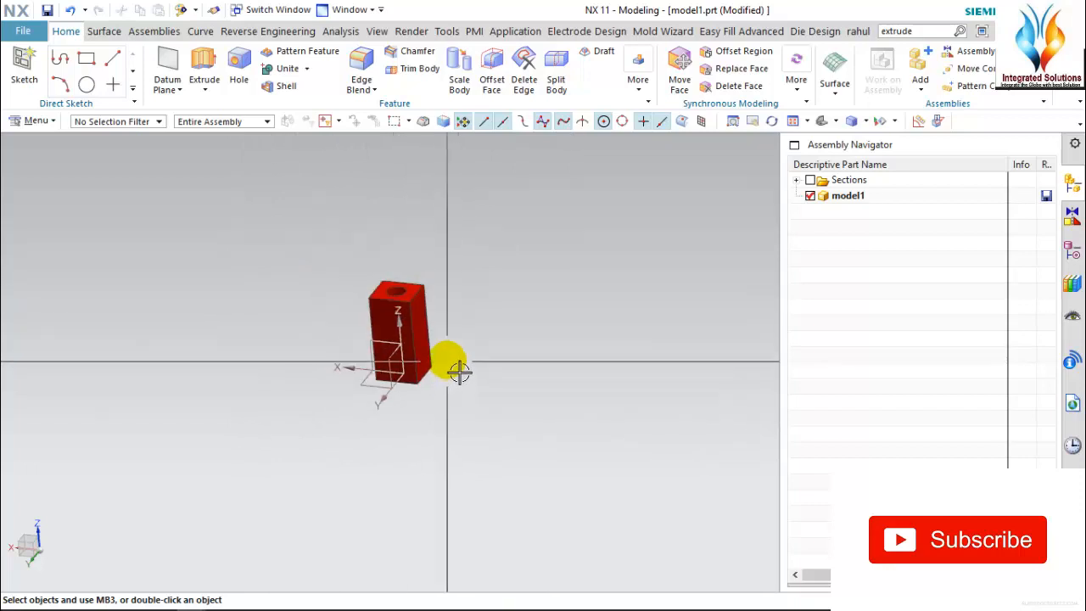
pyautogui.scroll(3, 458, 368)
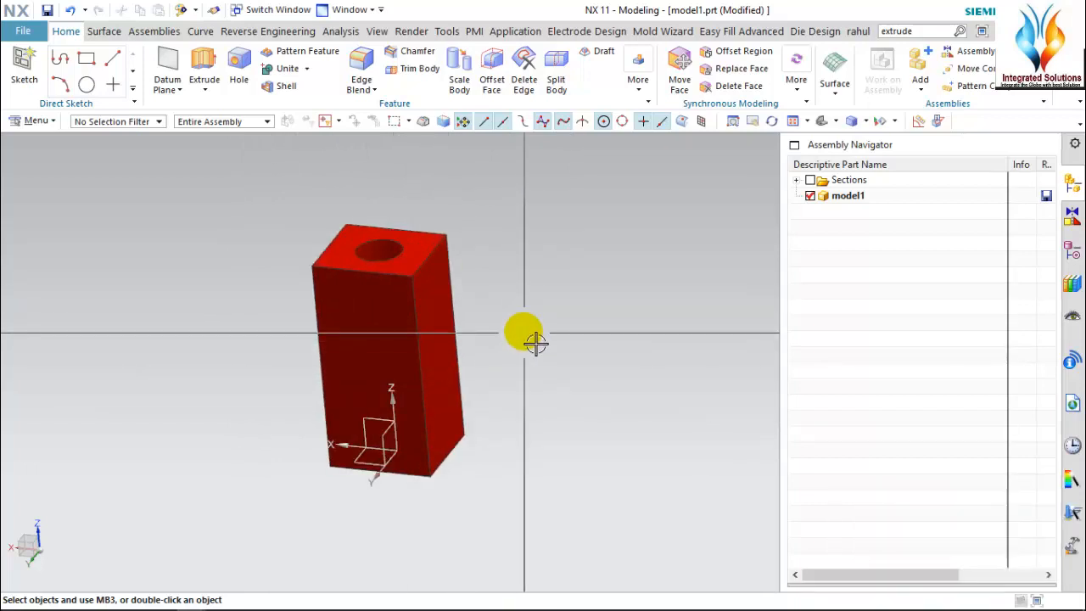